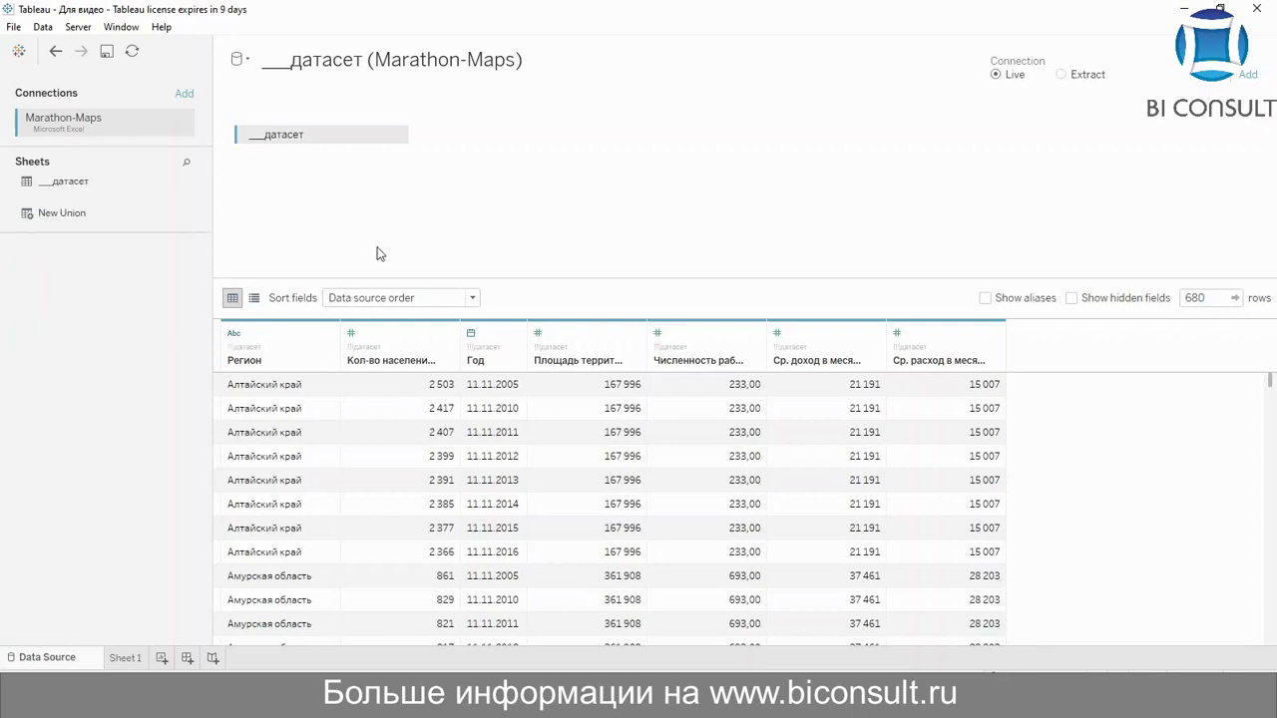
Assign the State/Province geographic role to the Регион field.
click(231, 335)
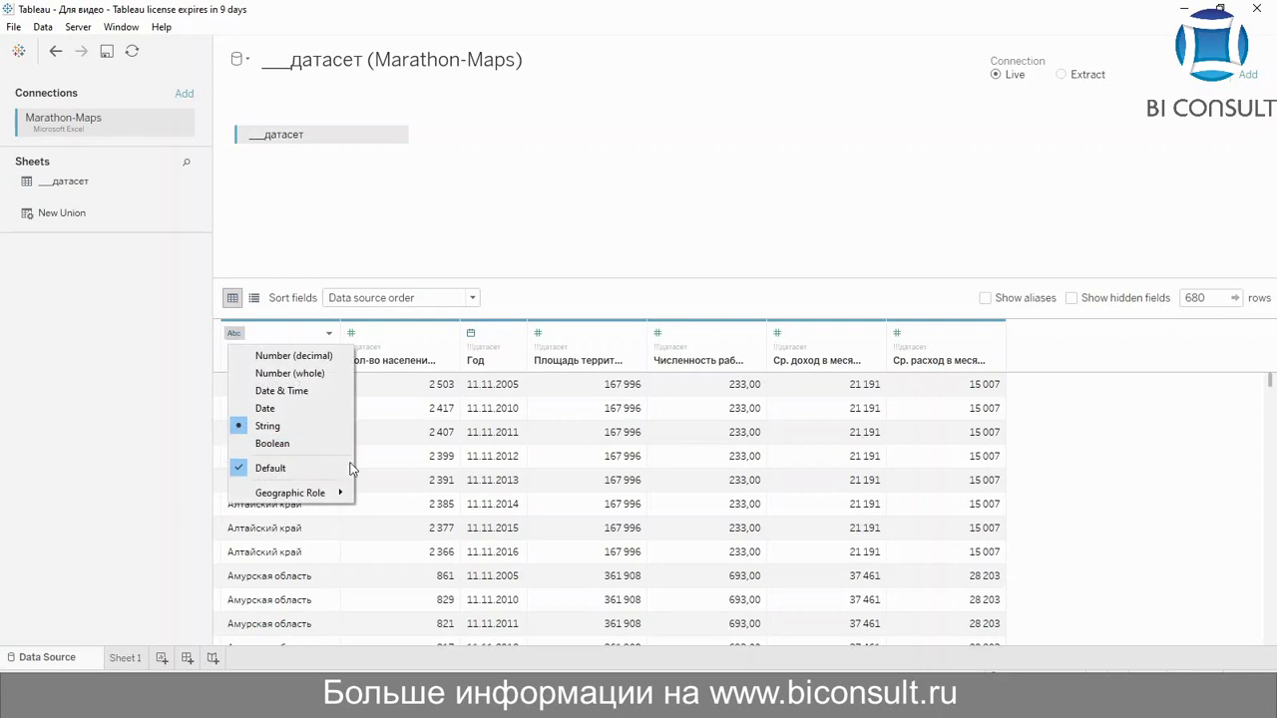
mouse_move(335, 493)
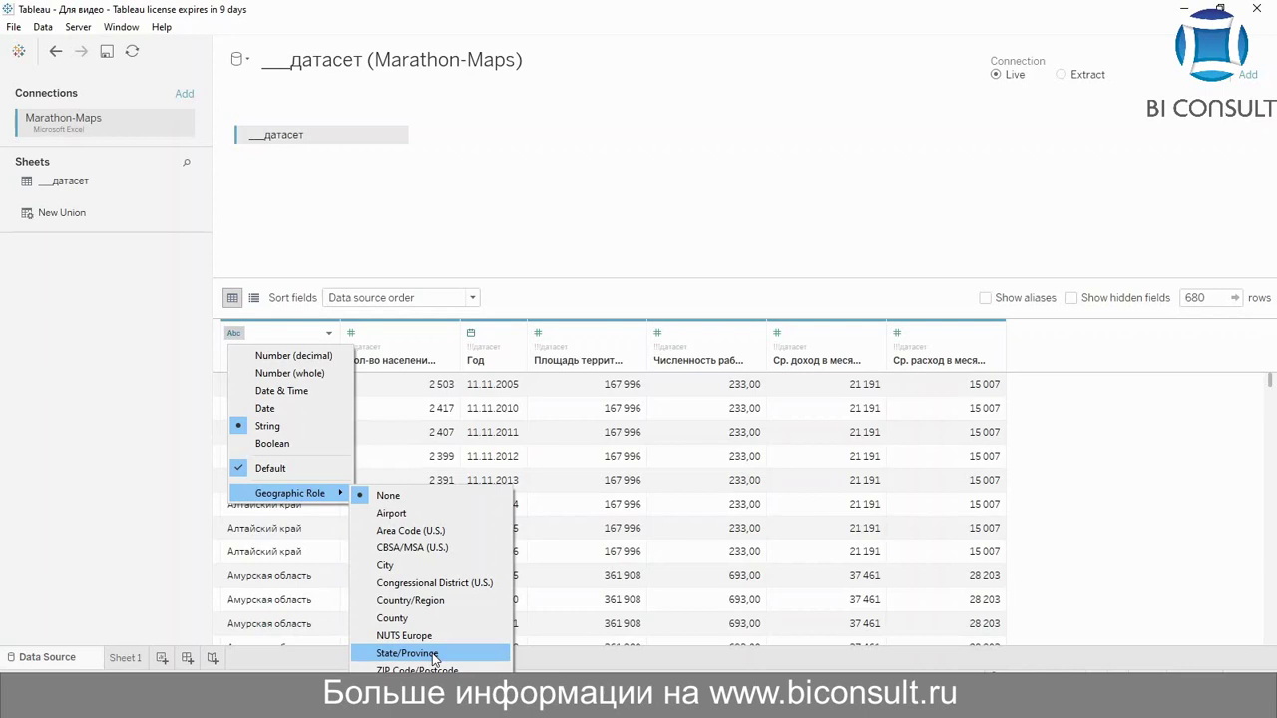
click(434, 655)
On Sheet 1, build a base map with Longitude (generated) on columns and Latitude (generated) on rows.
click(125, 658)
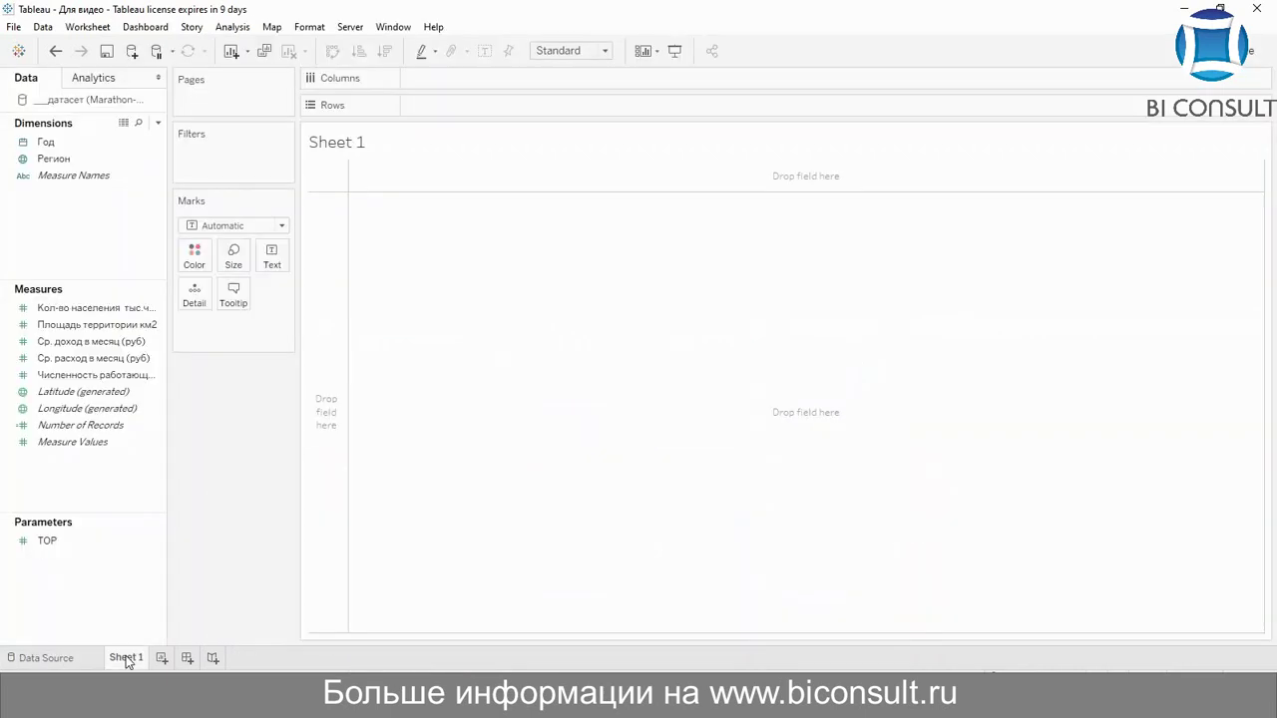
click(42, 146)
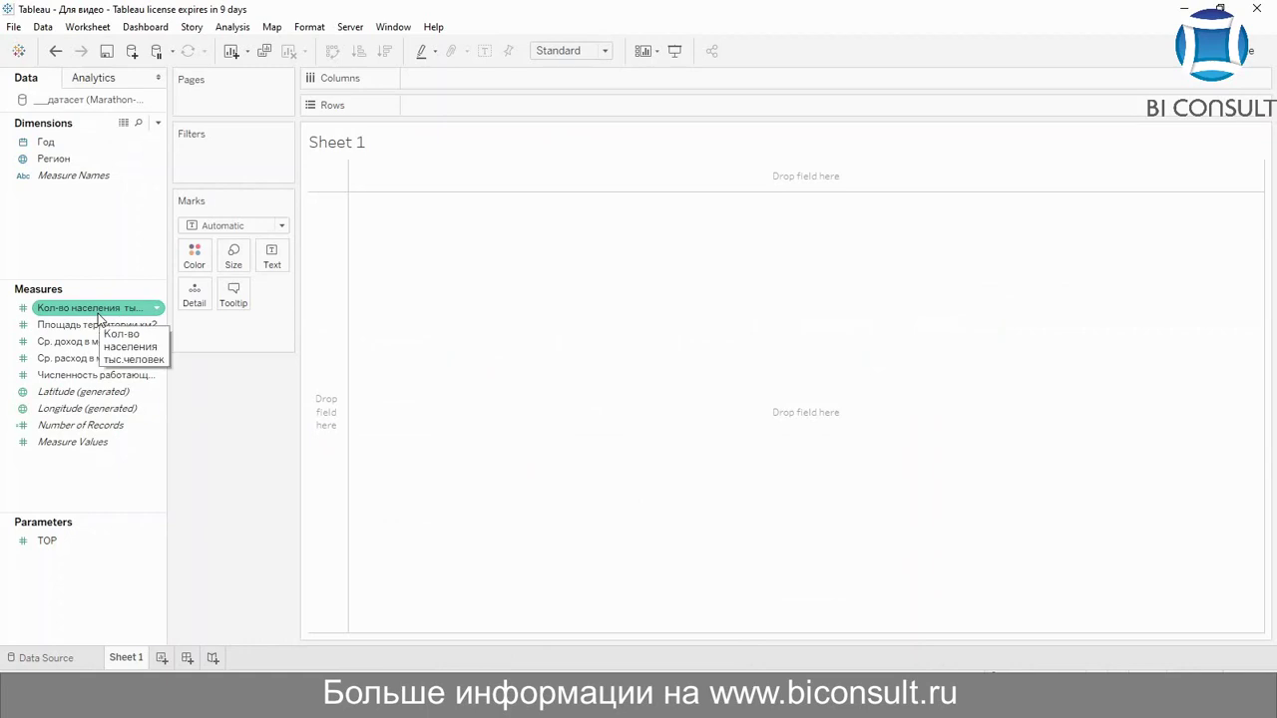
double_click(100, 391)
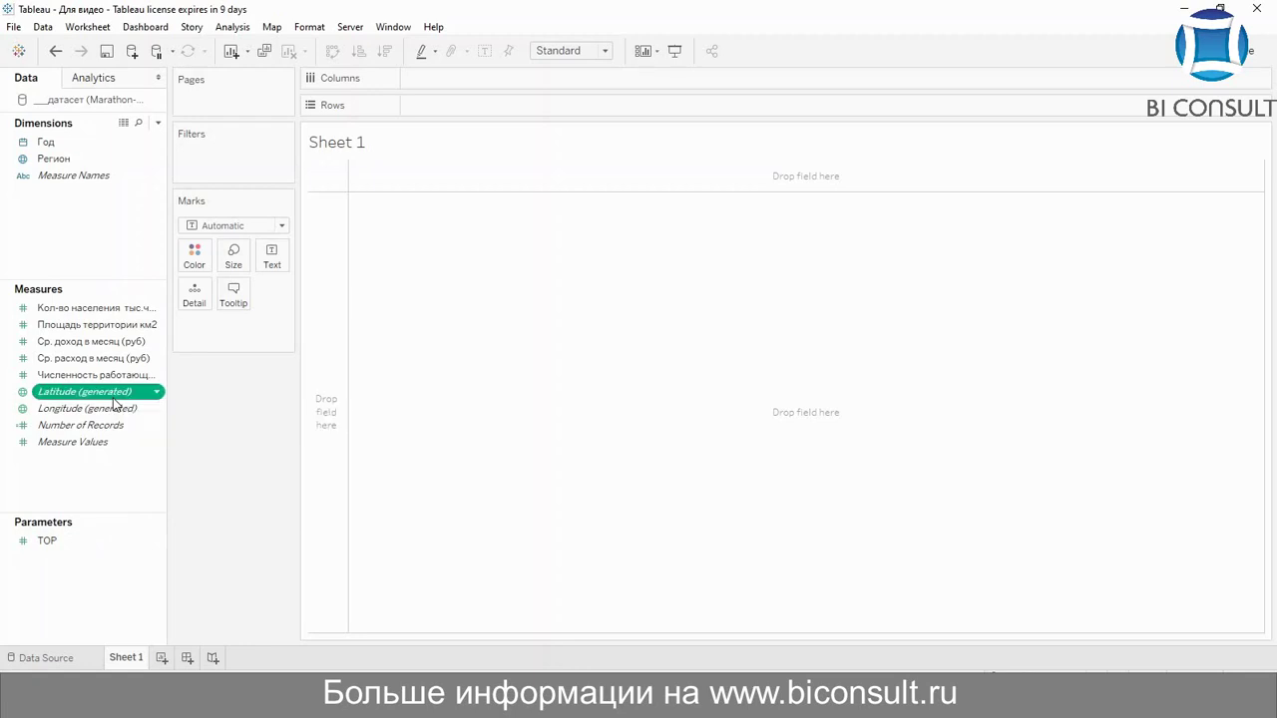
double_click(113, 409)
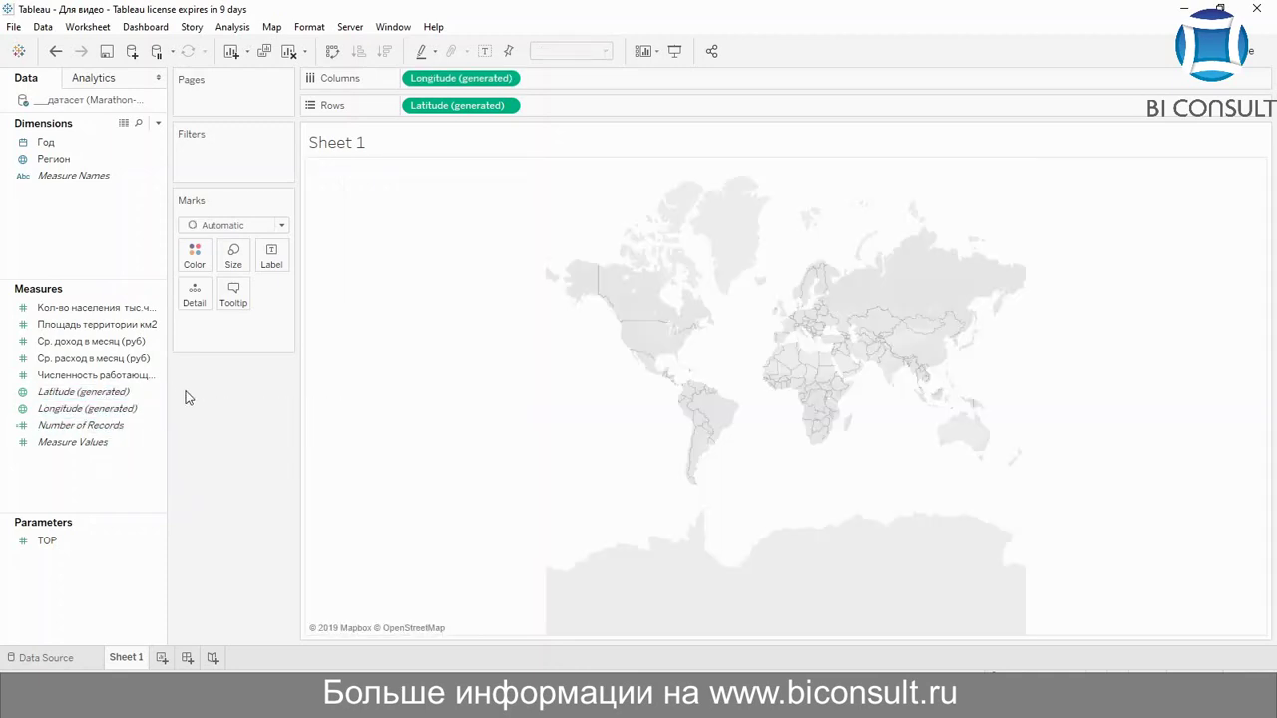
Color the map marks by Регион and set the mark type to Map so the regions are filled.
click(55, 159)
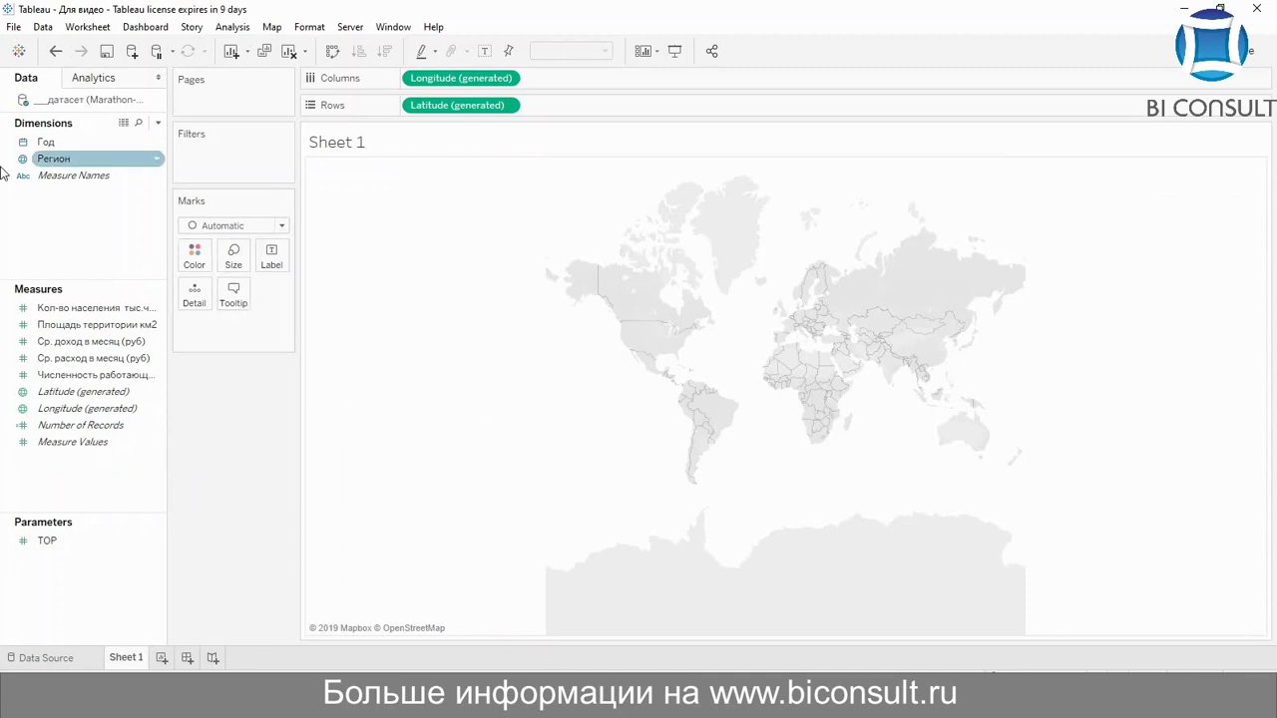
click(50, 144)
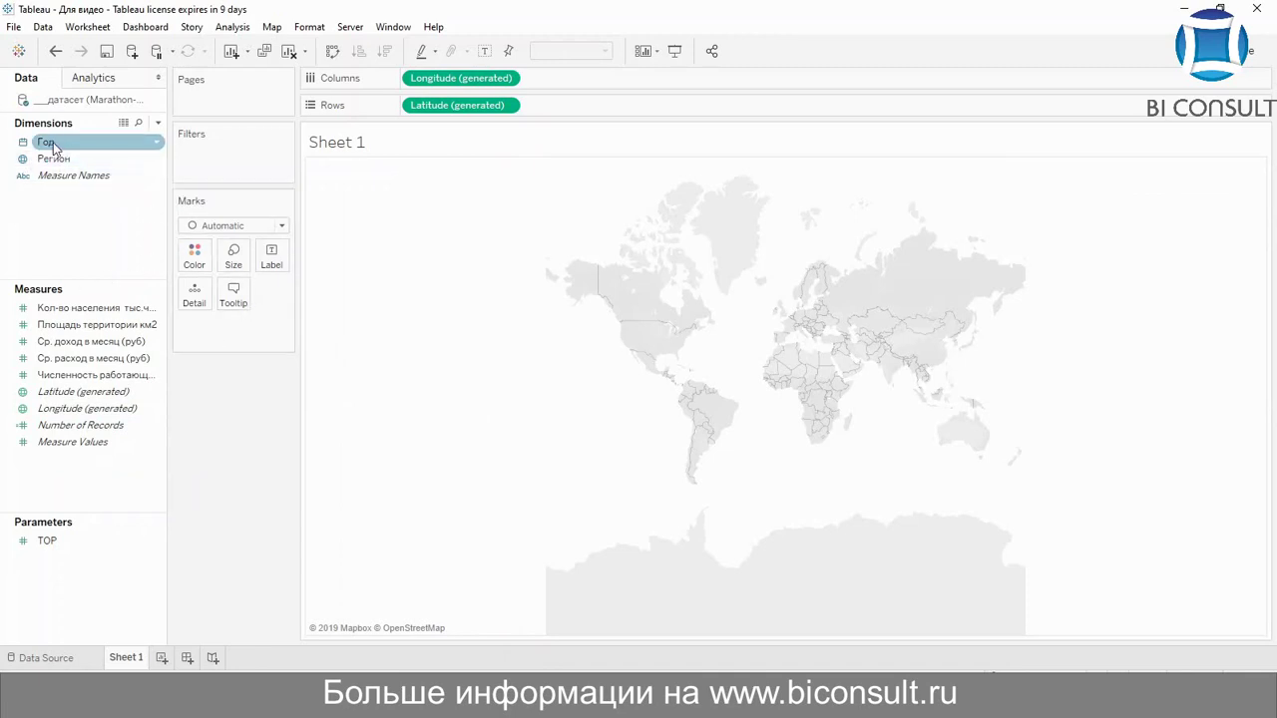
click(70, 159)
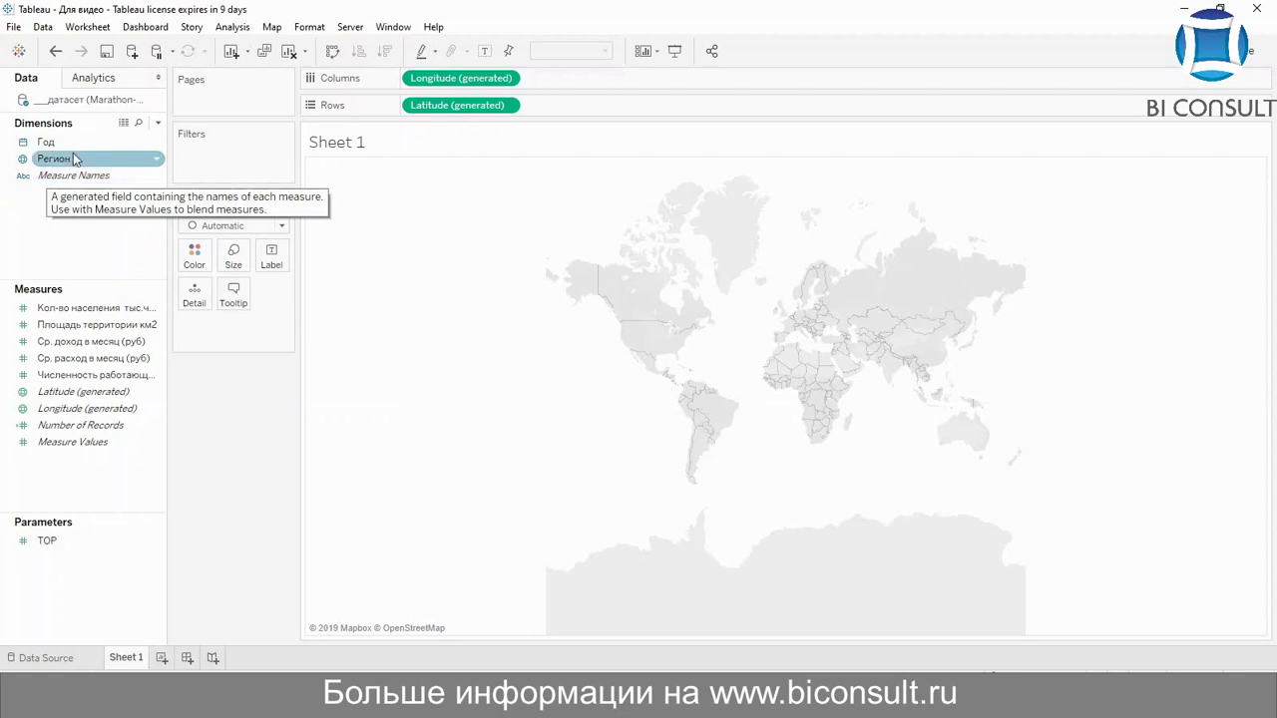
drag(72, 159, 195, 244)
click(616, 342)
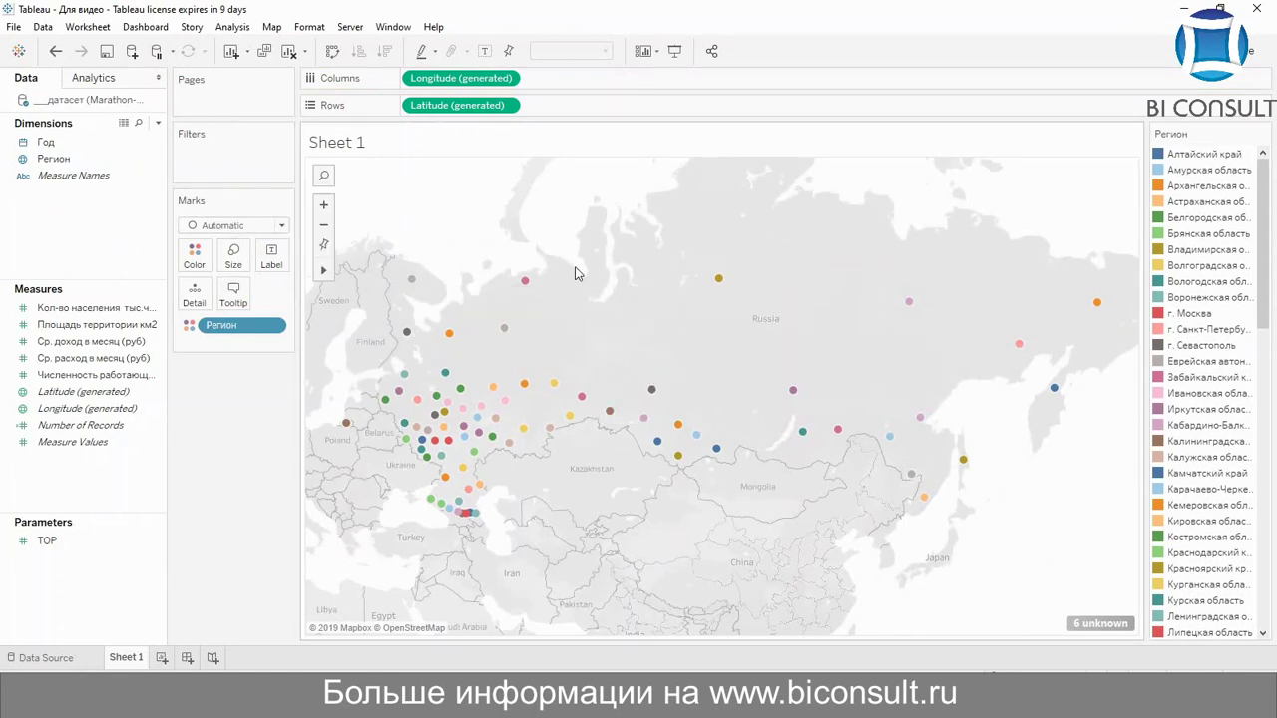
click(236, 227)
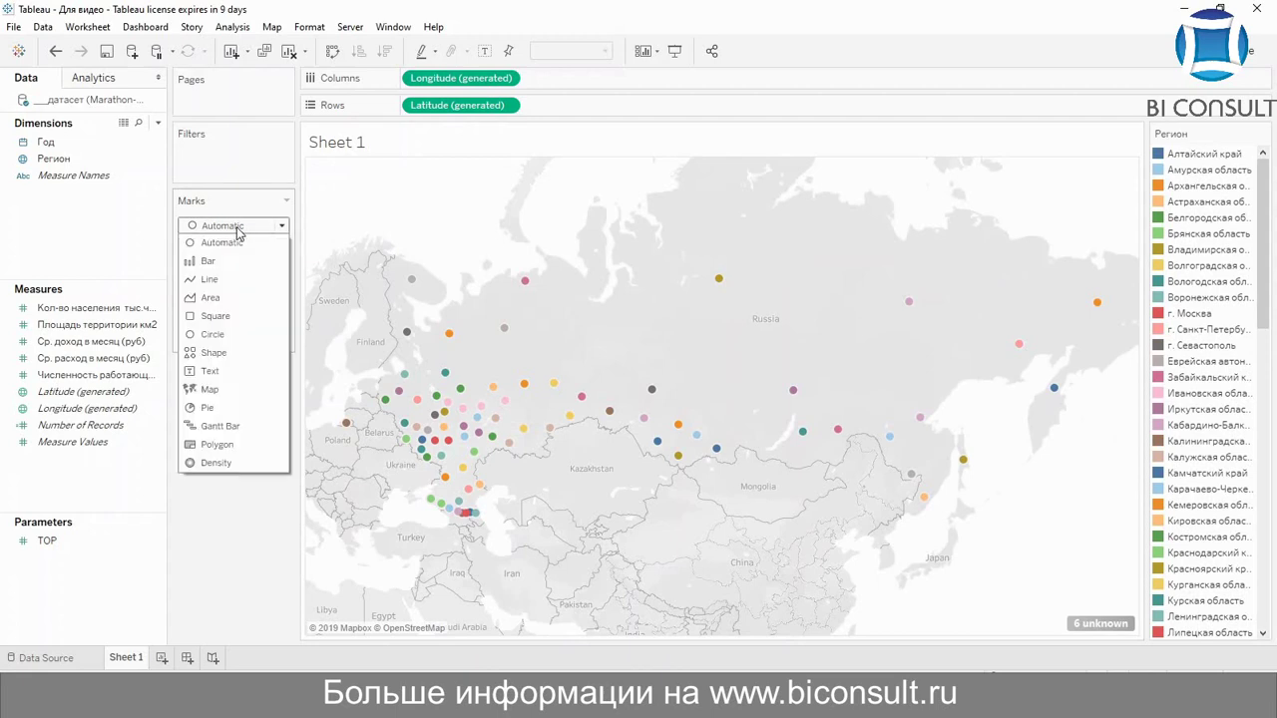
click(218, 390)
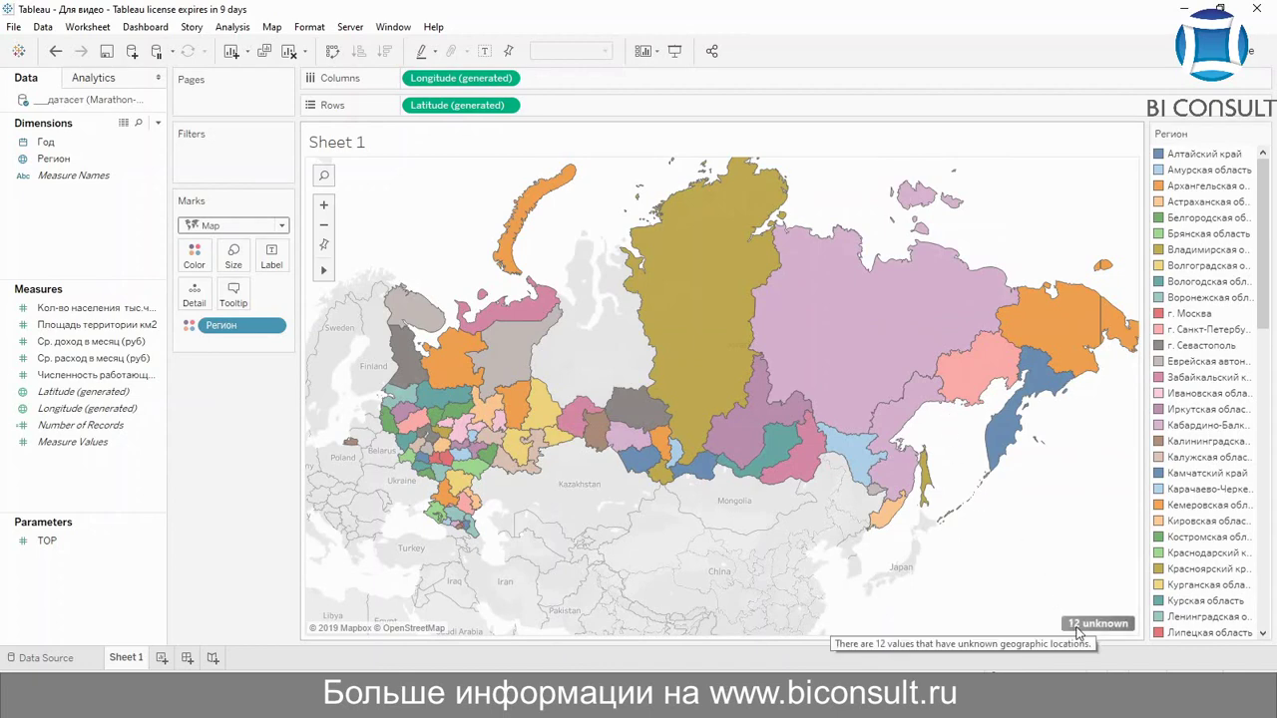
Open the location editor for the map's unknown regions and look through the match list.
click(1085, 626)
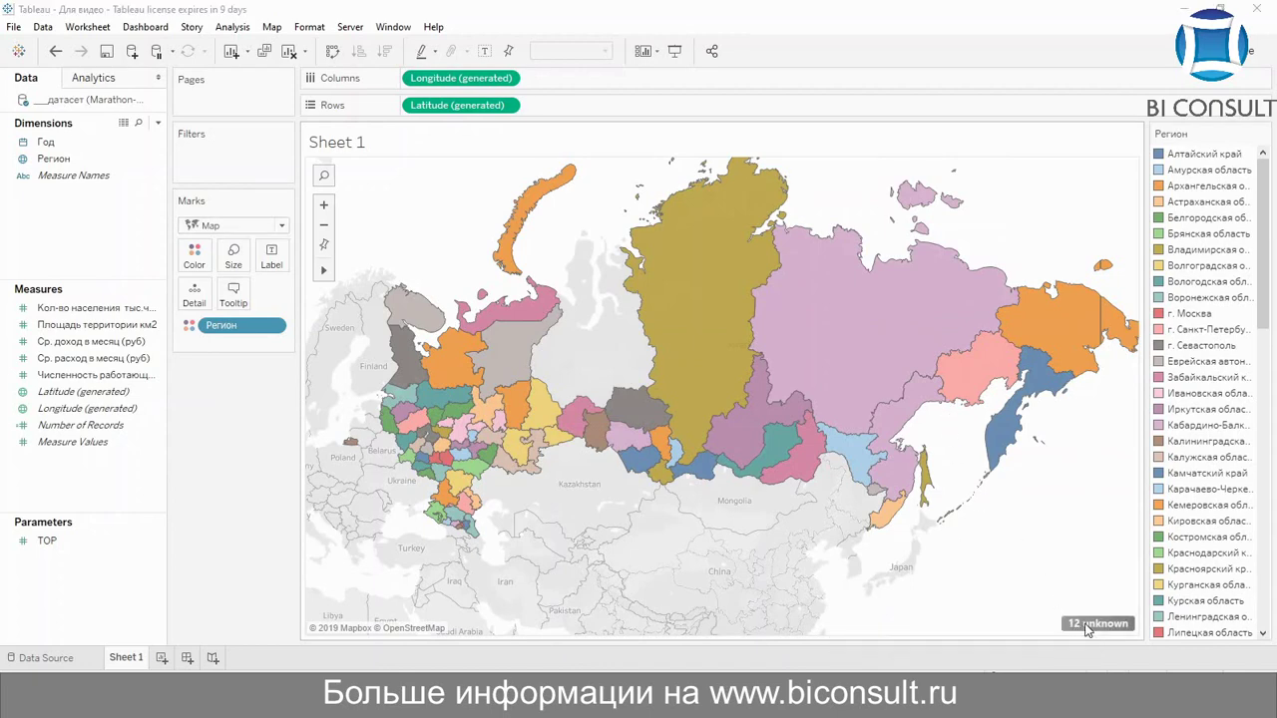
click(695, 305)
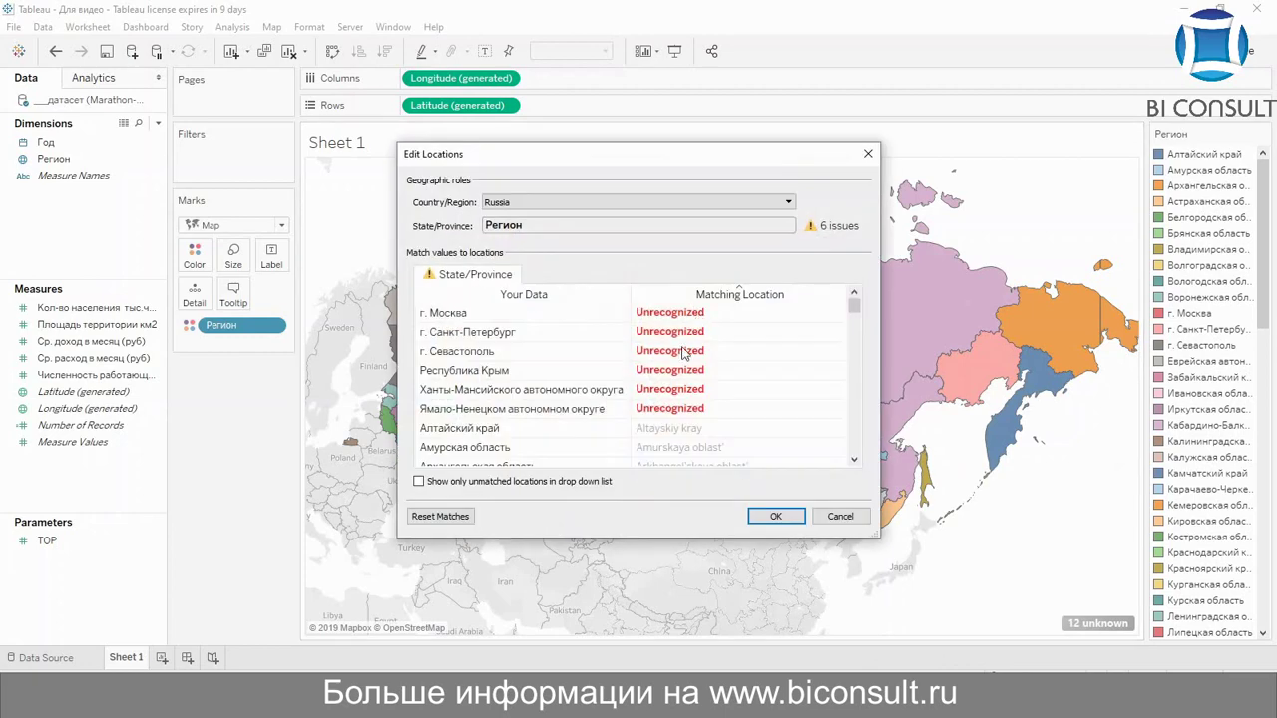
drag(854, 307, 889, 306)
click(663, 313)
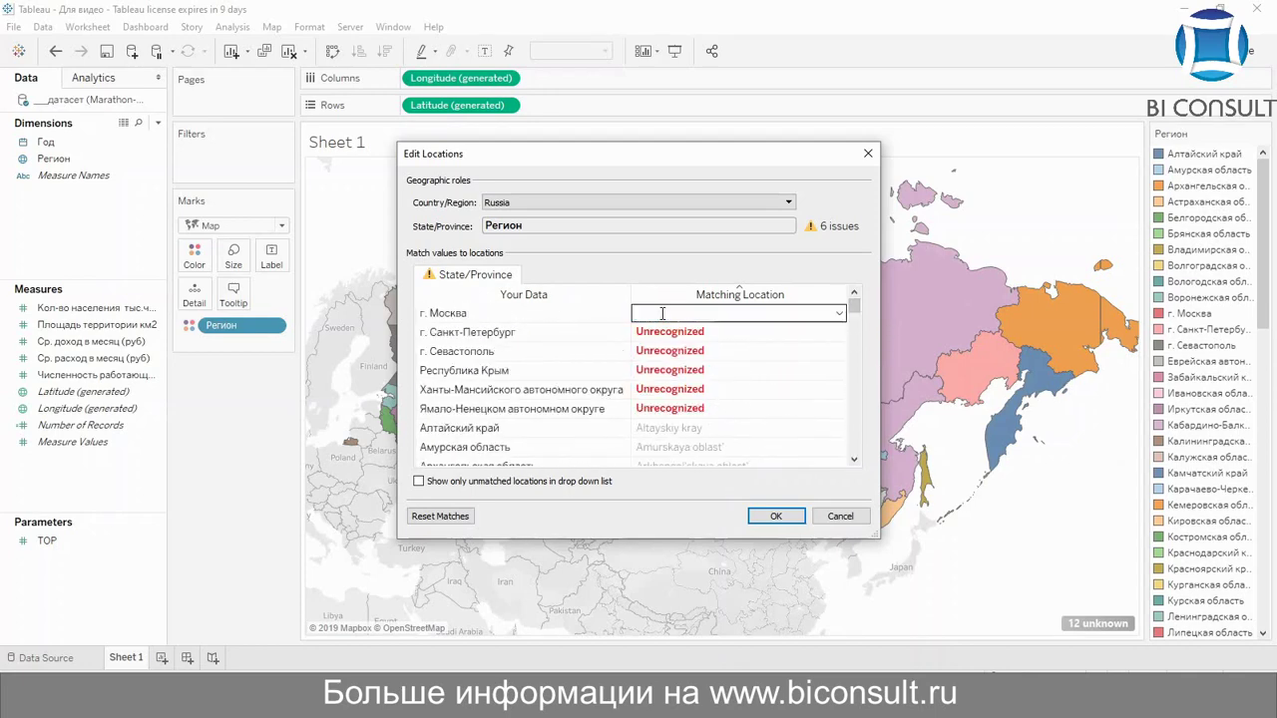
text(Mos)
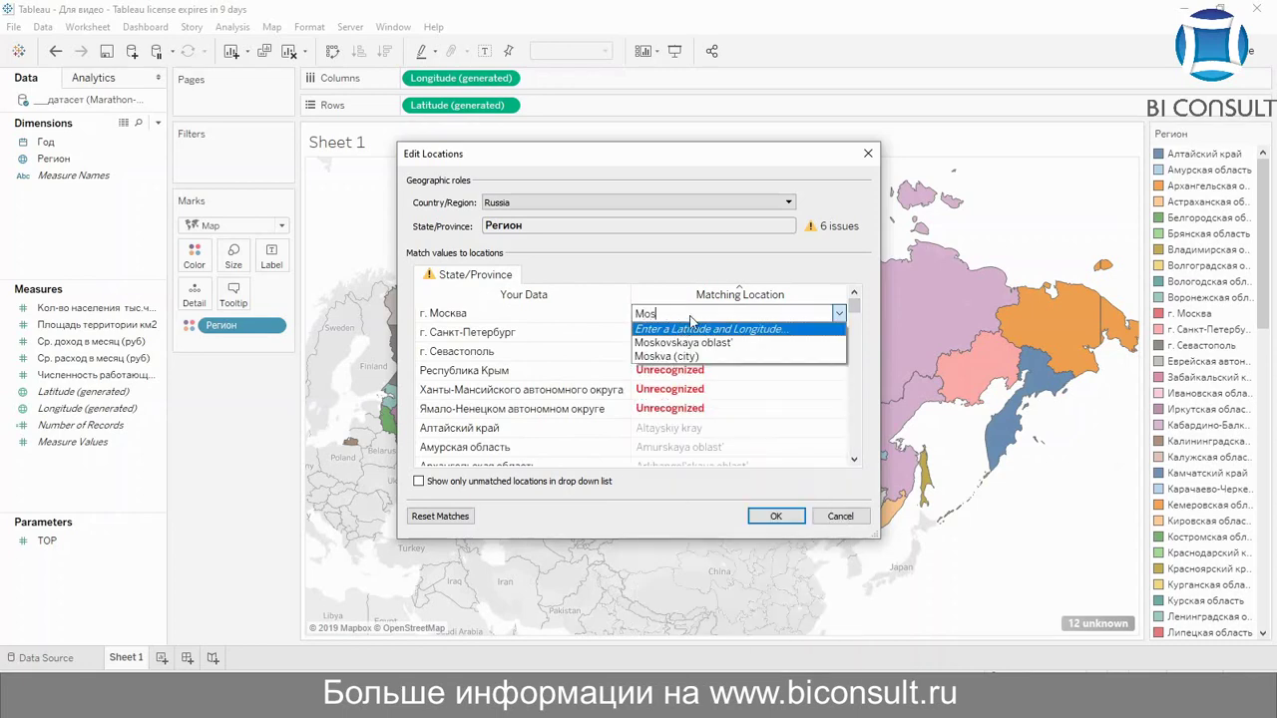
key(BackSpace)
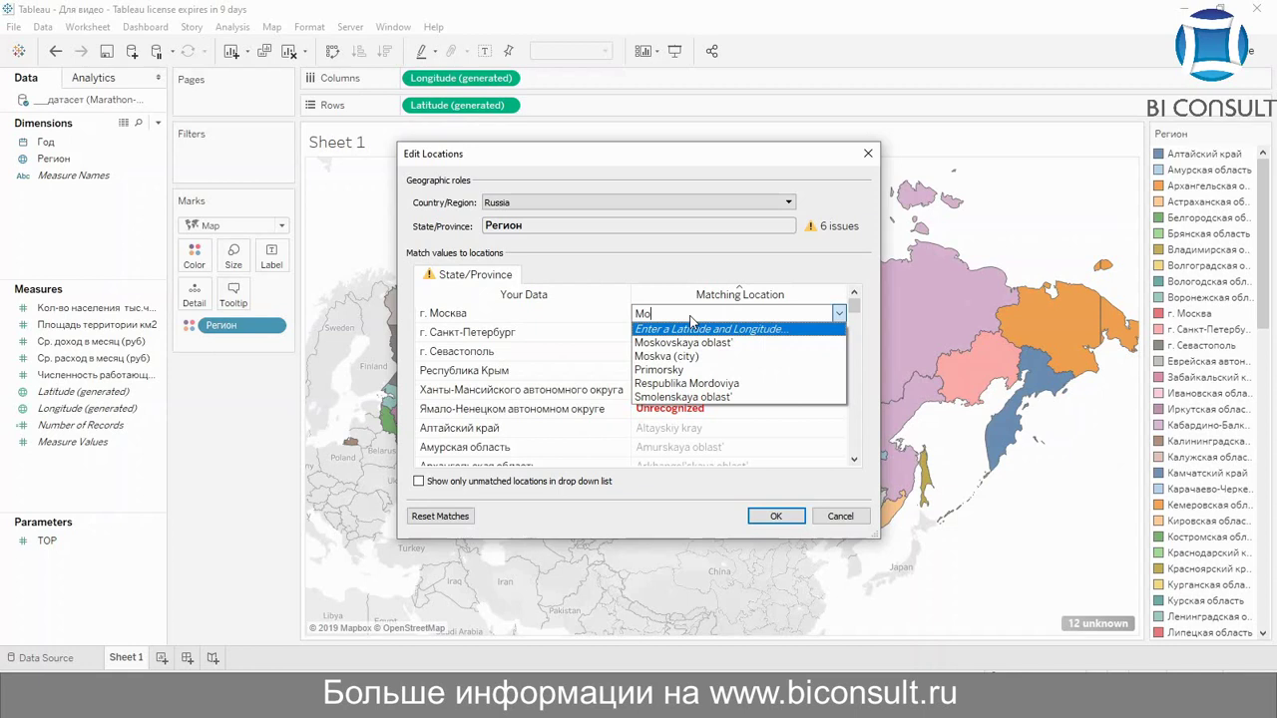
key(BackSpace)
key(BackSpace)
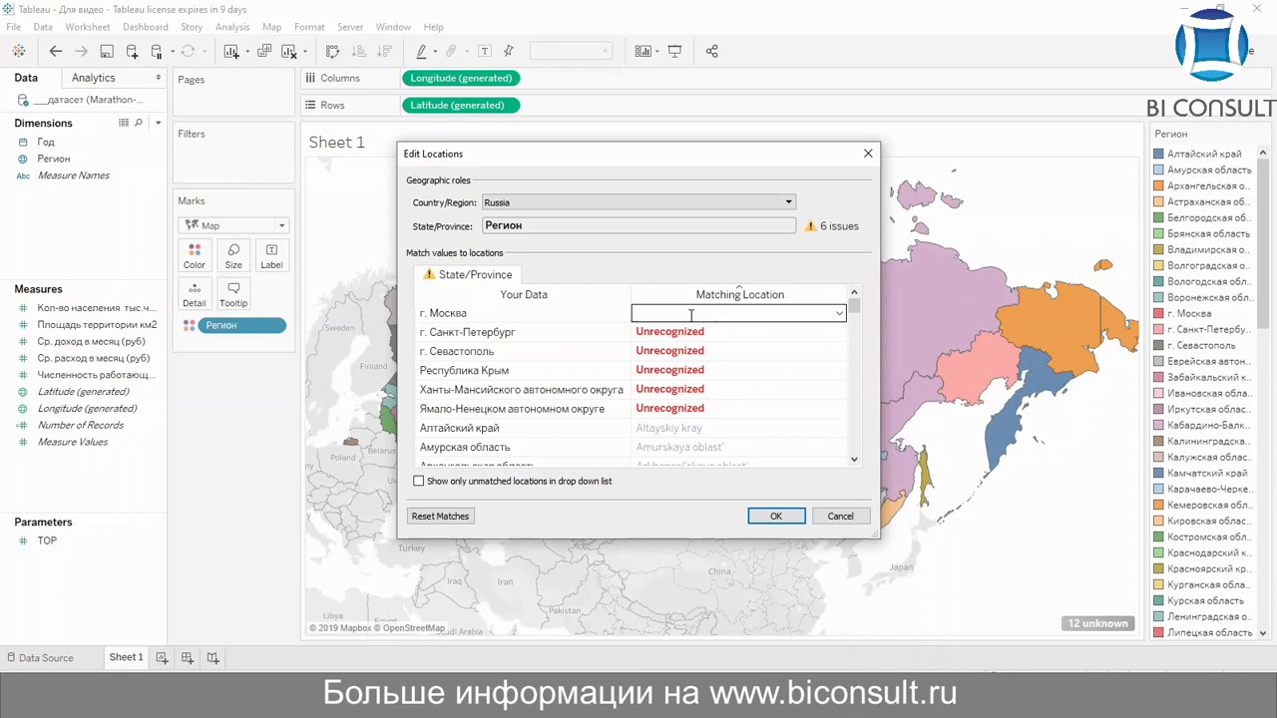
click(679, 331)
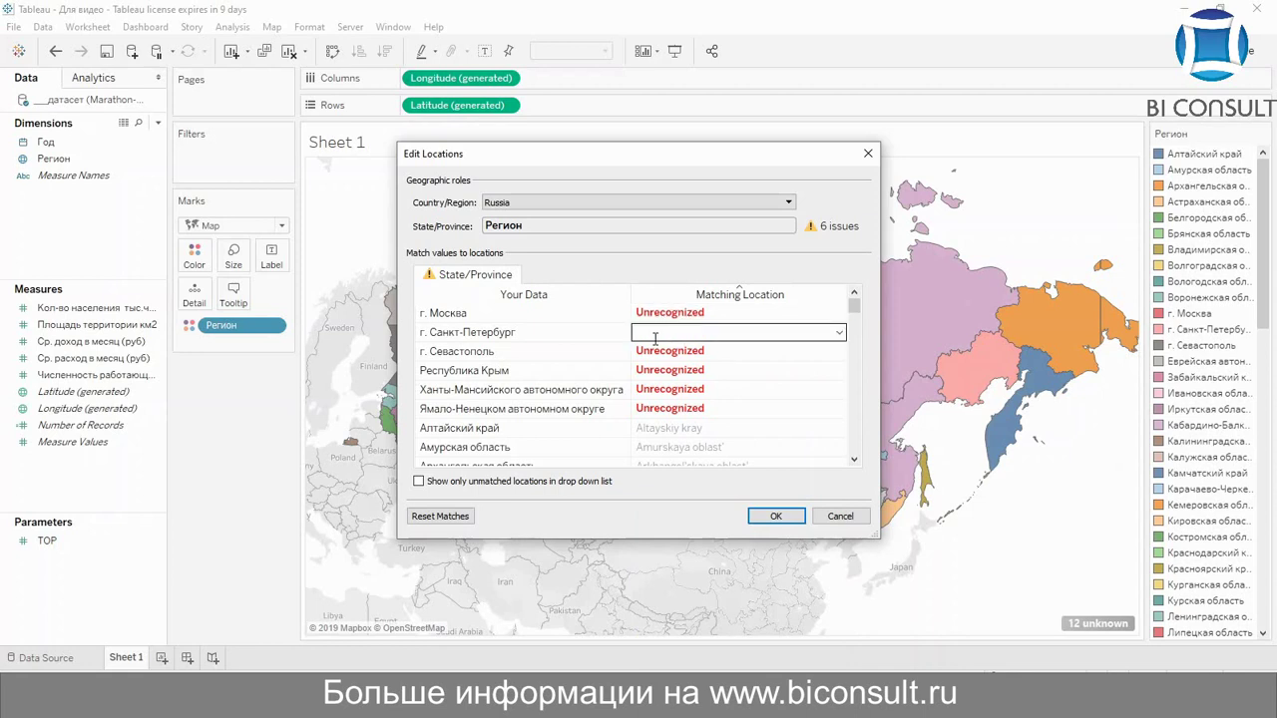
click(656, 350)
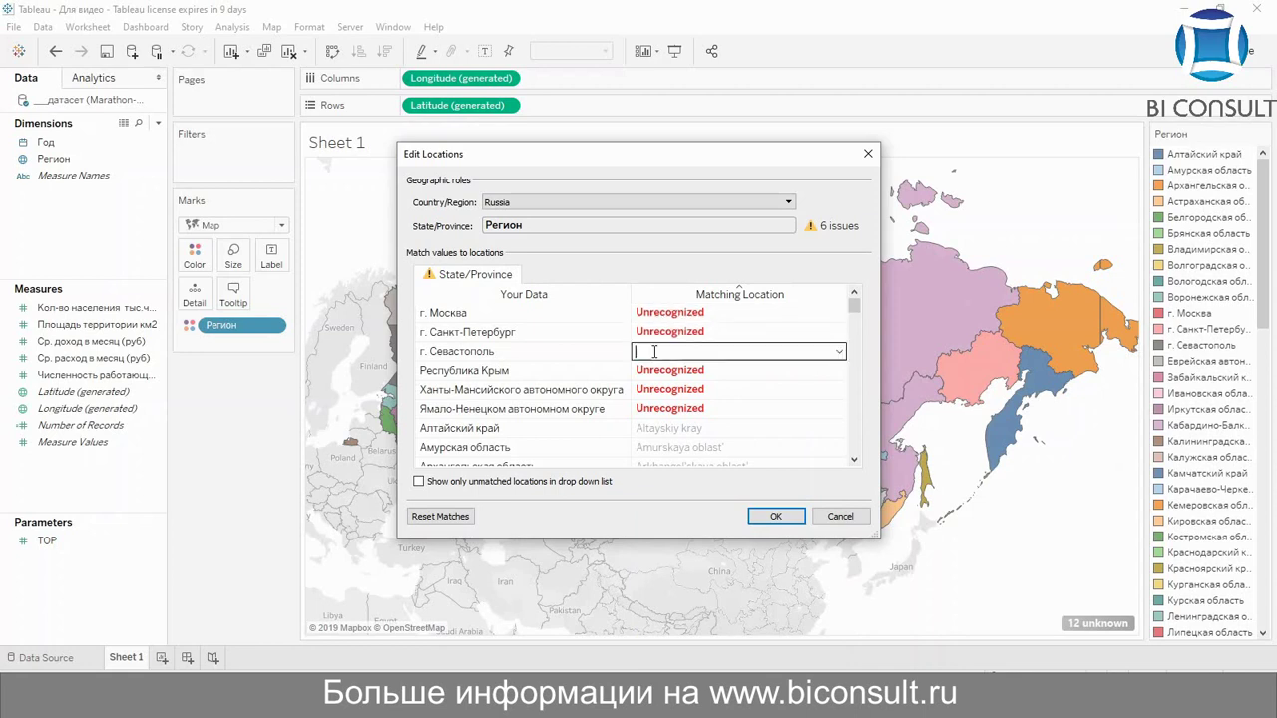
click(859, 296)
mouse_move(854, 307)
mouse_down()
mouse_move(846, 496)
mouse_move(854, 305)
mouse_up()
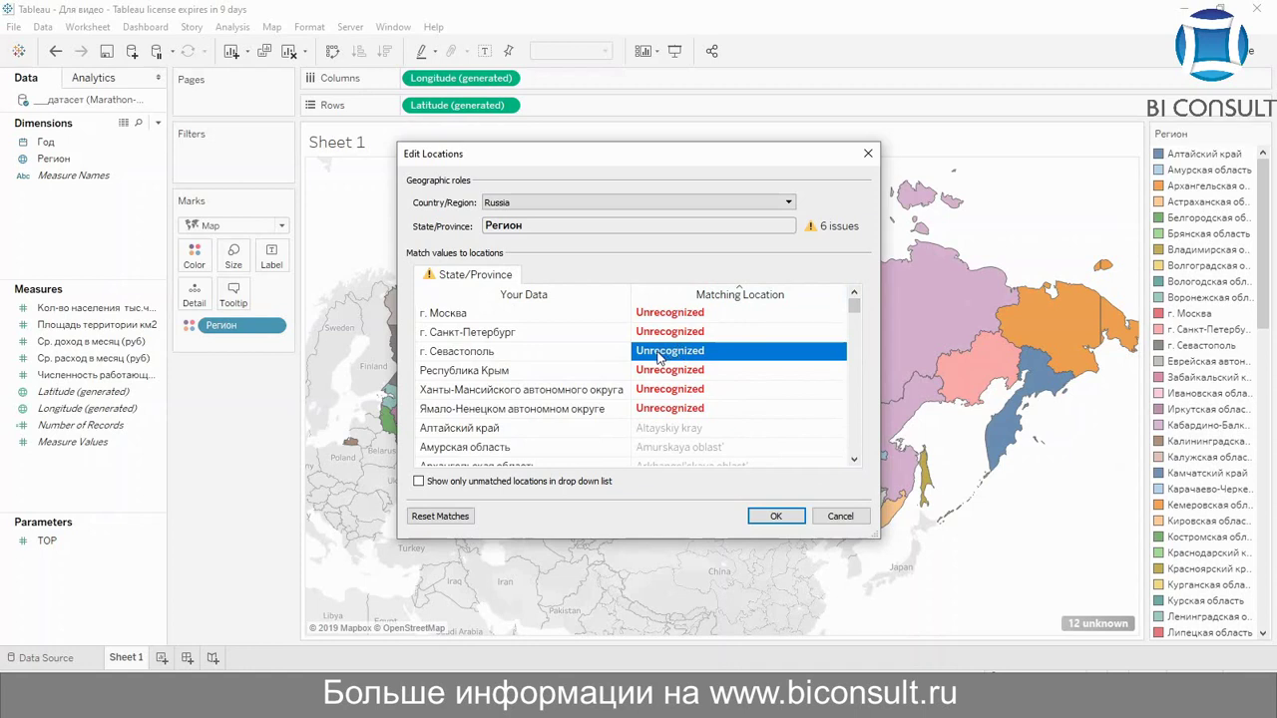
click(664, 409)
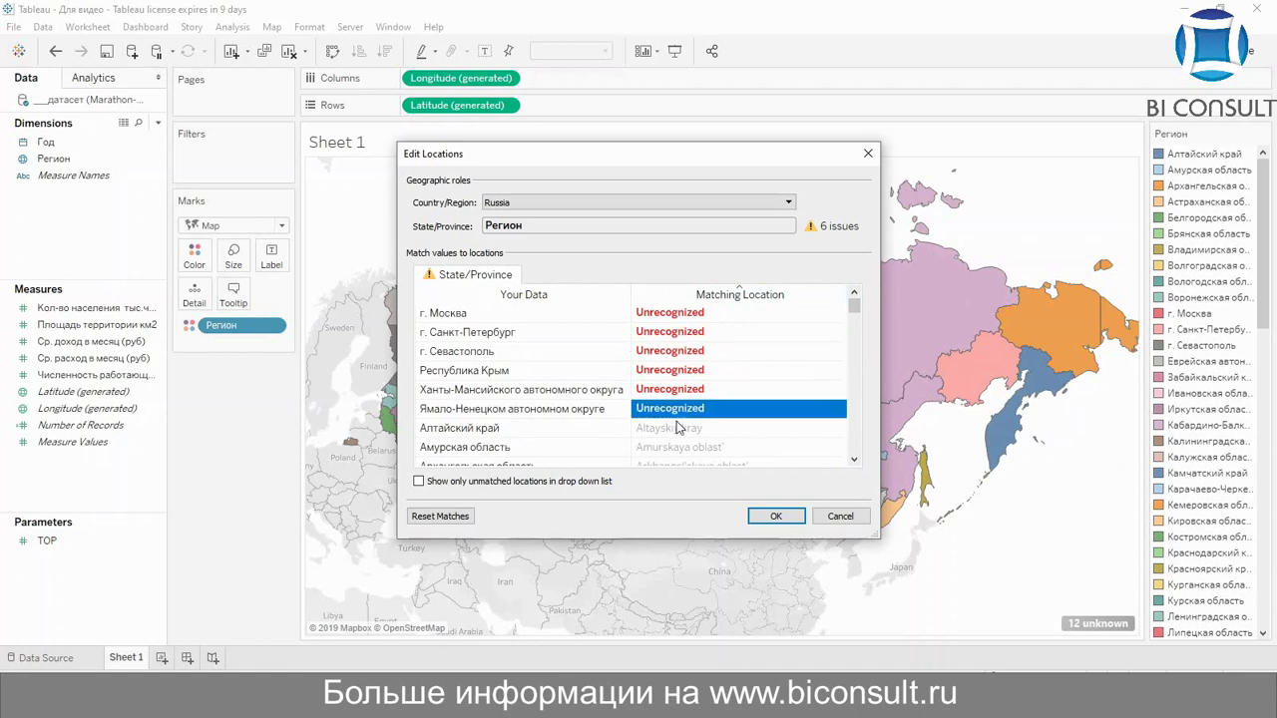
Match Ханты-Мансийского автономного округа to the location Khanty-Mansiysky avtonomnyy okrug.
click(673, 388)
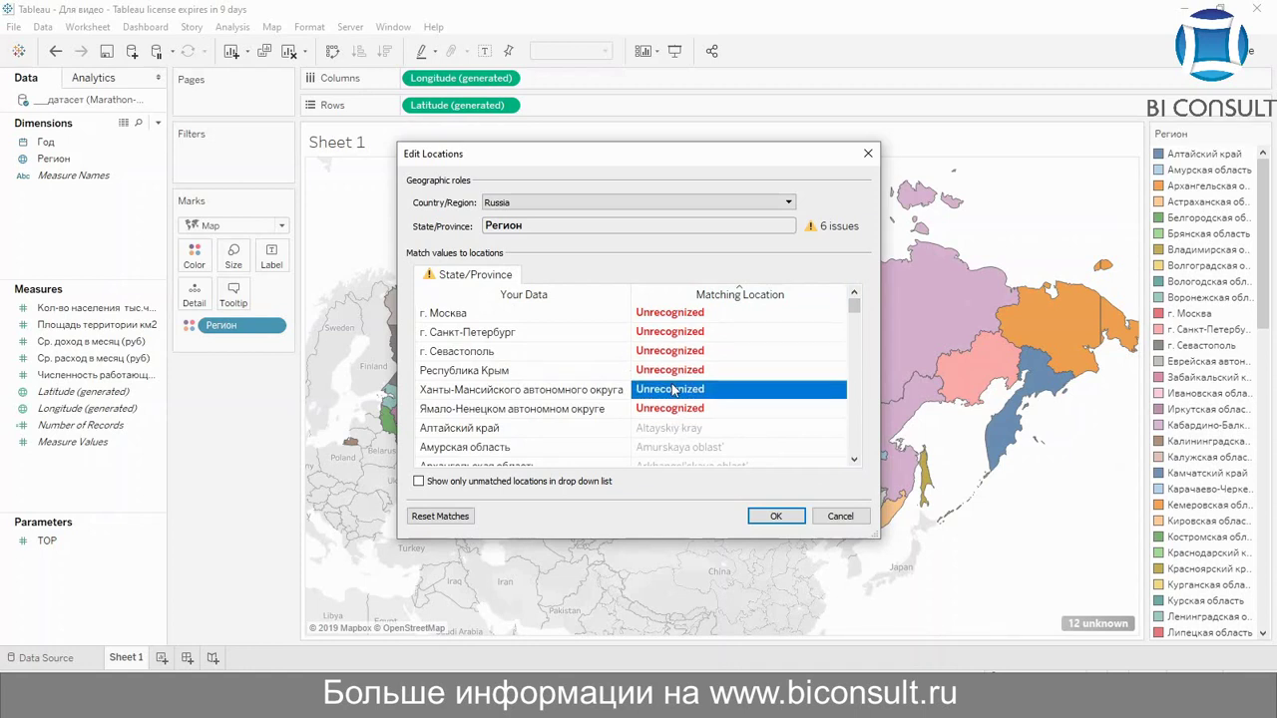
click(673, 385)
text(Han)
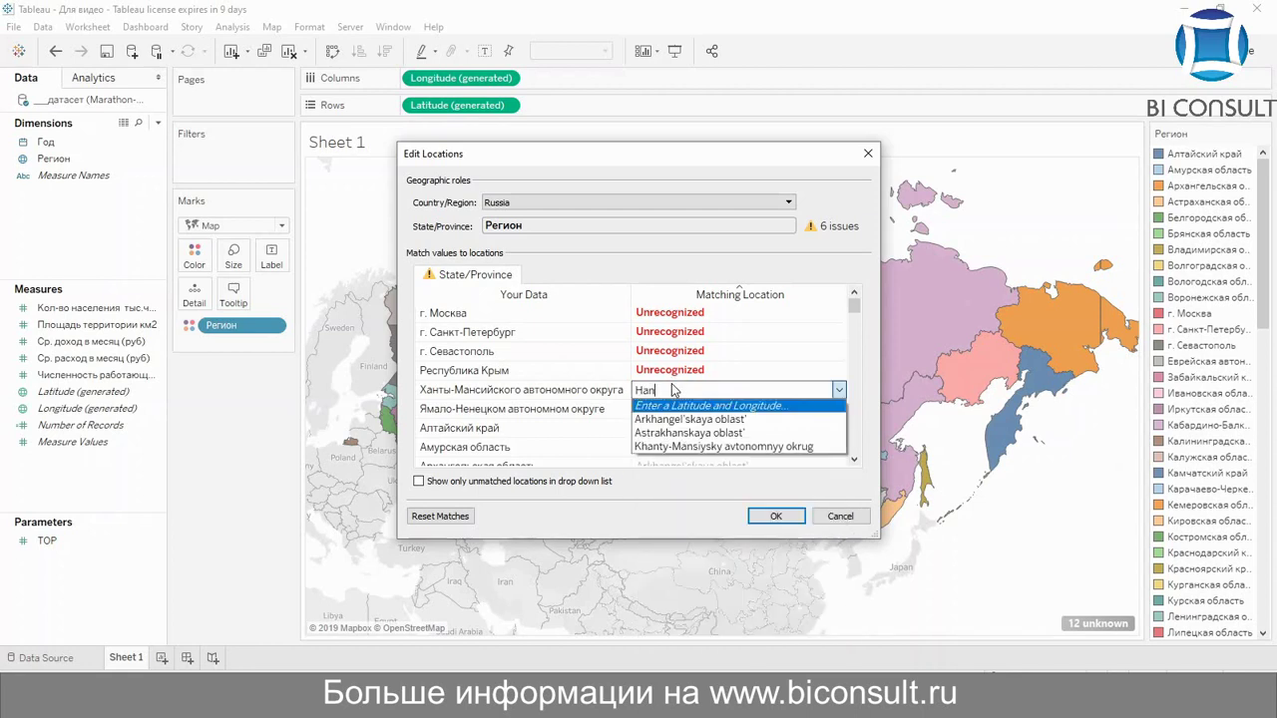
click(678, 447)
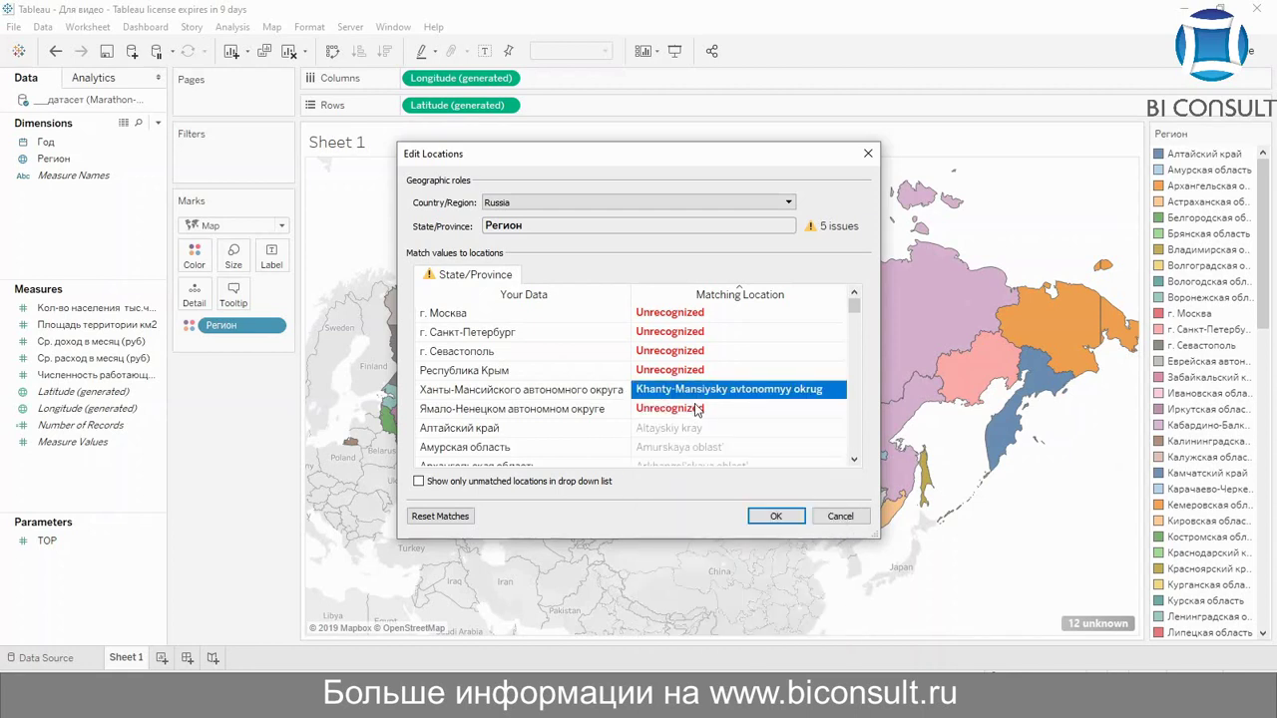
Match Ямало-Ненецком автономном округе to the location Yamalo-Nenetsky avtonomnyy okrug.
click(695, 407)
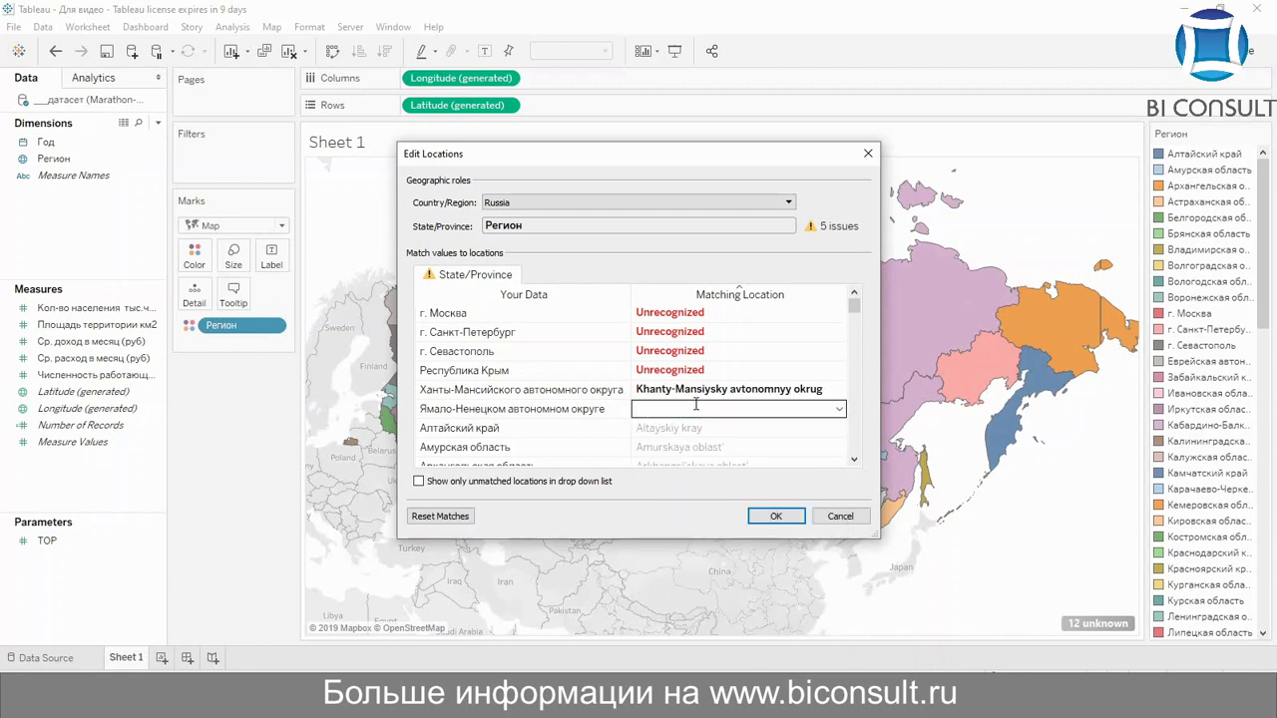
text(Yana)
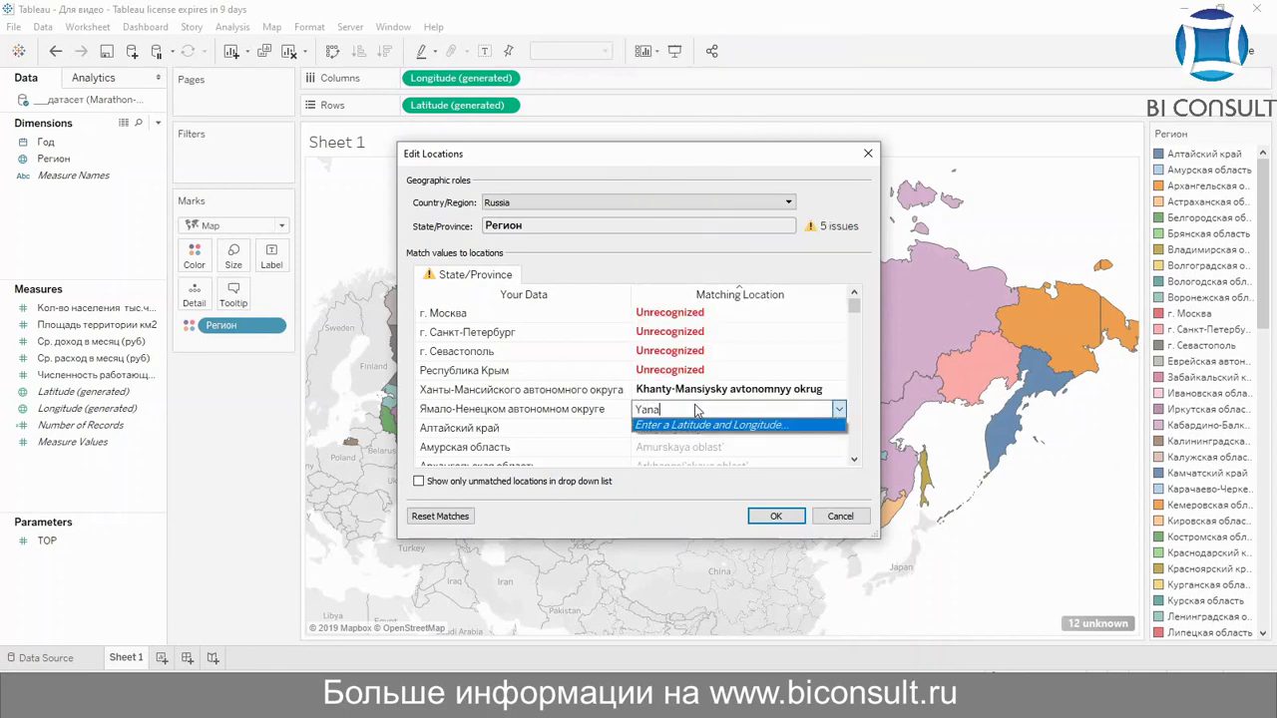
key(BackSpace)
key(BackSpace)
text(ma)
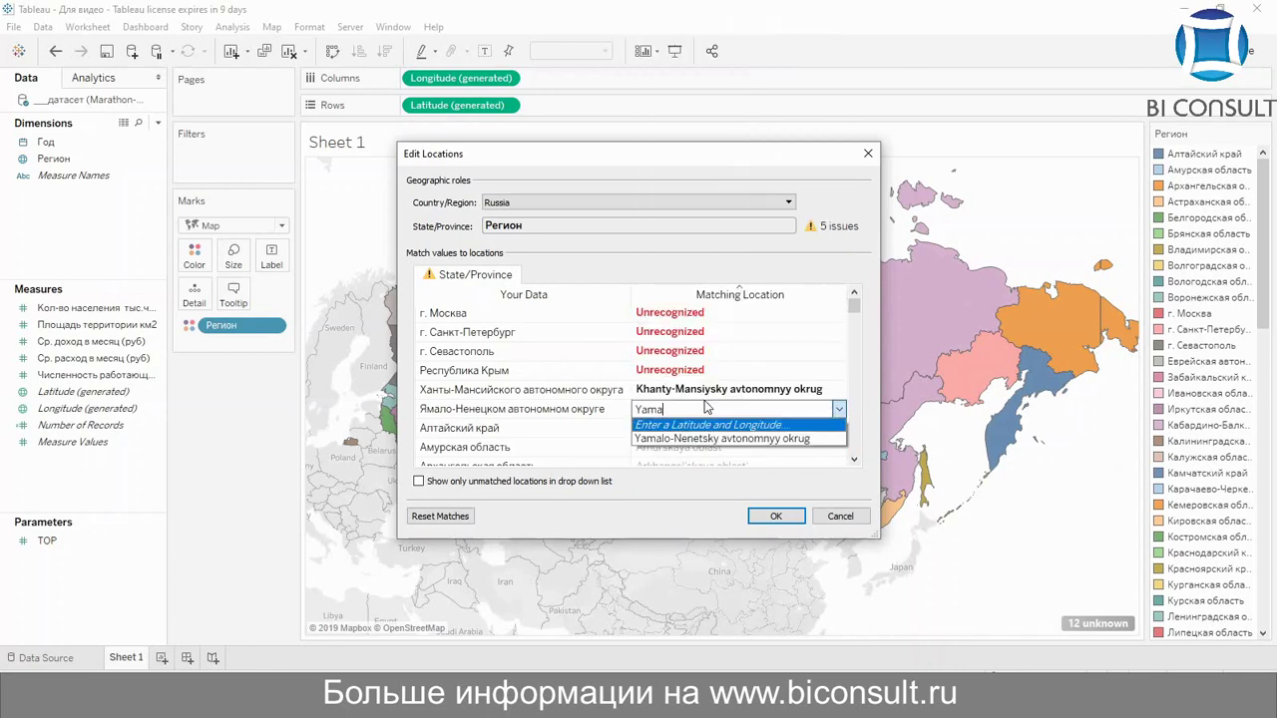
click(695, 445)
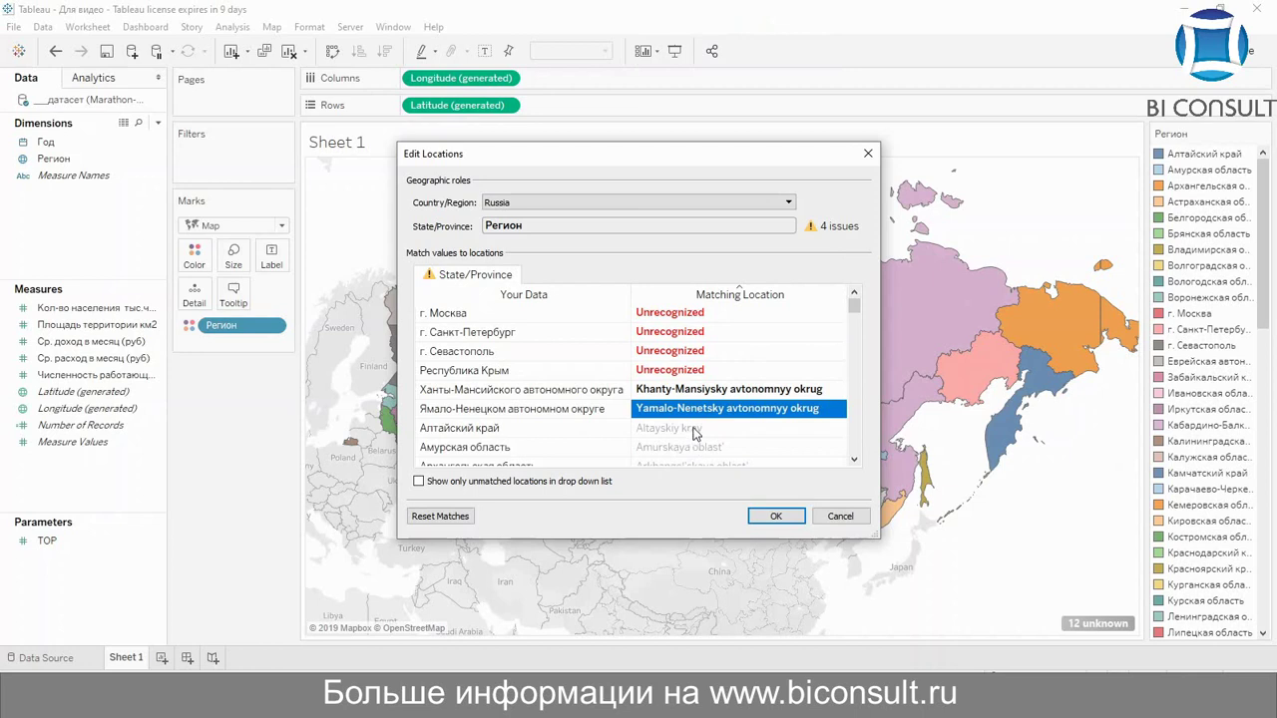
Match г. Санкт-Петербург to Gorod Sankt-Peterburg and г. Москва to Moskva (city).
click(695, 334)
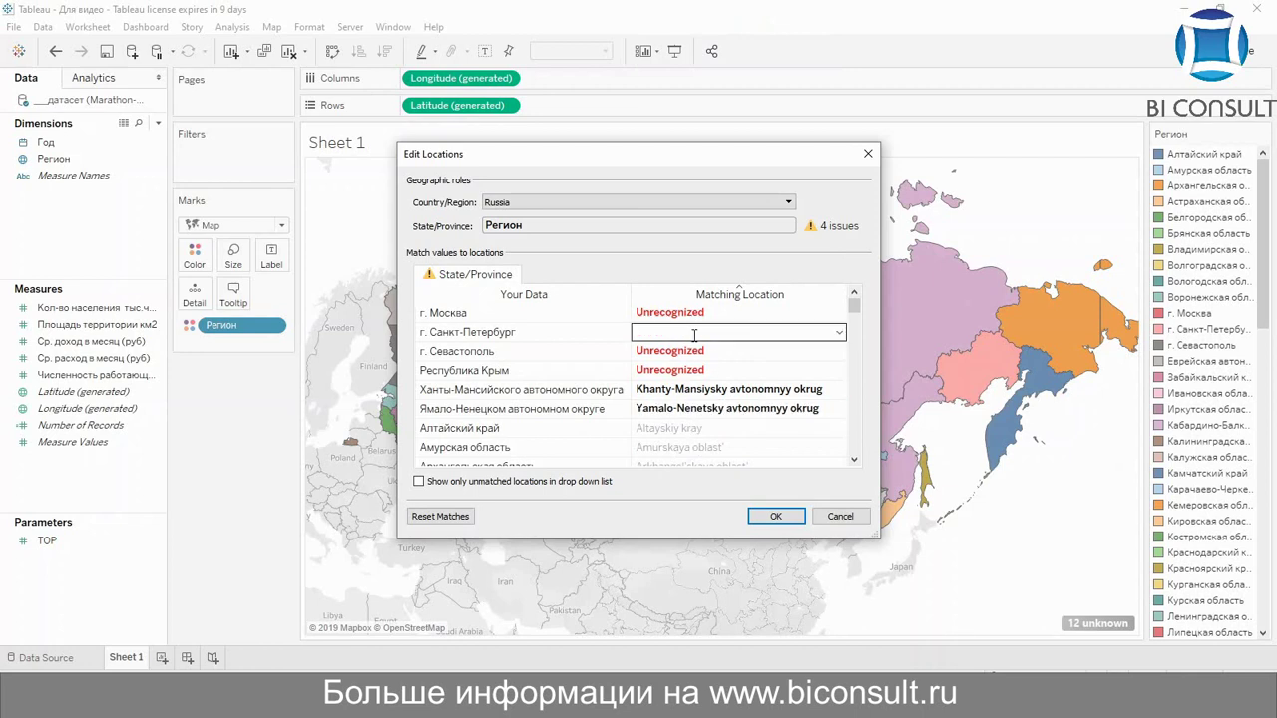
text(Goro)
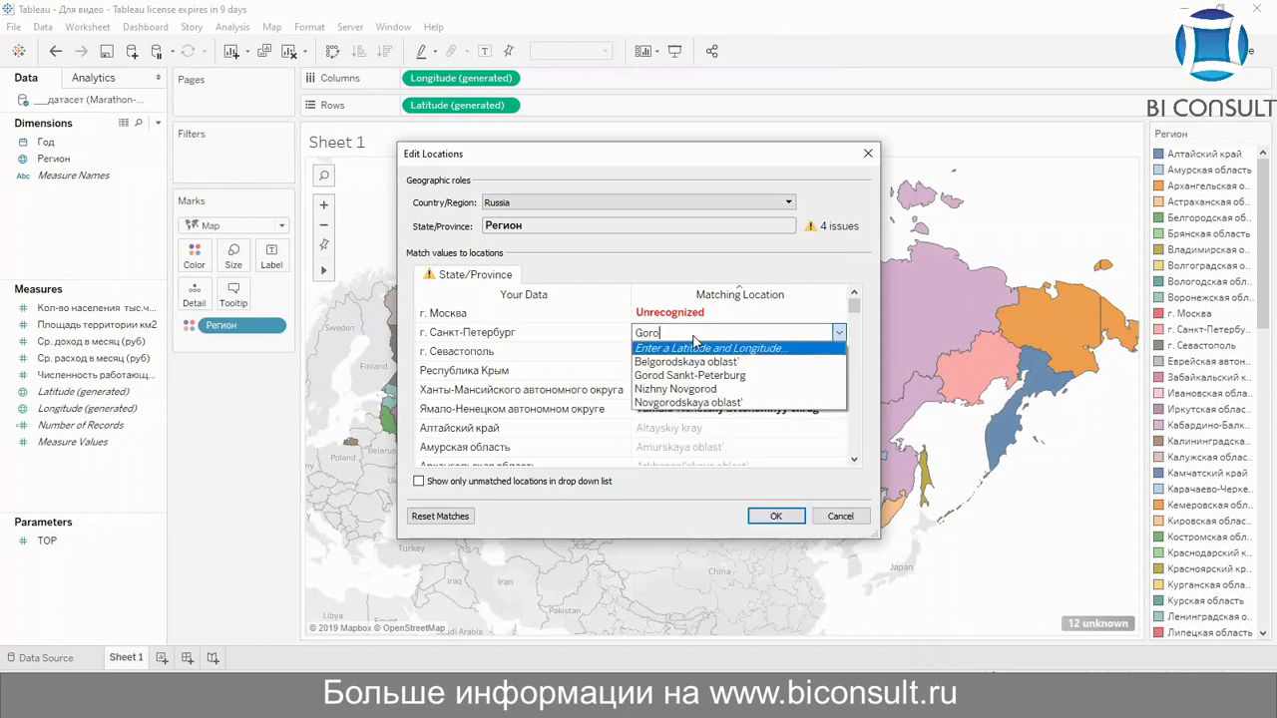
click(679, 375)
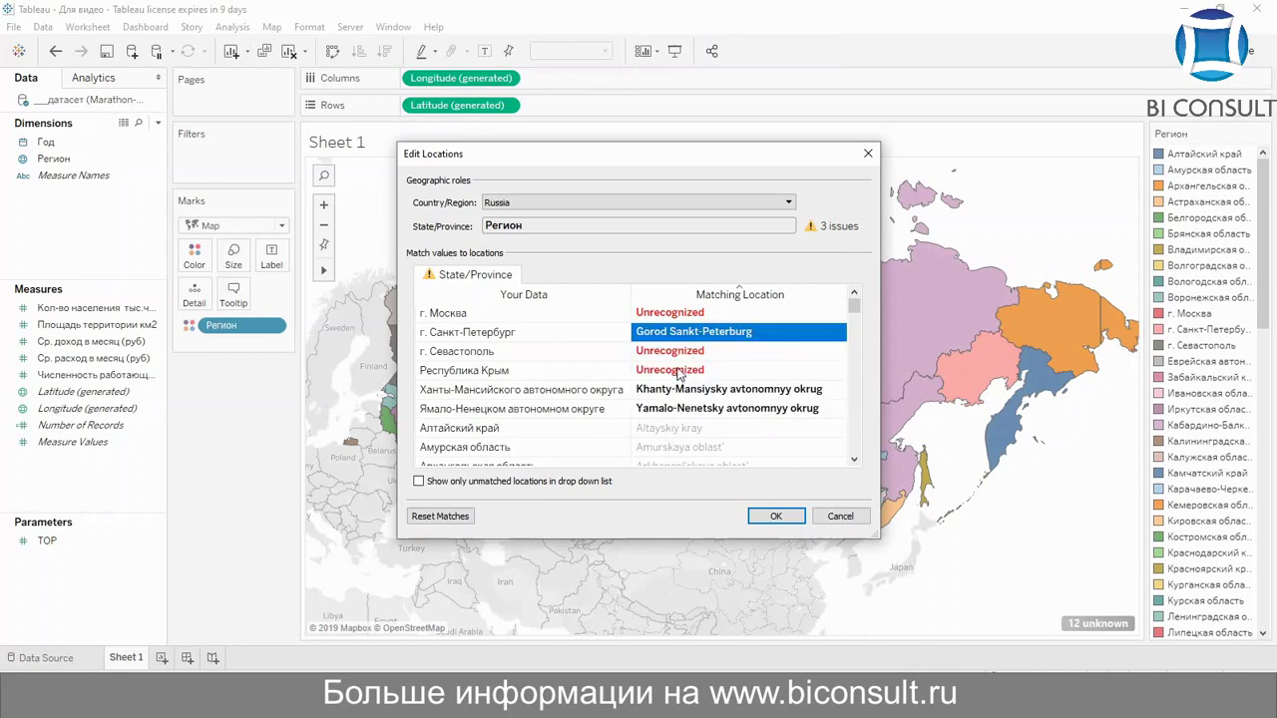
click(710, 313)
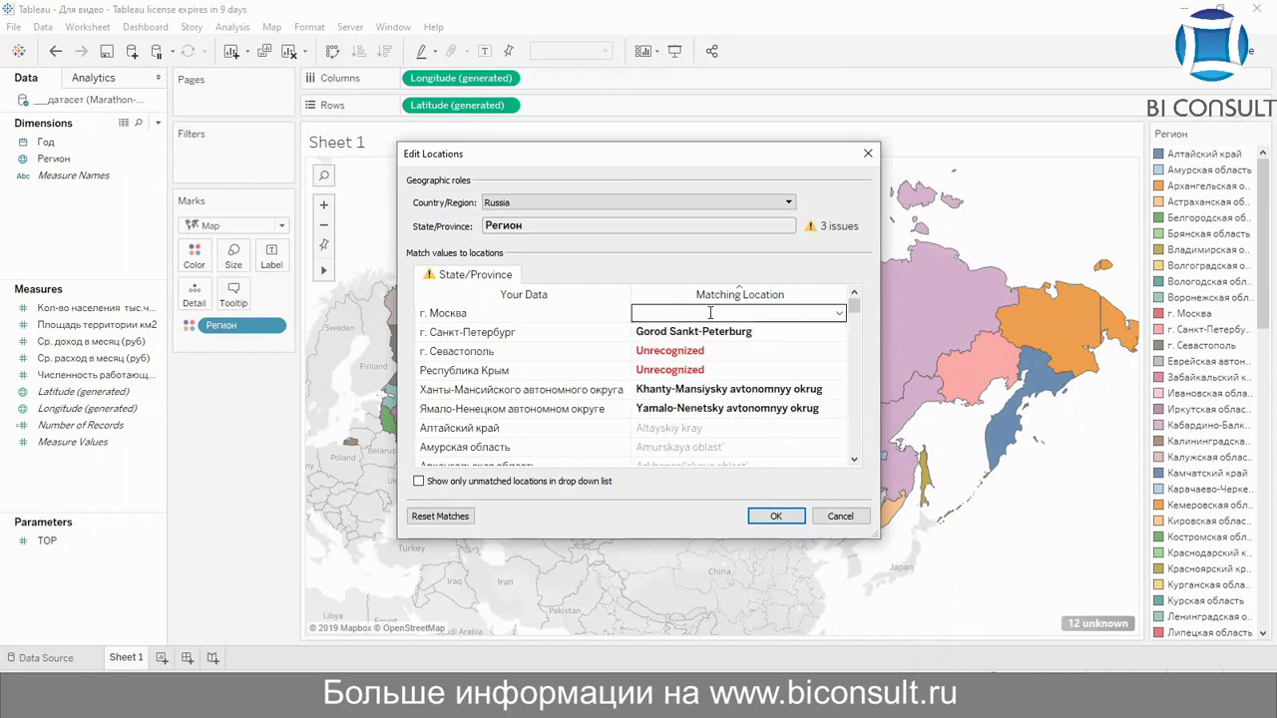
text(Mo)
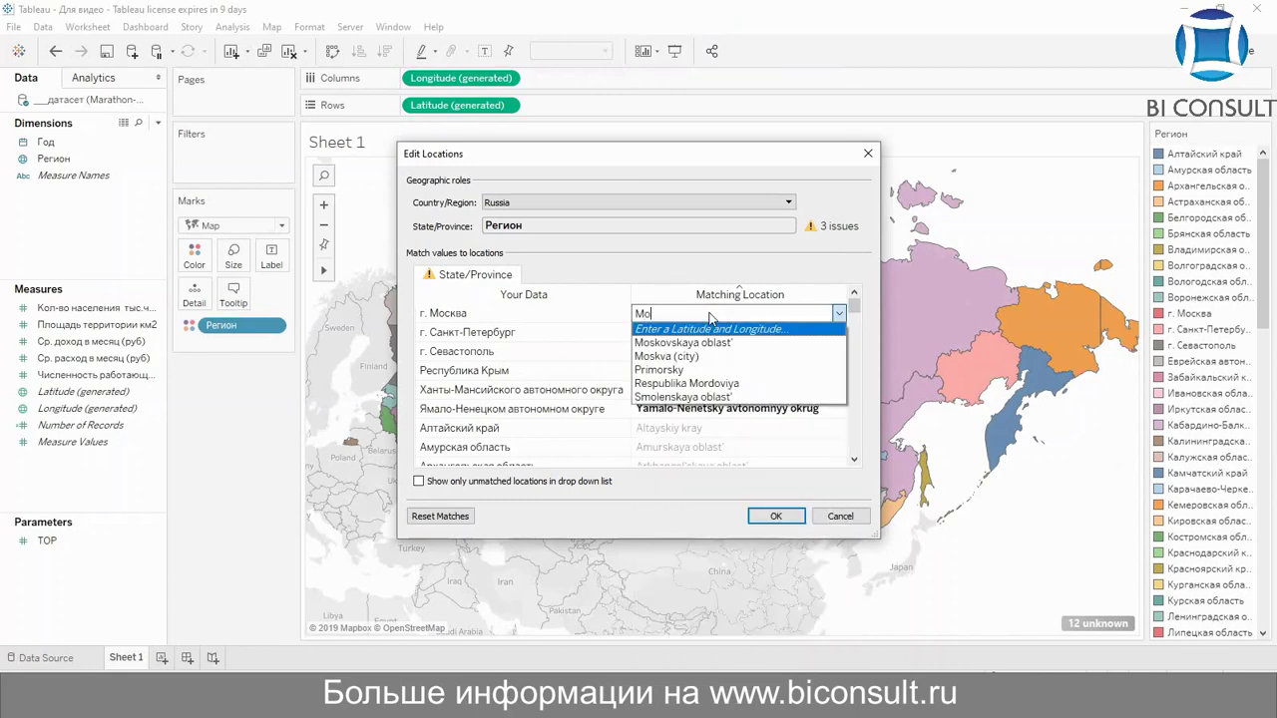
text(sk)
click(690, 356)
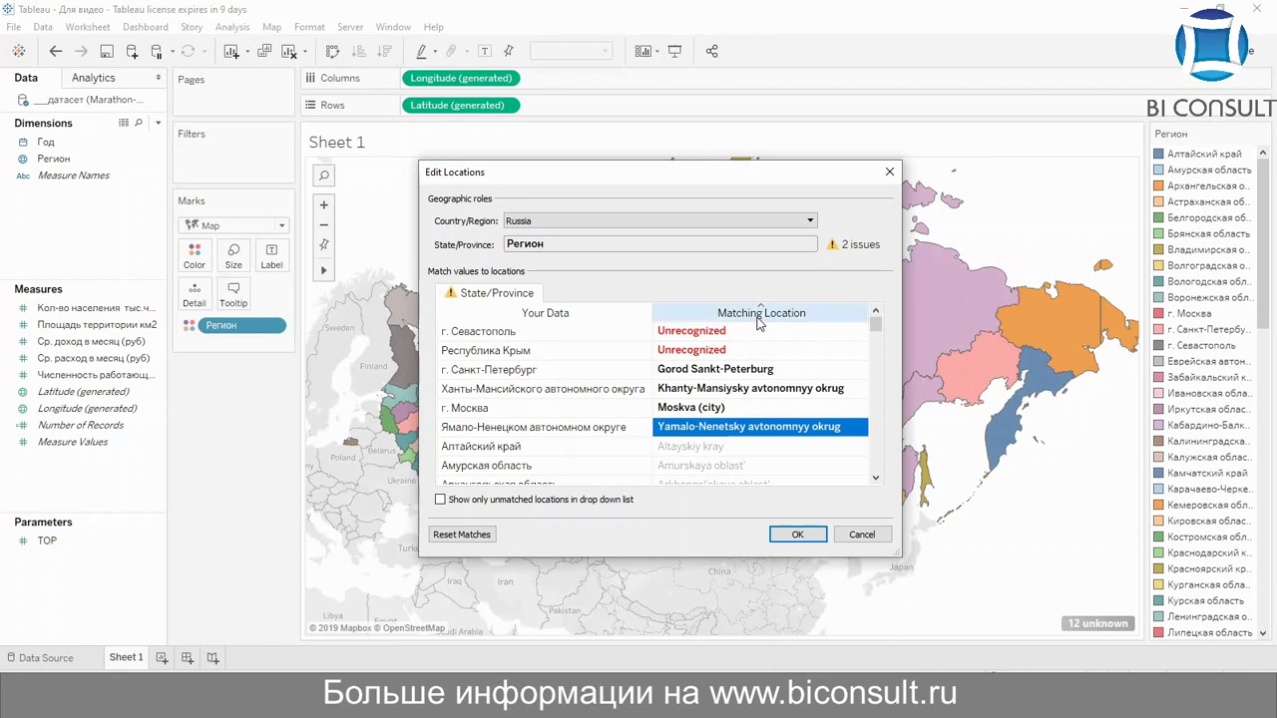
Set the country/region geographic role in the location matching settings to None.
click(713, 222)
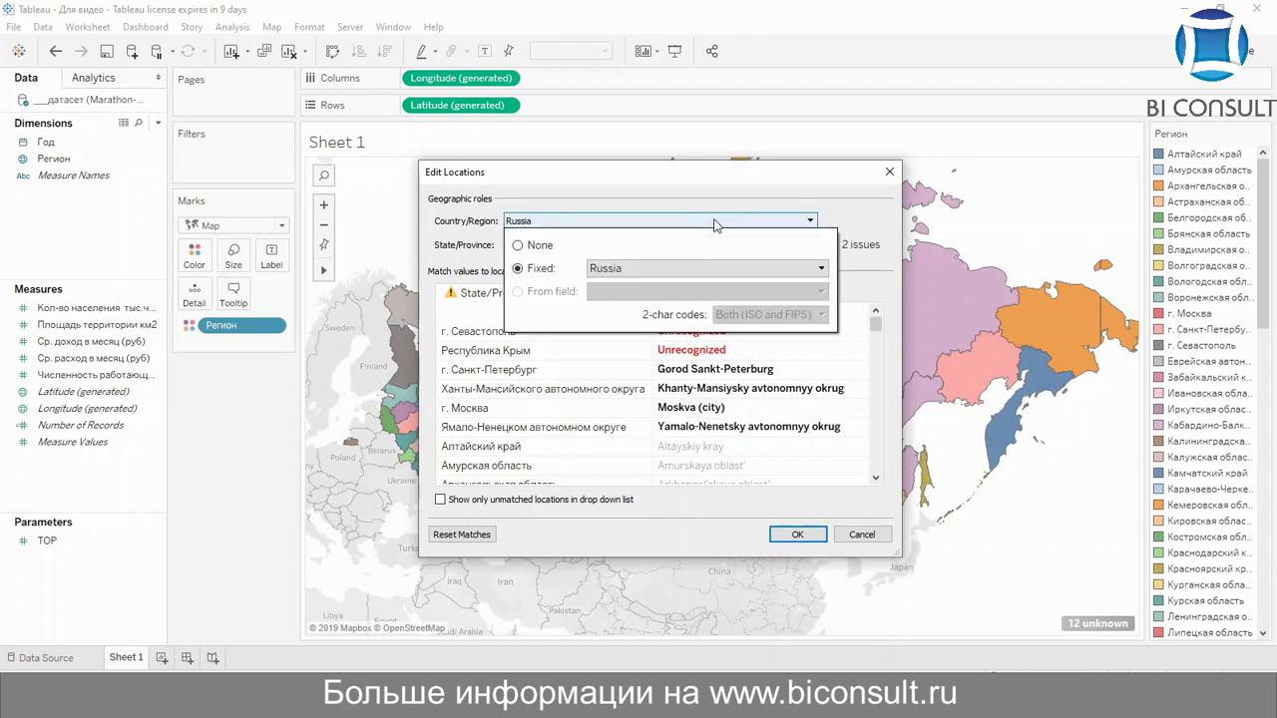
click(517, 246)
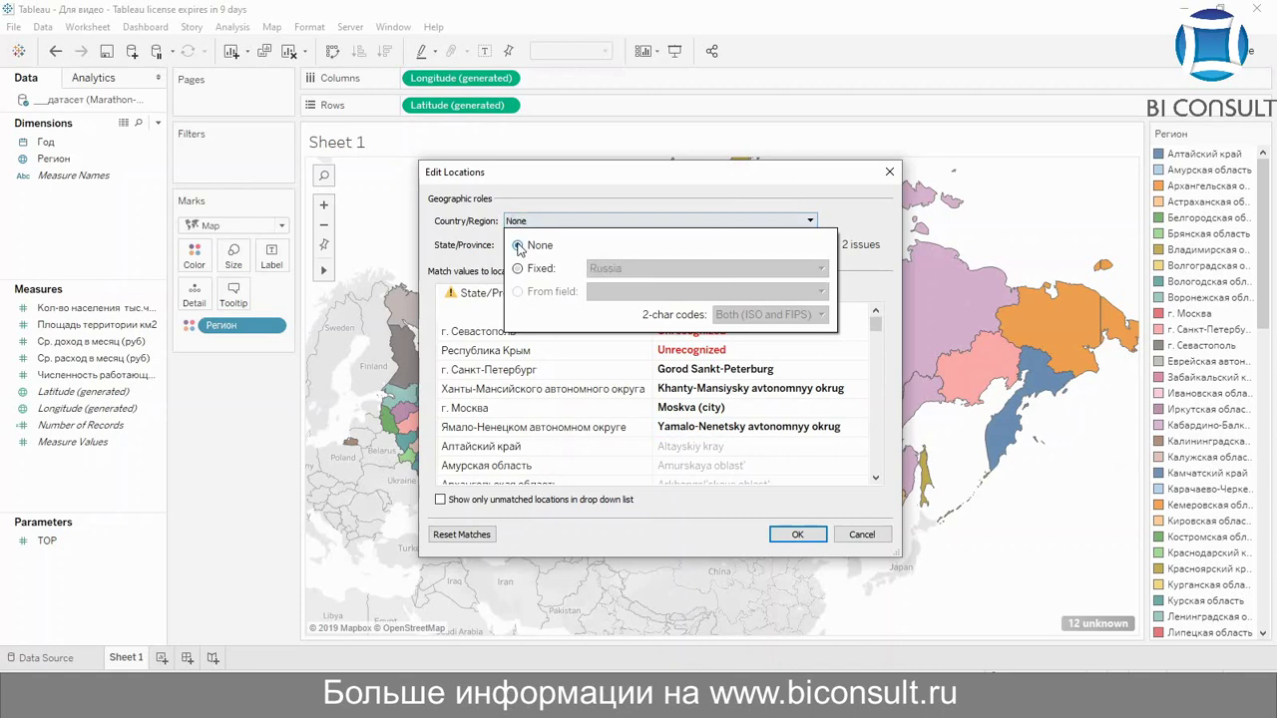
click(881, 292)
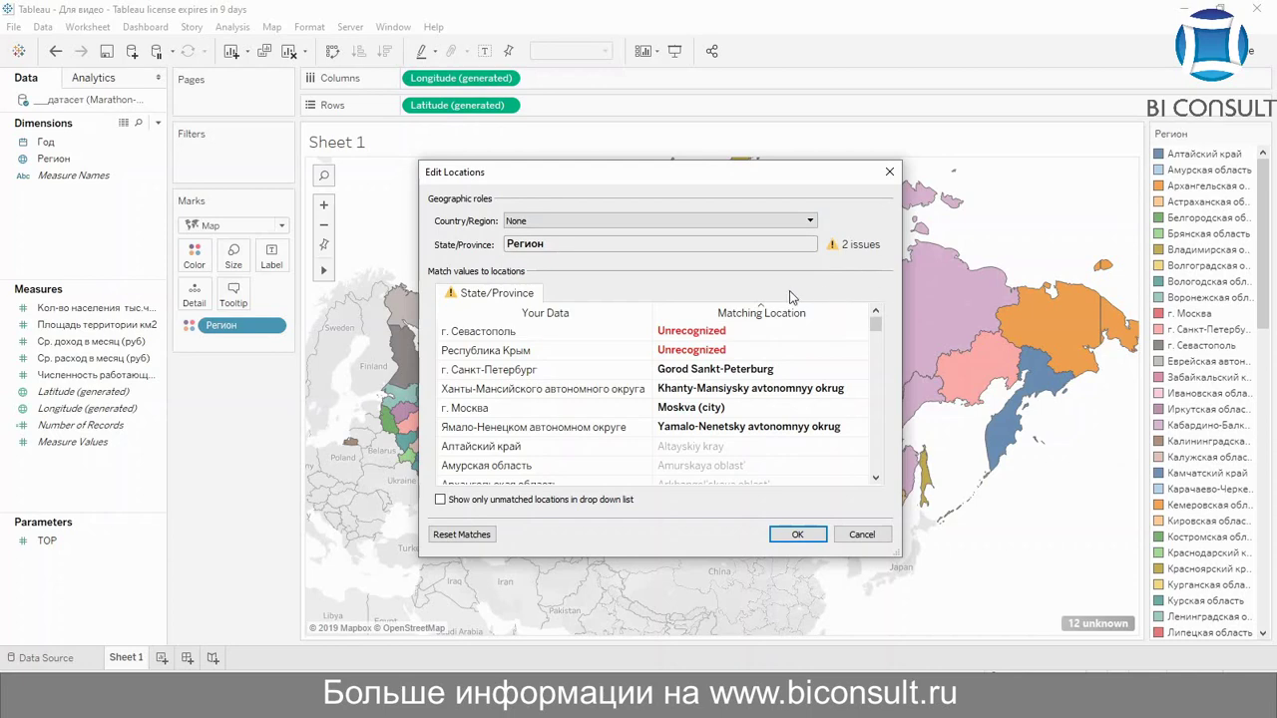
Match г. Севастополь to Misto Sevastopol' and Республика Крым to Avtonomna Respublika Krym, and apply the location matches.
click(717, 328)
text(Seva)
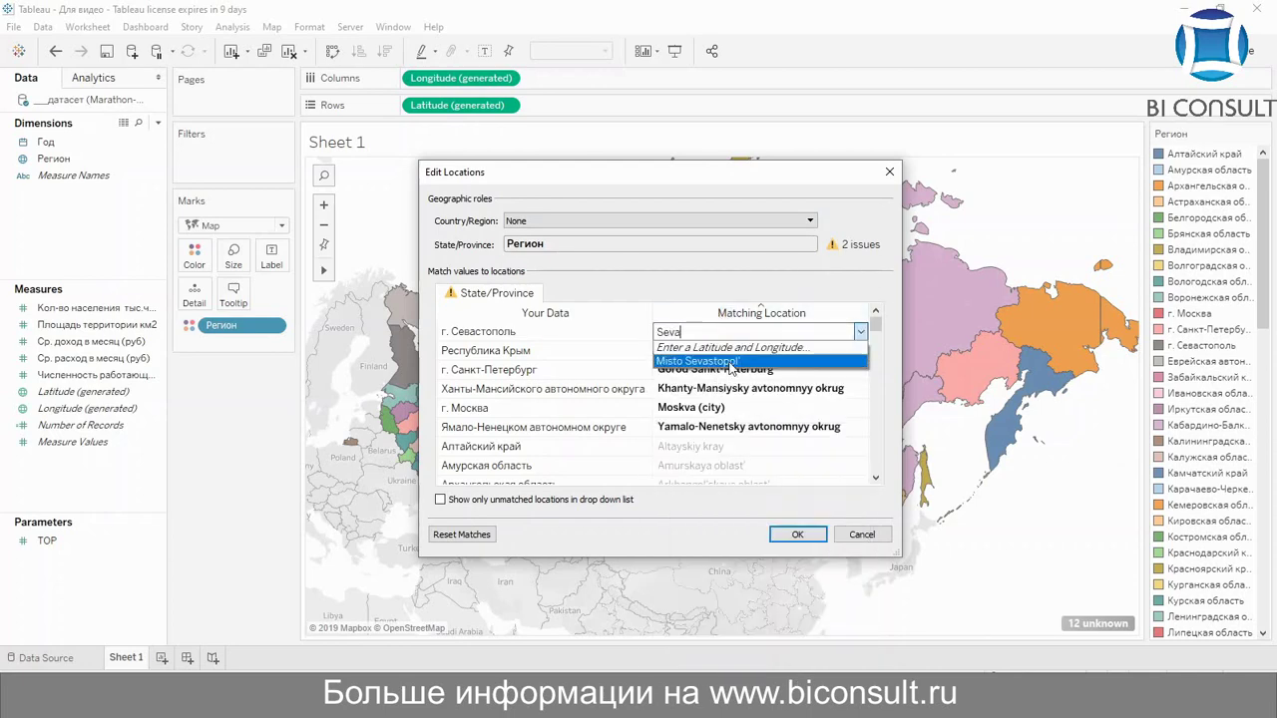
click(726, 363)
click(707, 350)
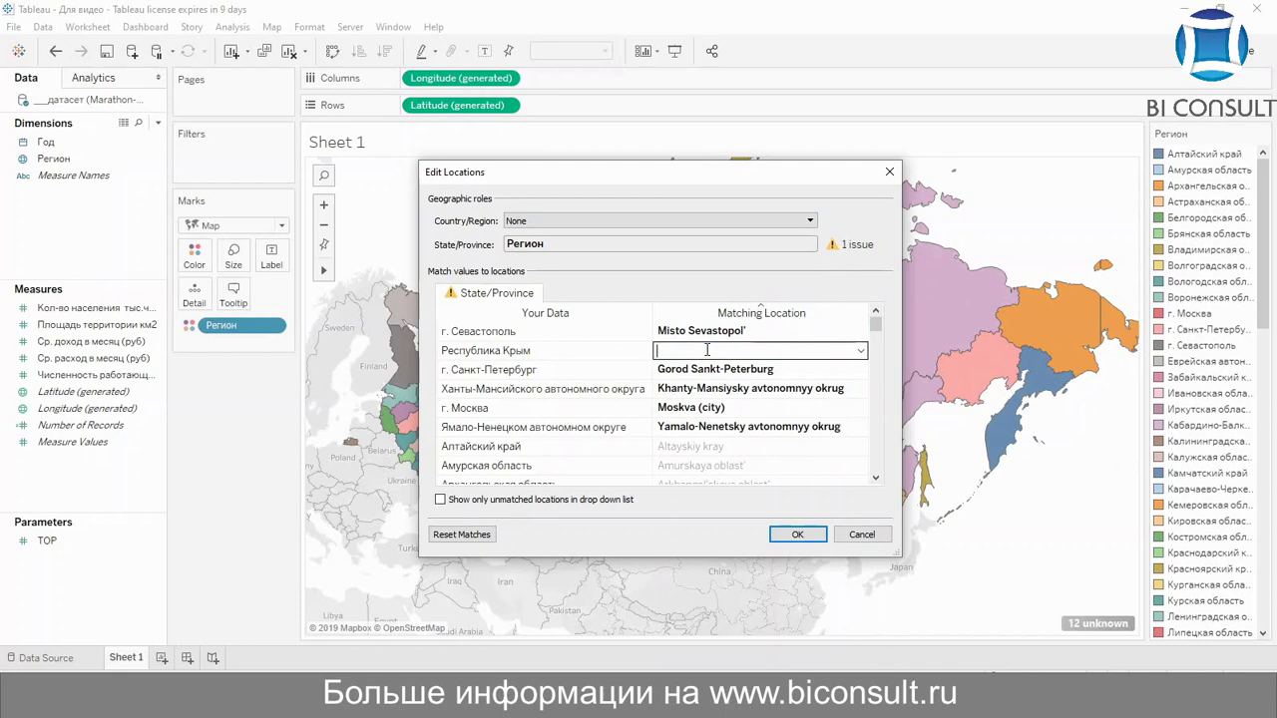
text(Kry)
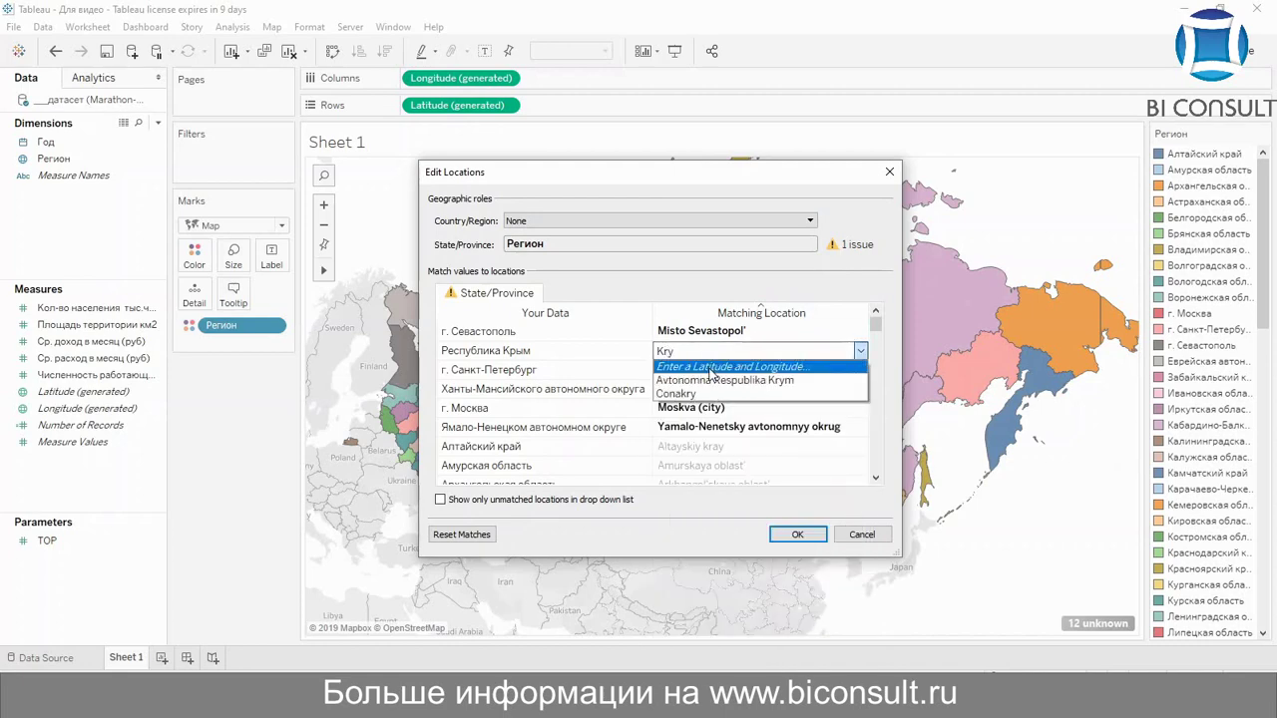
click(711, 379)
click(795, 535)
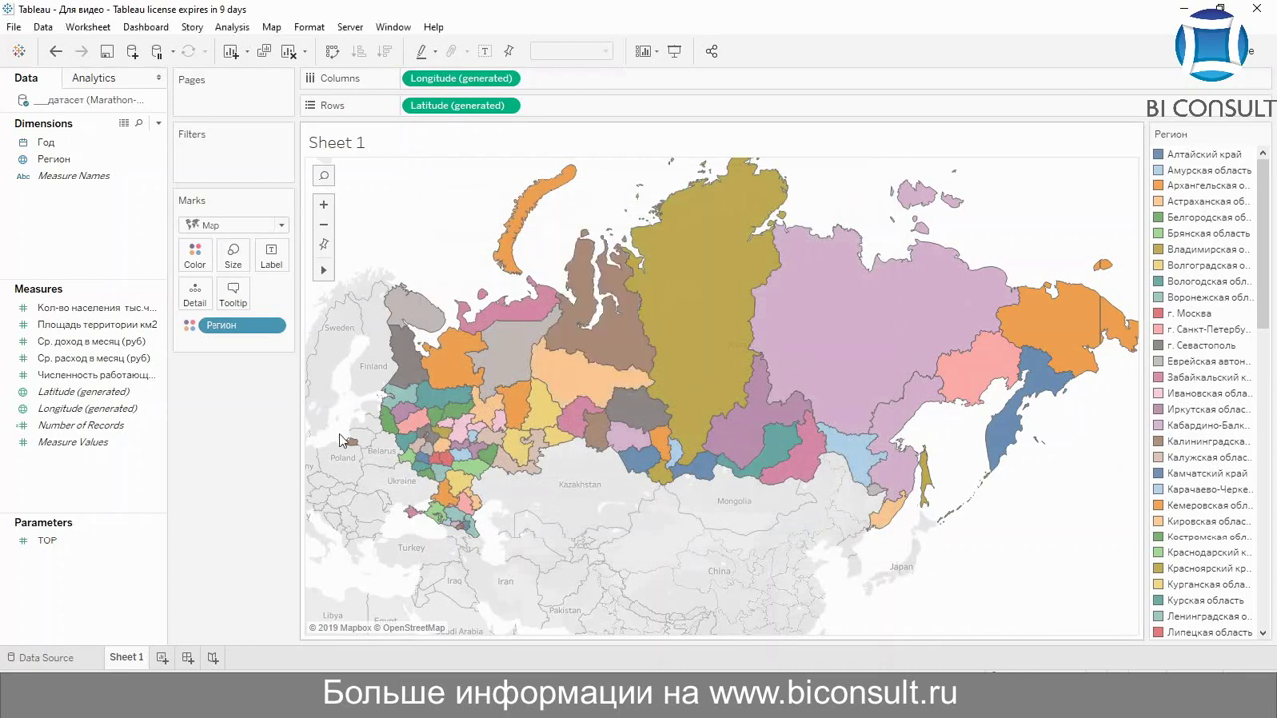
mouse_move(349, 446)
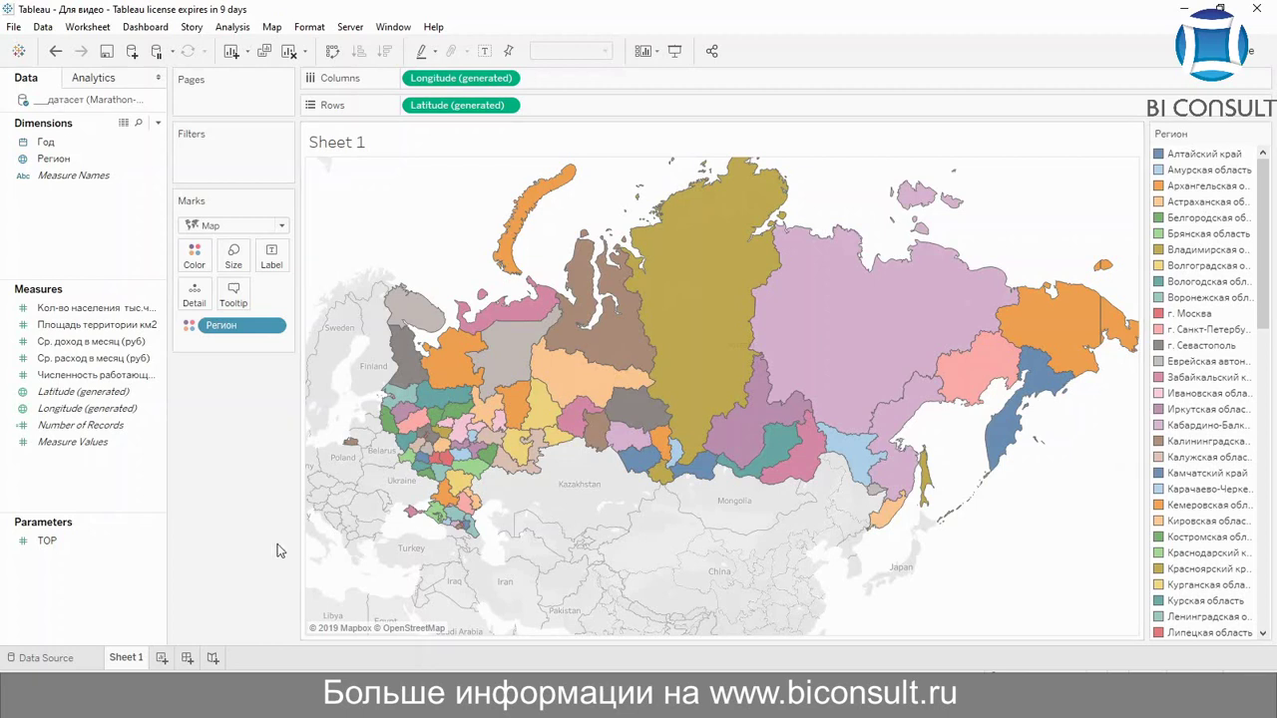
Add a new worksheet and start a calculated field named "Diff (inc and spend)".
click(162, 657)
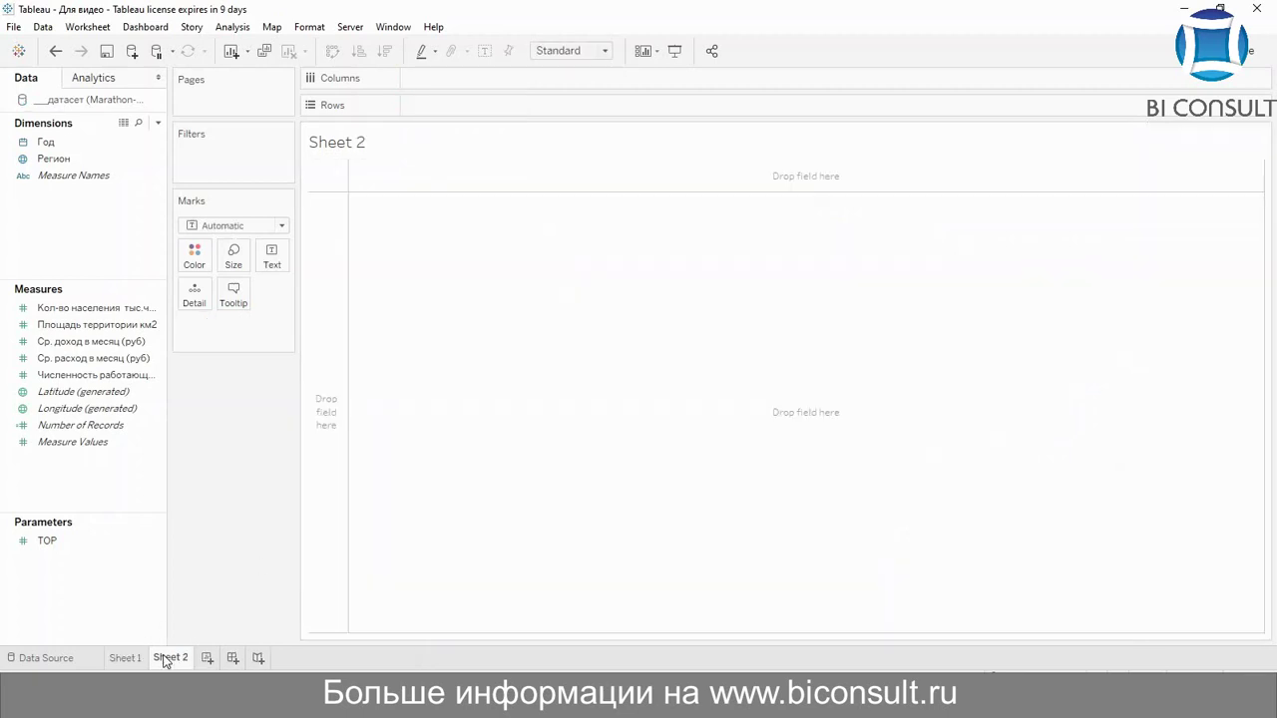
right_click(71, 565)
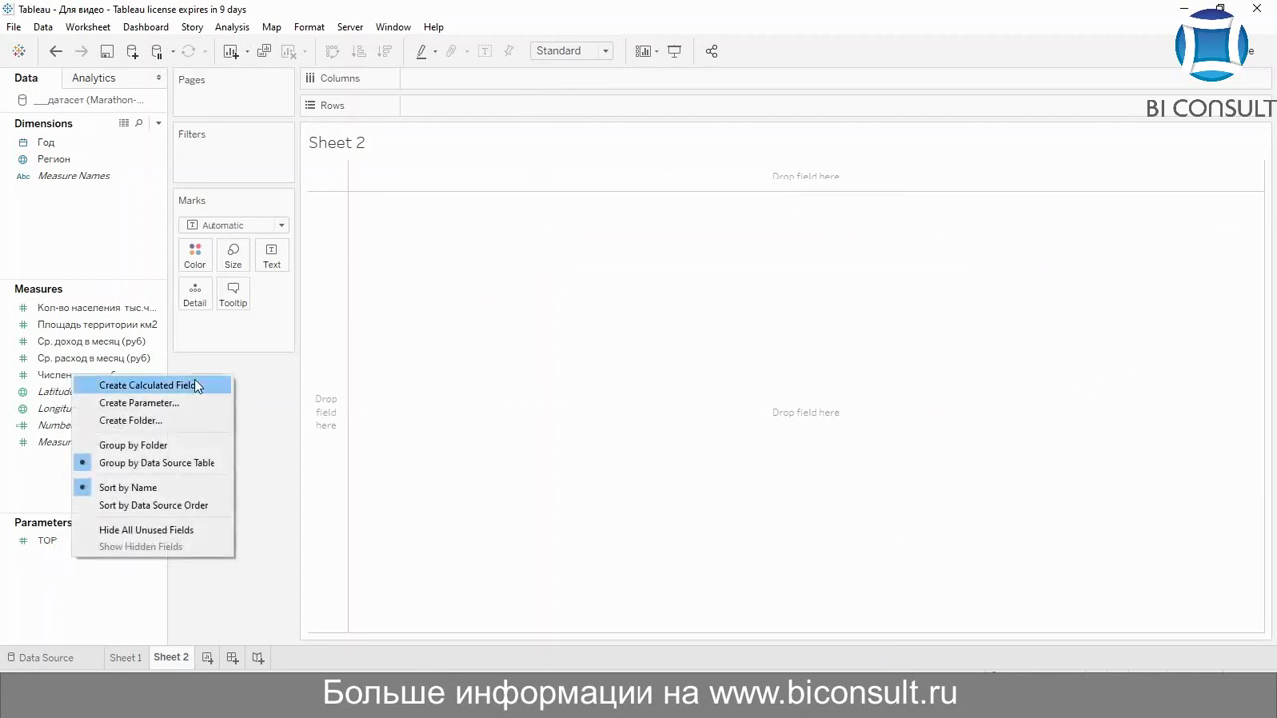
click(194, 385)
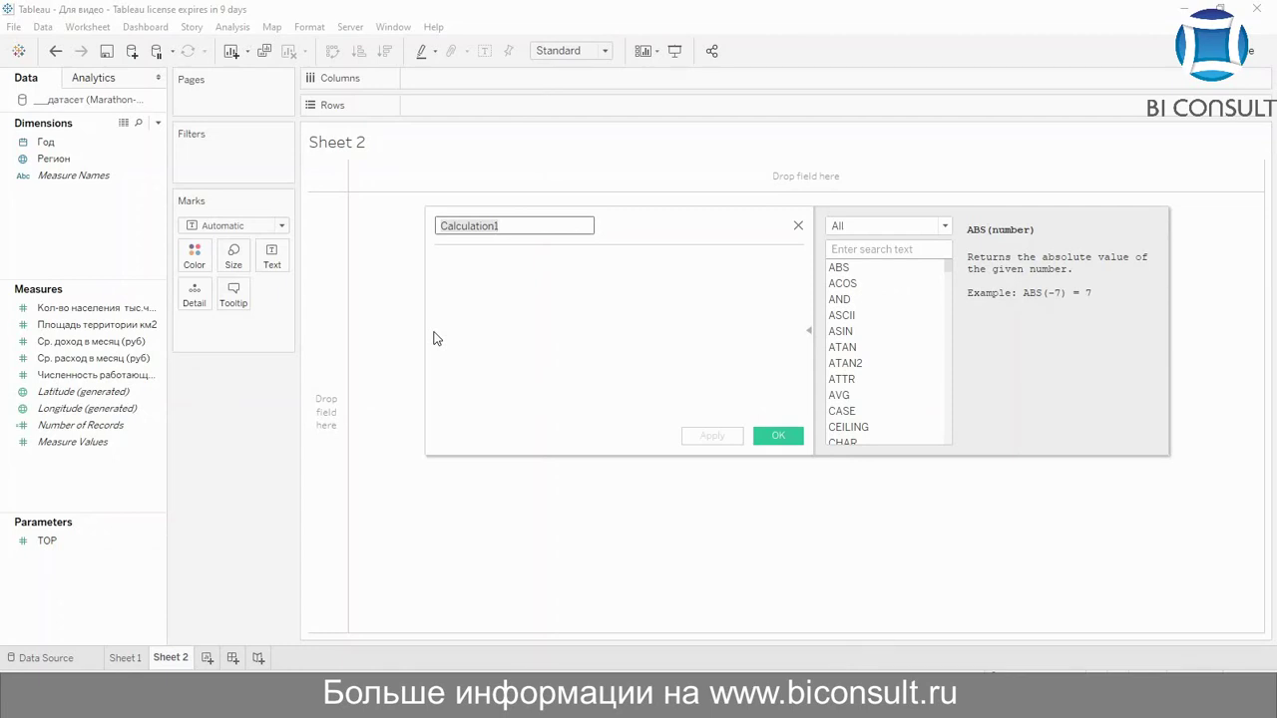
key(BackSpace)
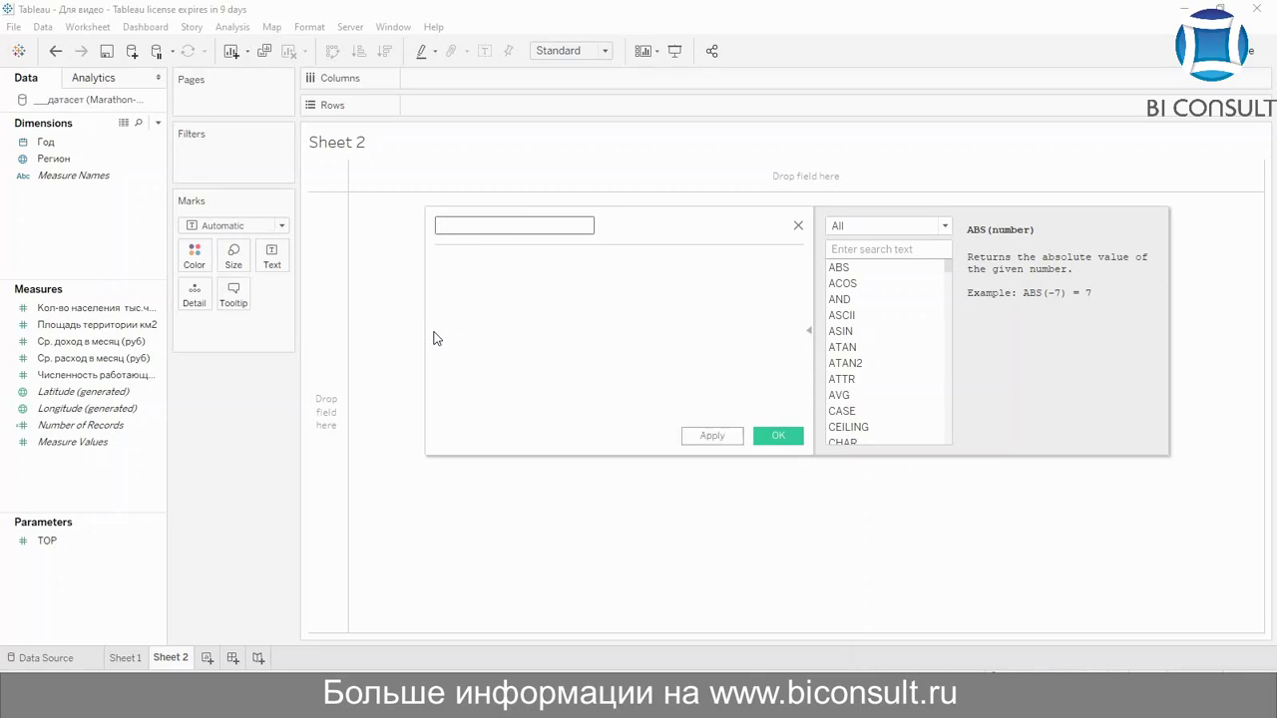
text(Diff (inc and spend))
Enter the formula [Ср. доход в месяц (руб)] - [Ср. расход в месяц (руб)] for the calculated field.
click(519, 309)
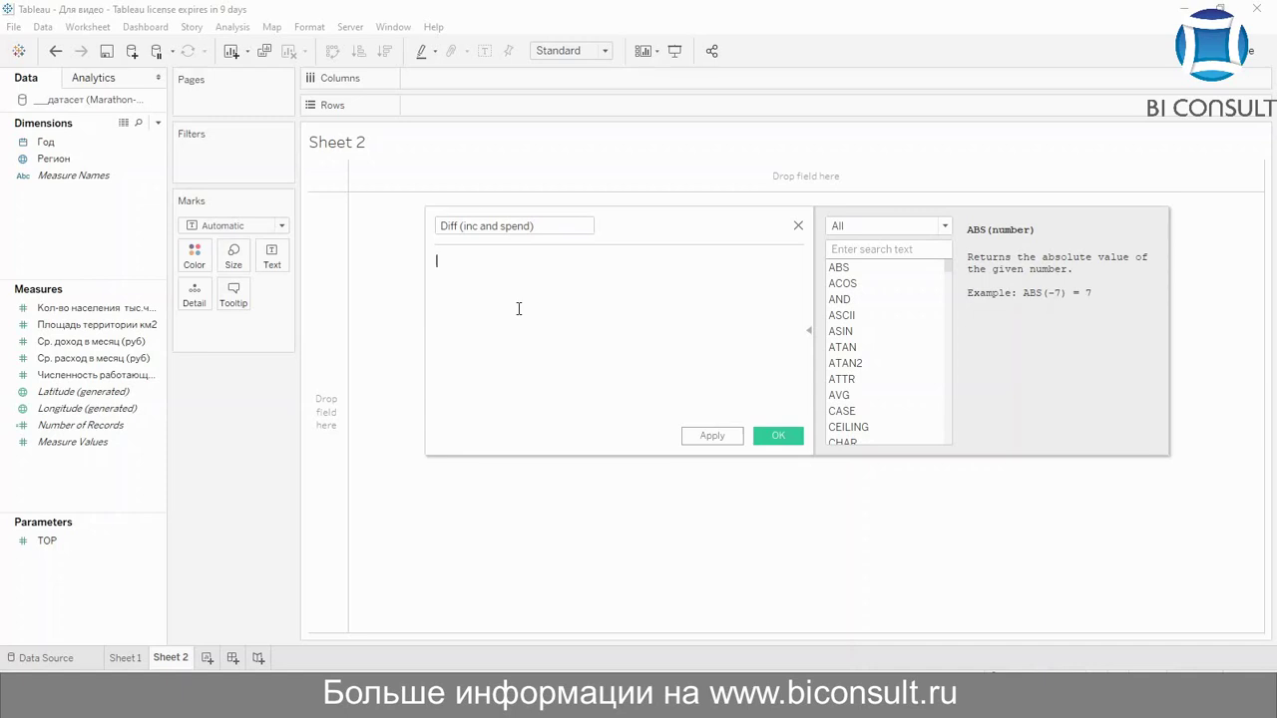
text(С)
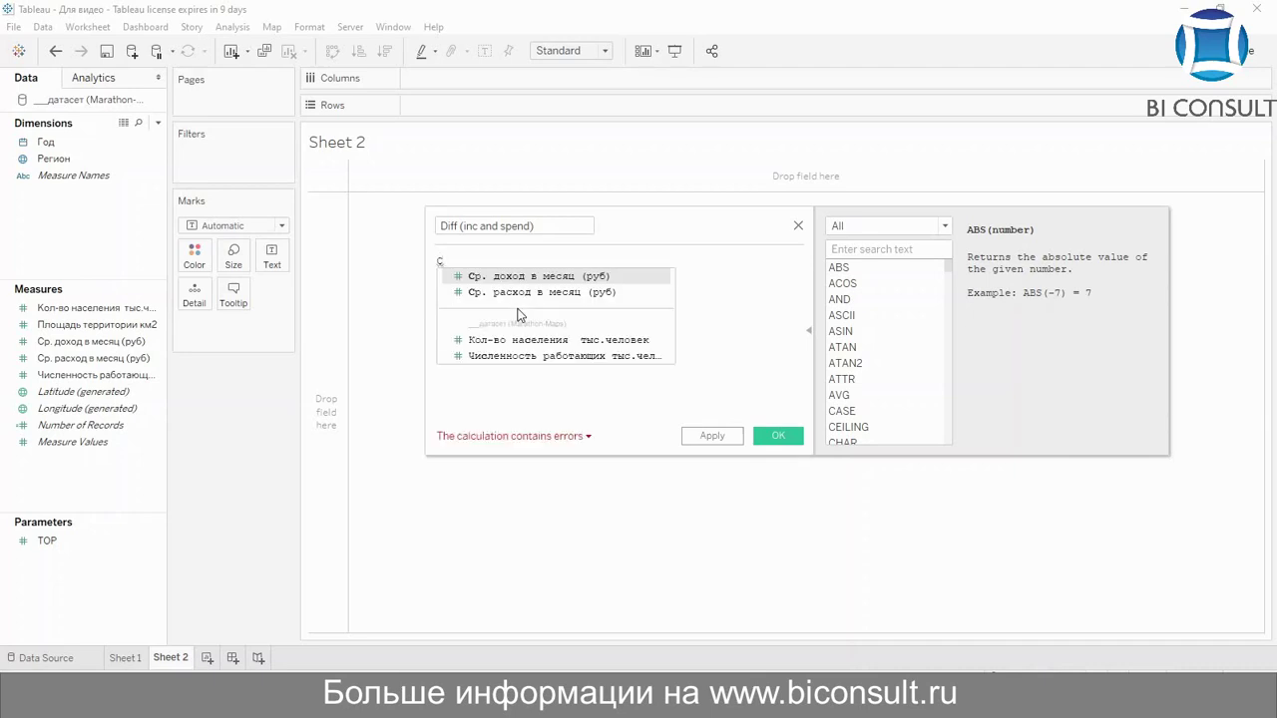
key(Return)
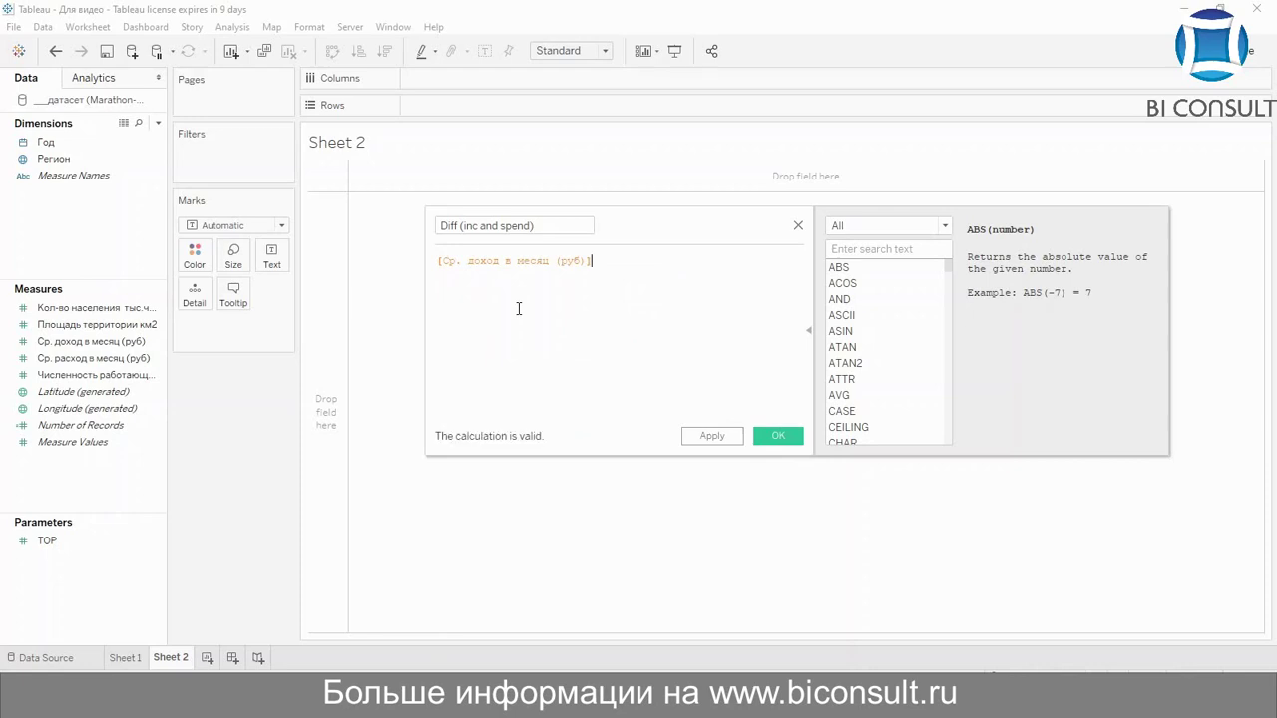
text(- С)
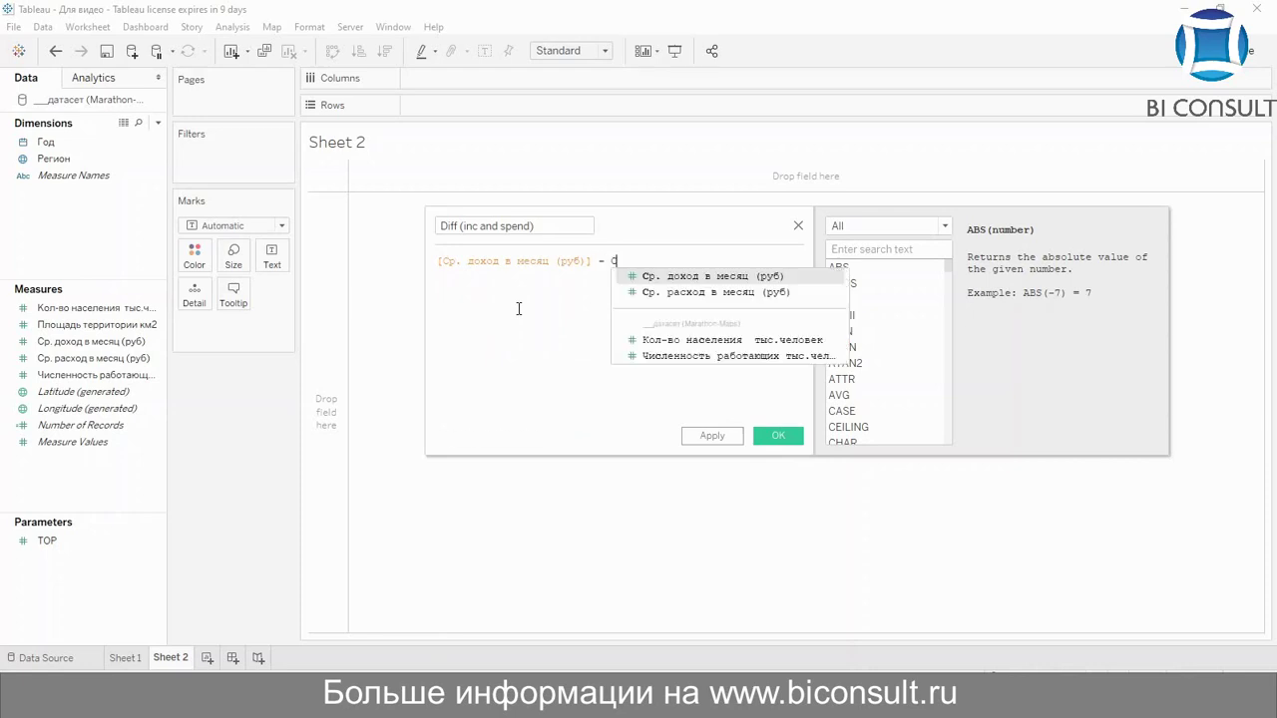
key(Down)
key(Return)
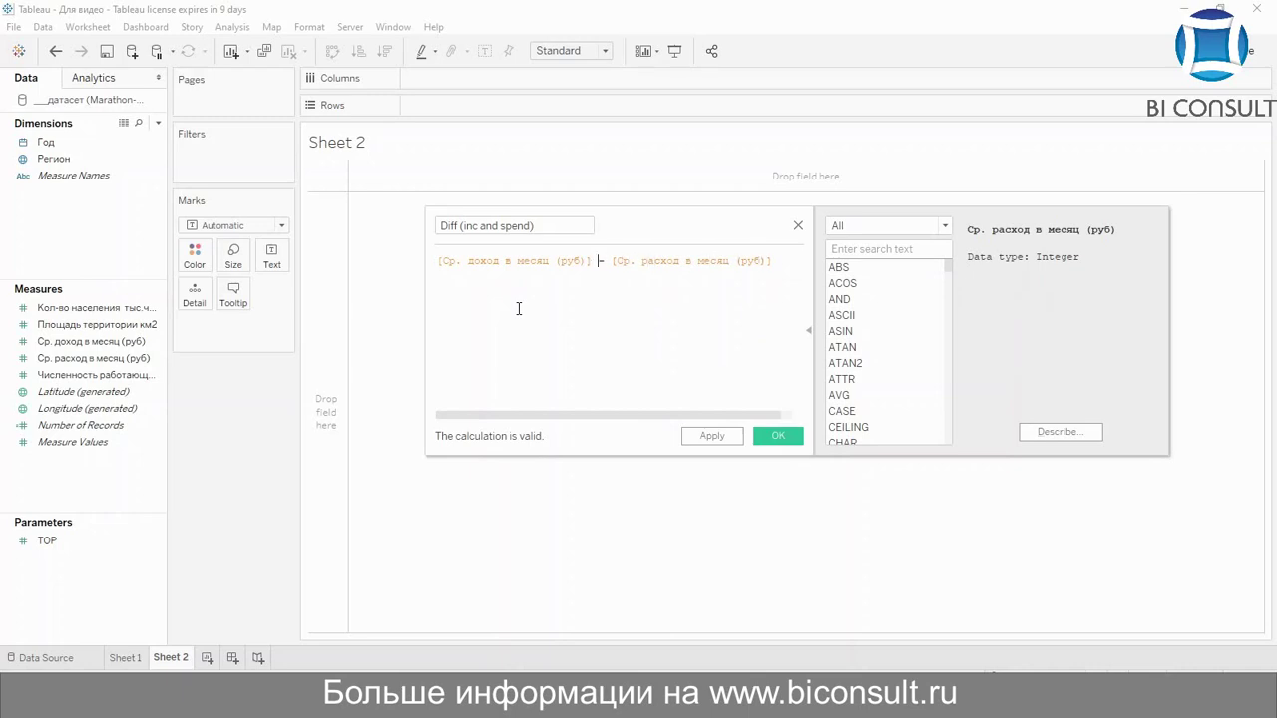
Enclose the income-minus-spending subtraction in the formula in parentheses.
key(ctrl+Left)
key(ctrl+Left)
key(ctrl+Left)
key(ctrl+Left)
text(()
key(ctrl+Right)
key(ctrl+Right)
key(ctrl+Right)
key(ctrl+Right)
key(ctrl+Right)
key(ctrl+Right)
key(ctrl+Right)
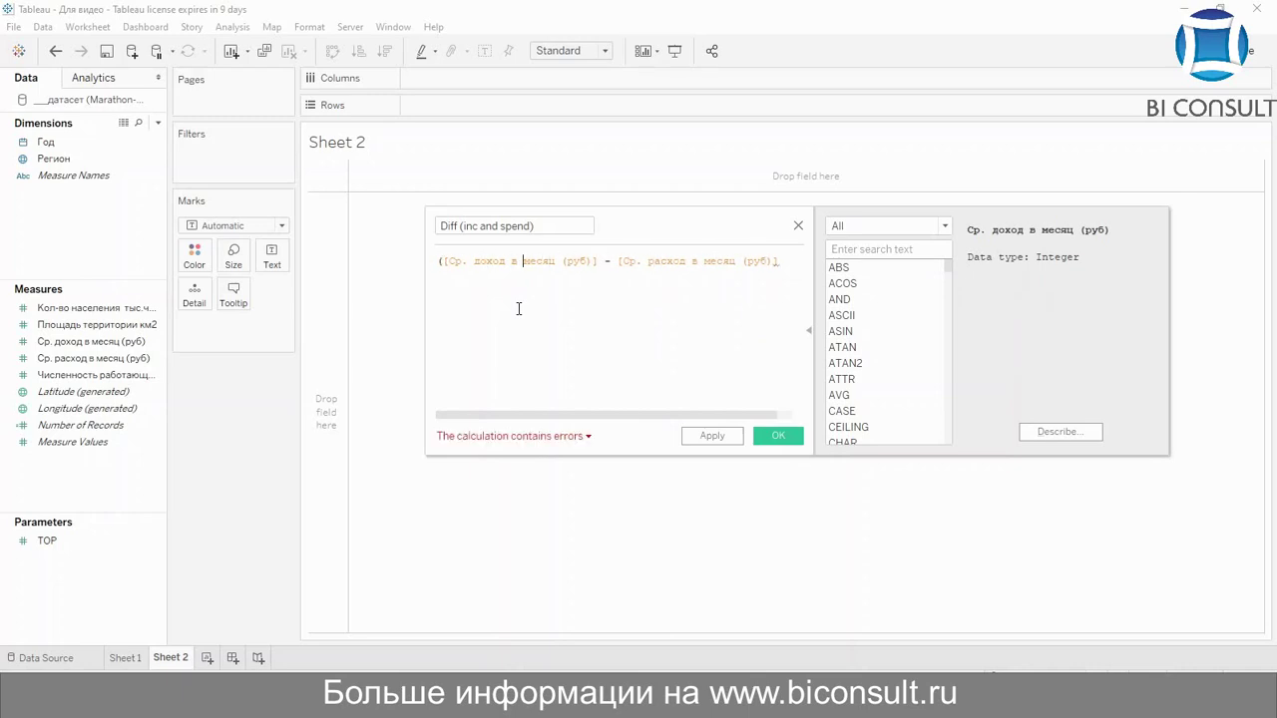
key(End)
text() )
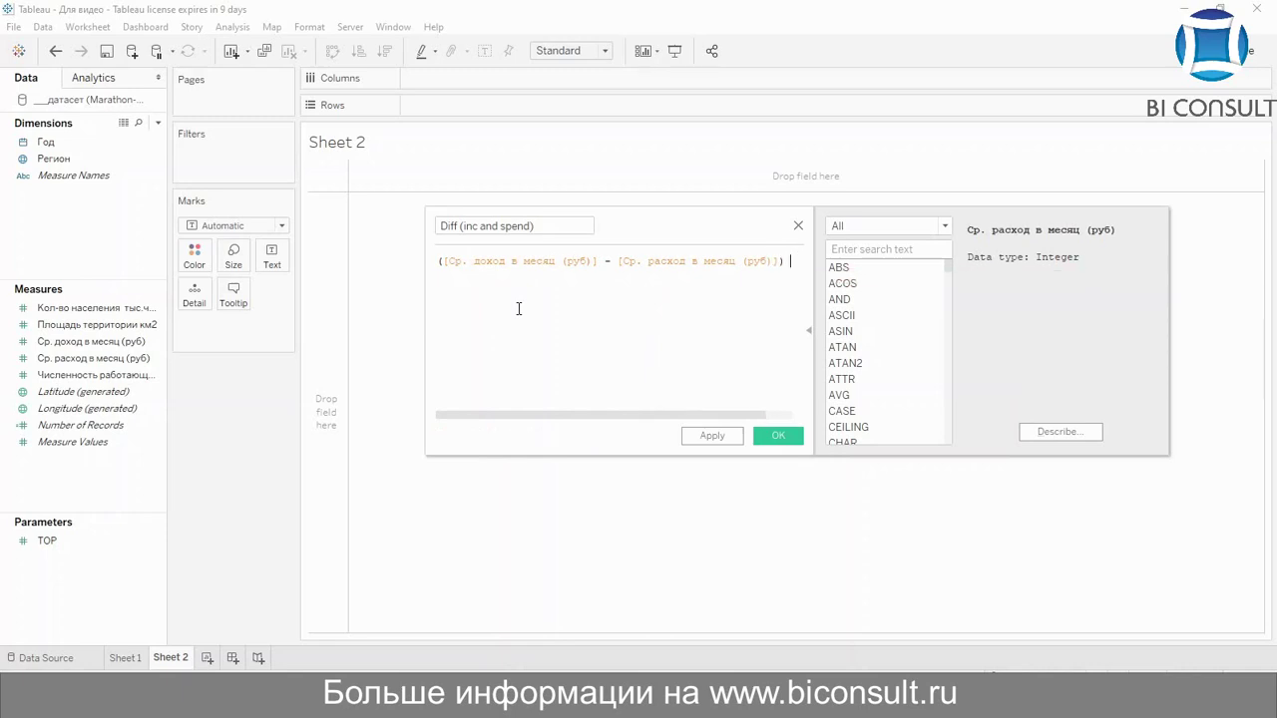
Divide the bracketed difference by [Ср. доход в месяц (руб)], multiply by 100, and save the calculated field.
text(/ )
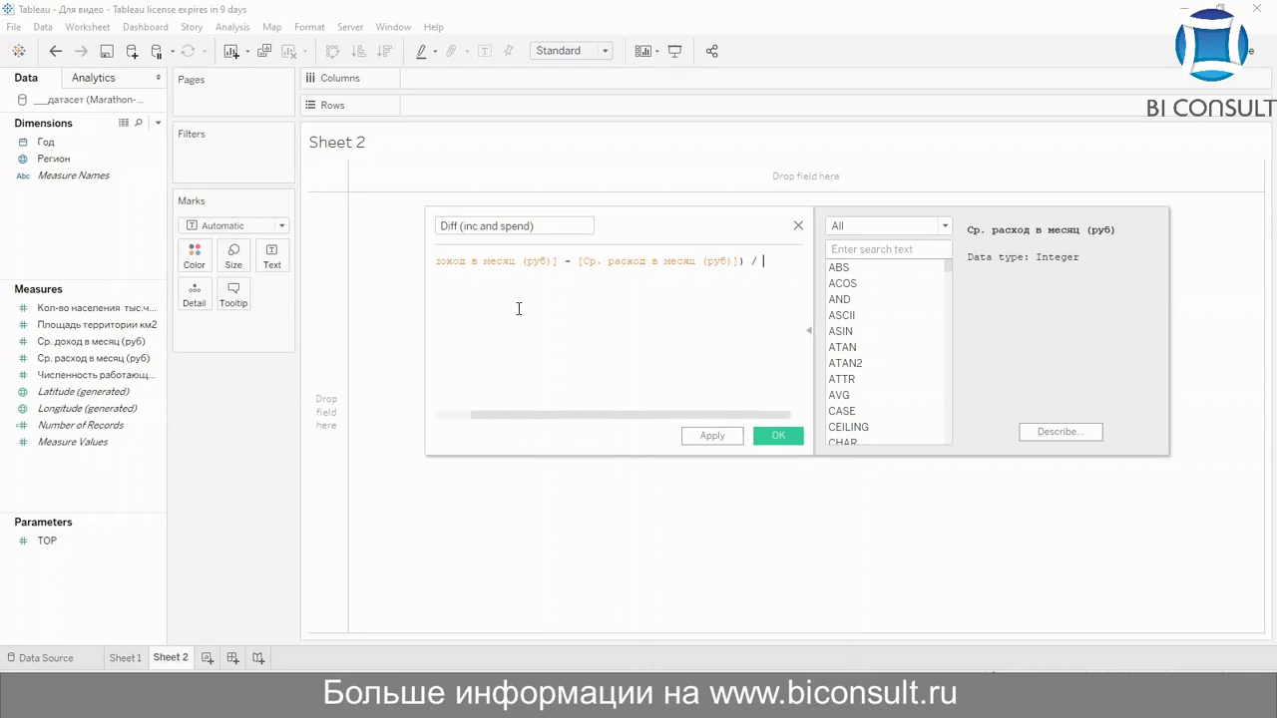
text(с)
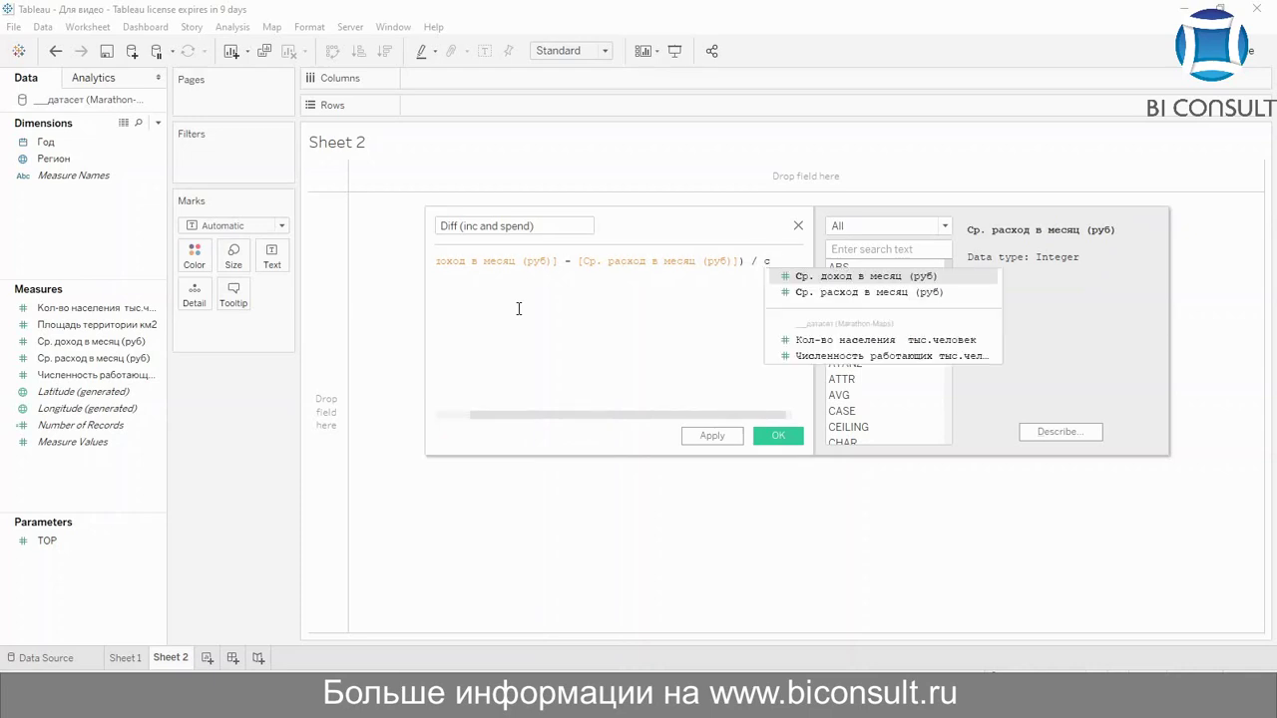
key(Return)
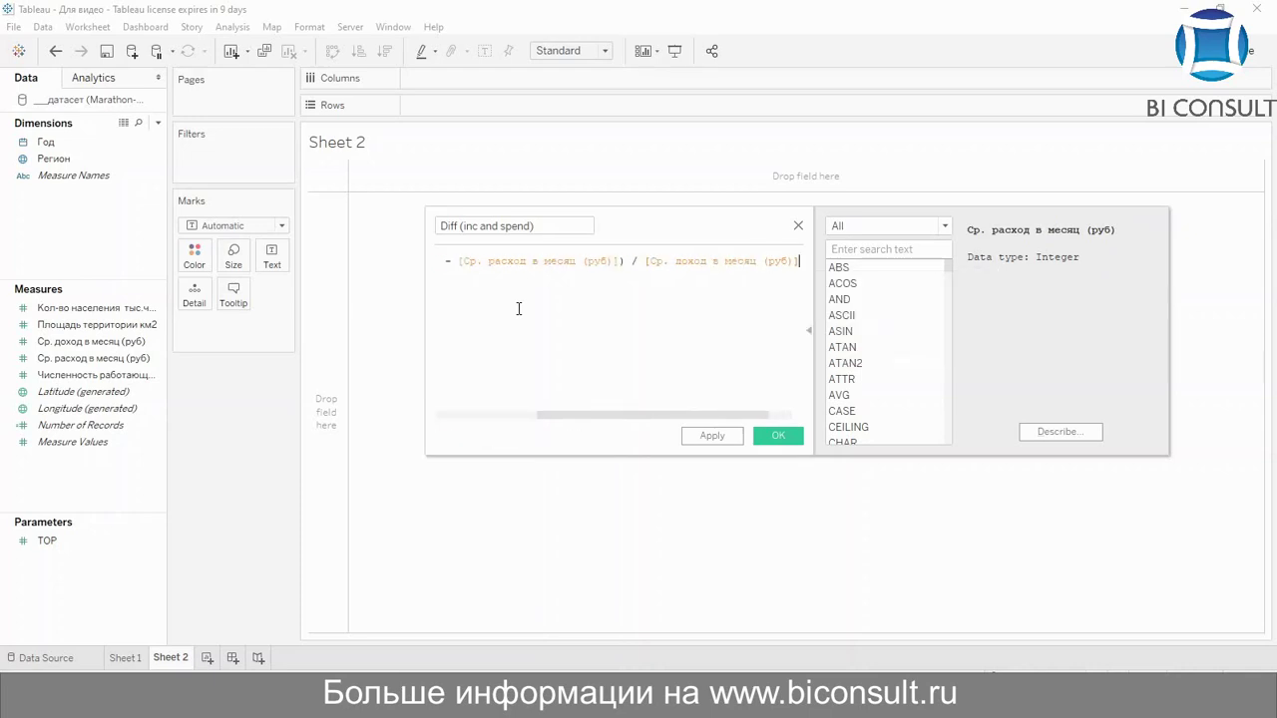
text(*)
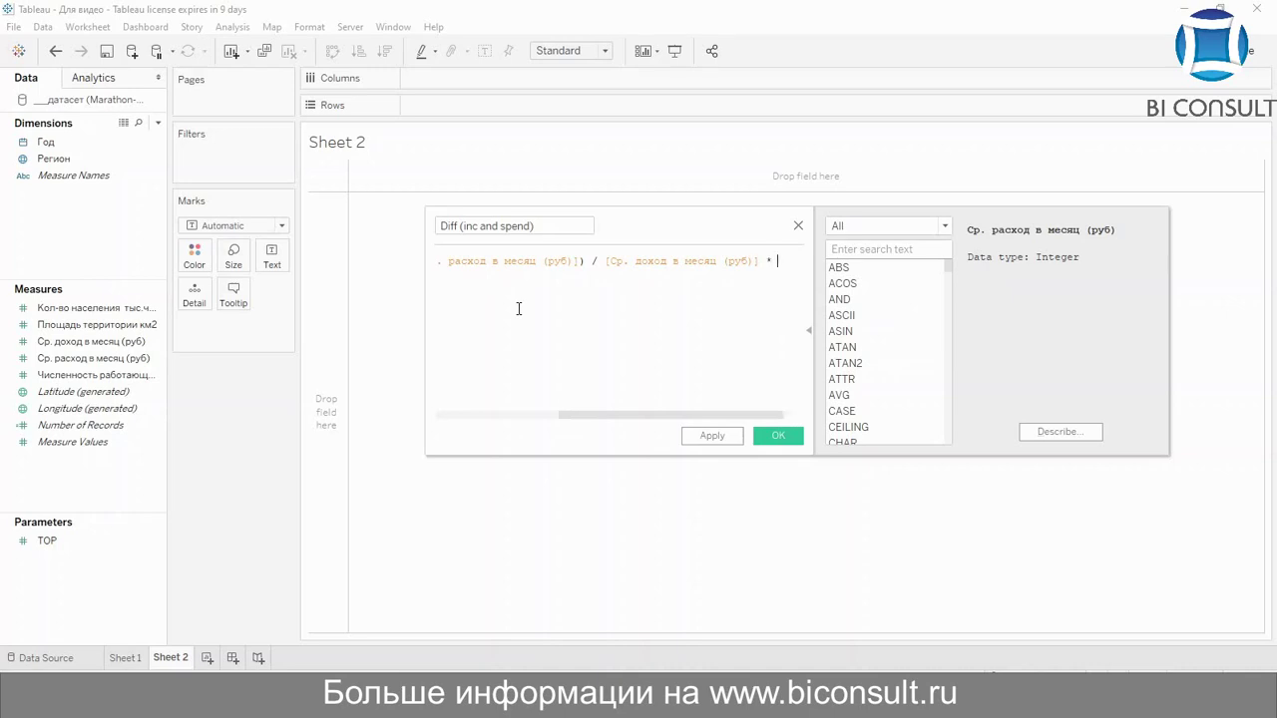
text( 100)
click(778, 437)
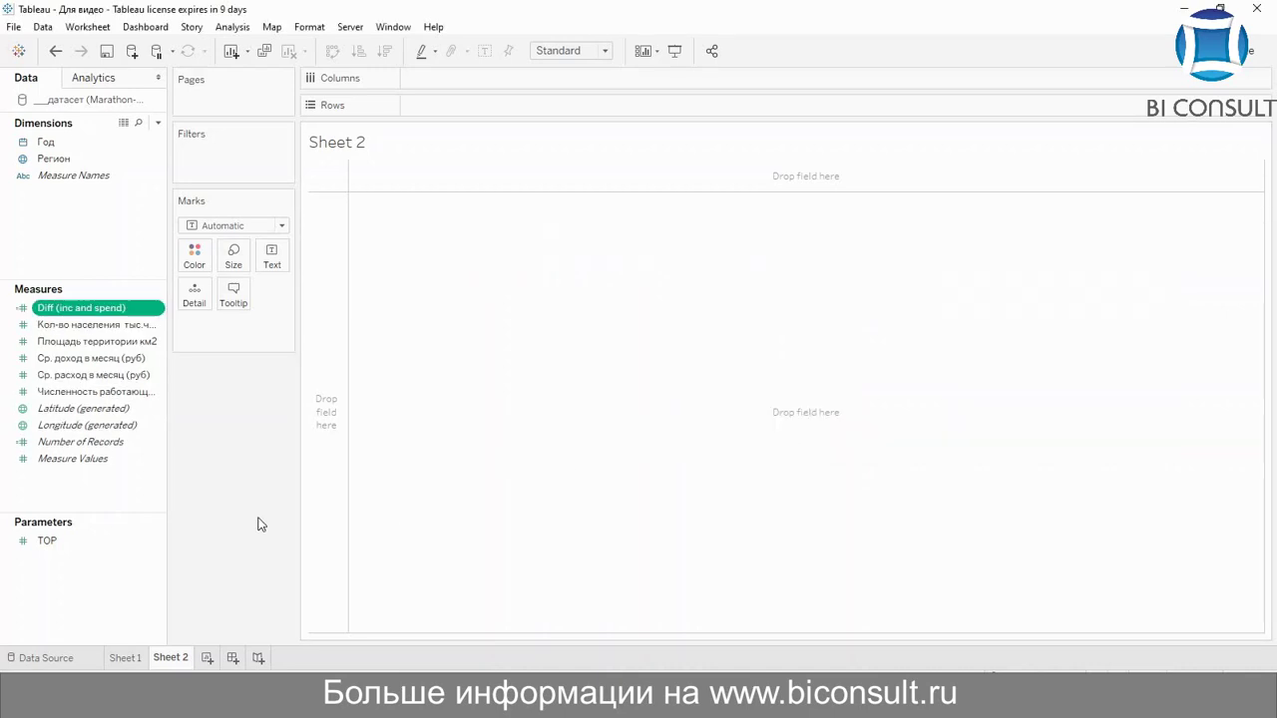
Delete the TOP parameter.
right_click(75, 550)
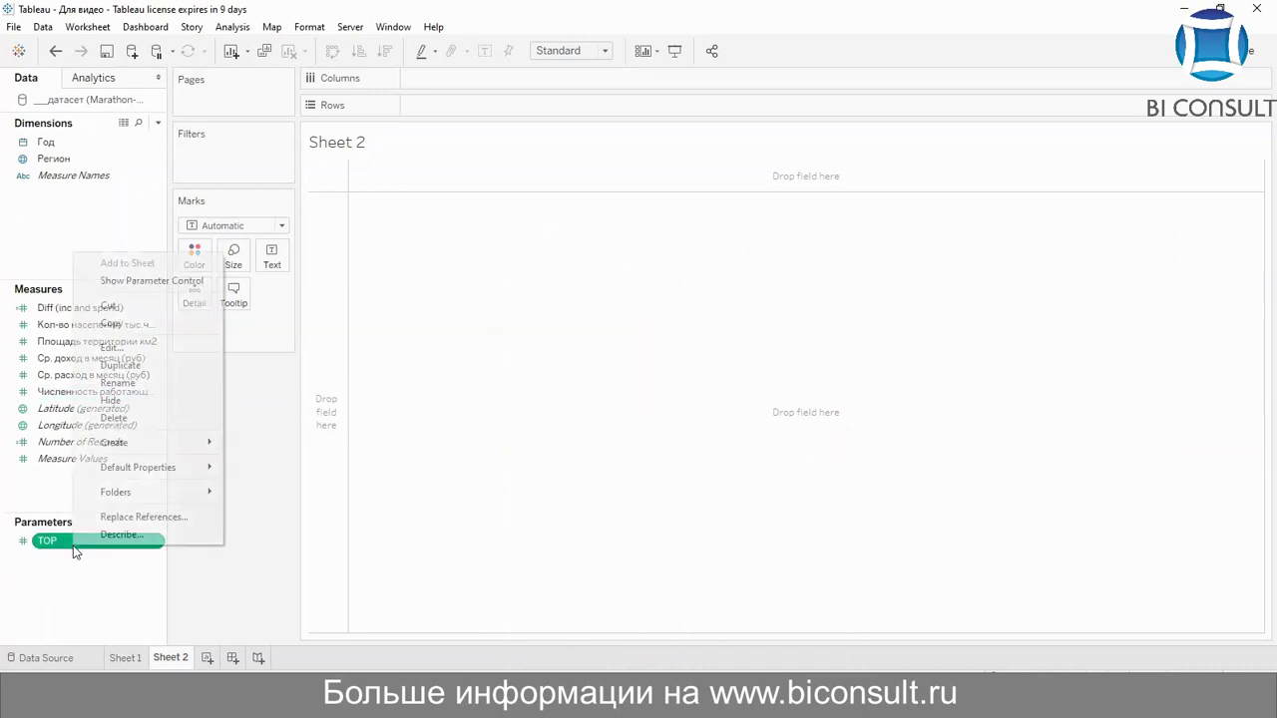
click(155, 427)
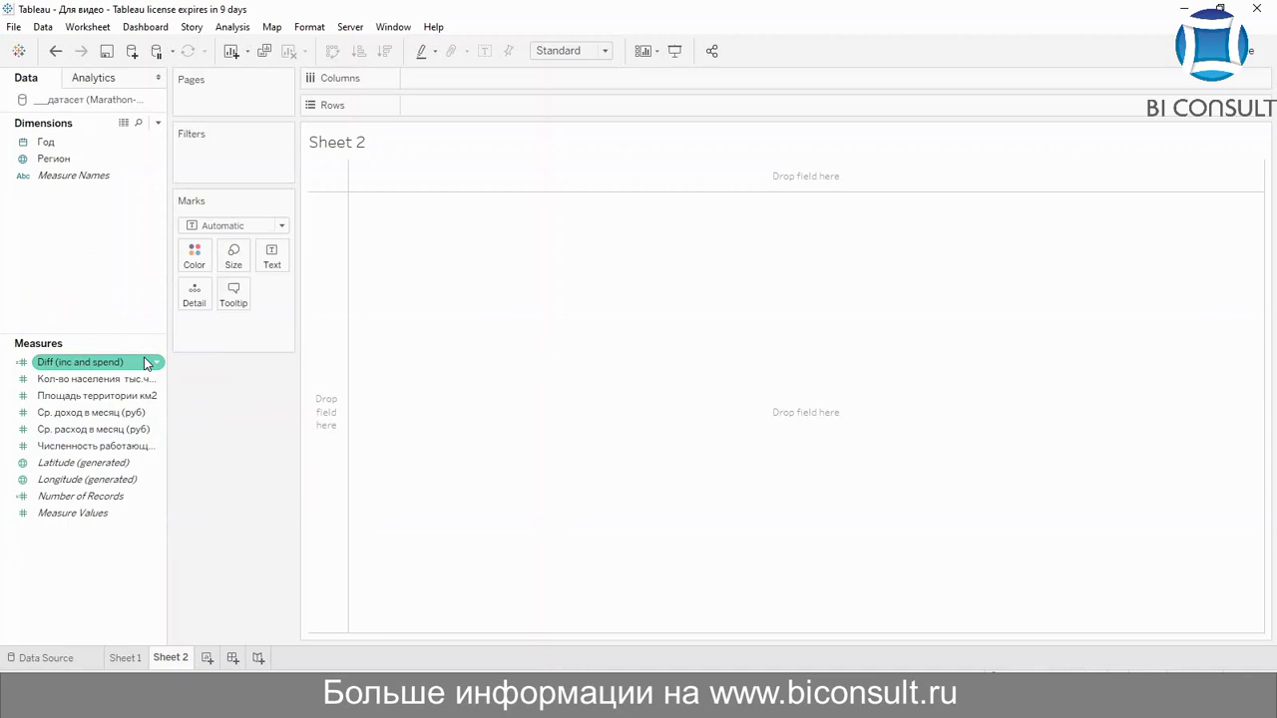
Set the default number format of Diff (inc and spend) to Percentage with 2 decimal places.
right_click(146, 363)
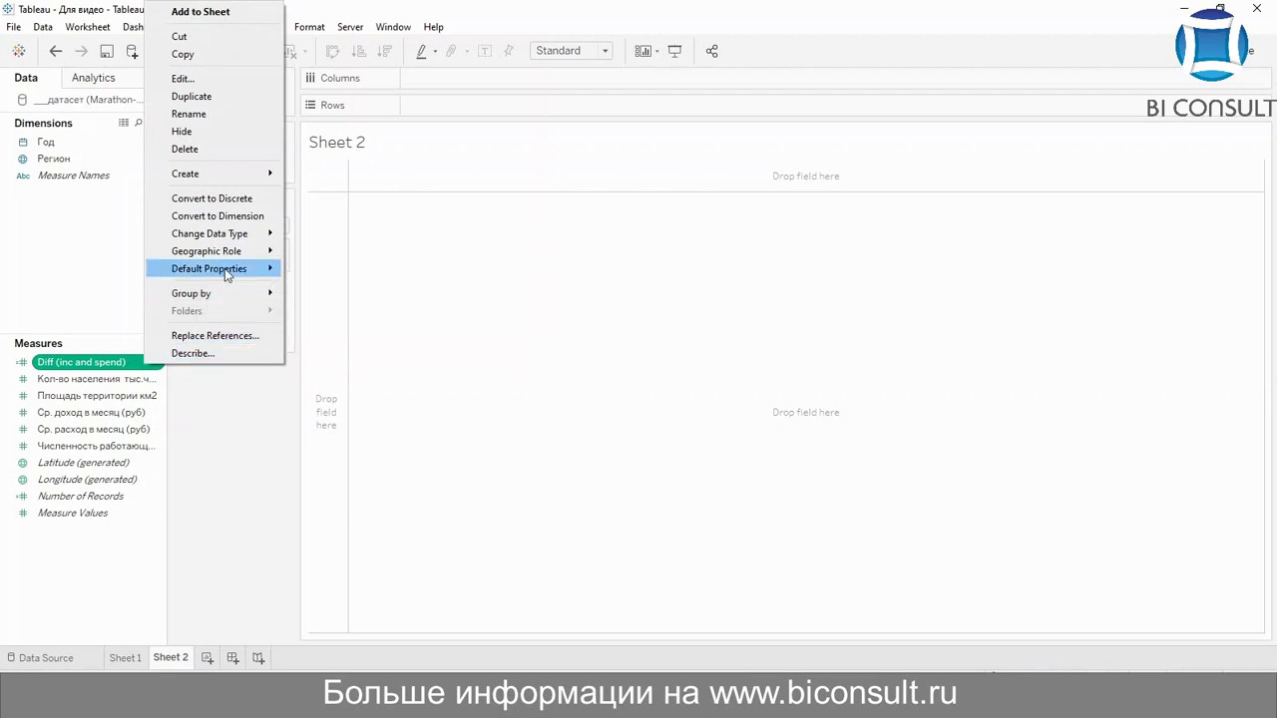
mouse_move(224, 268)
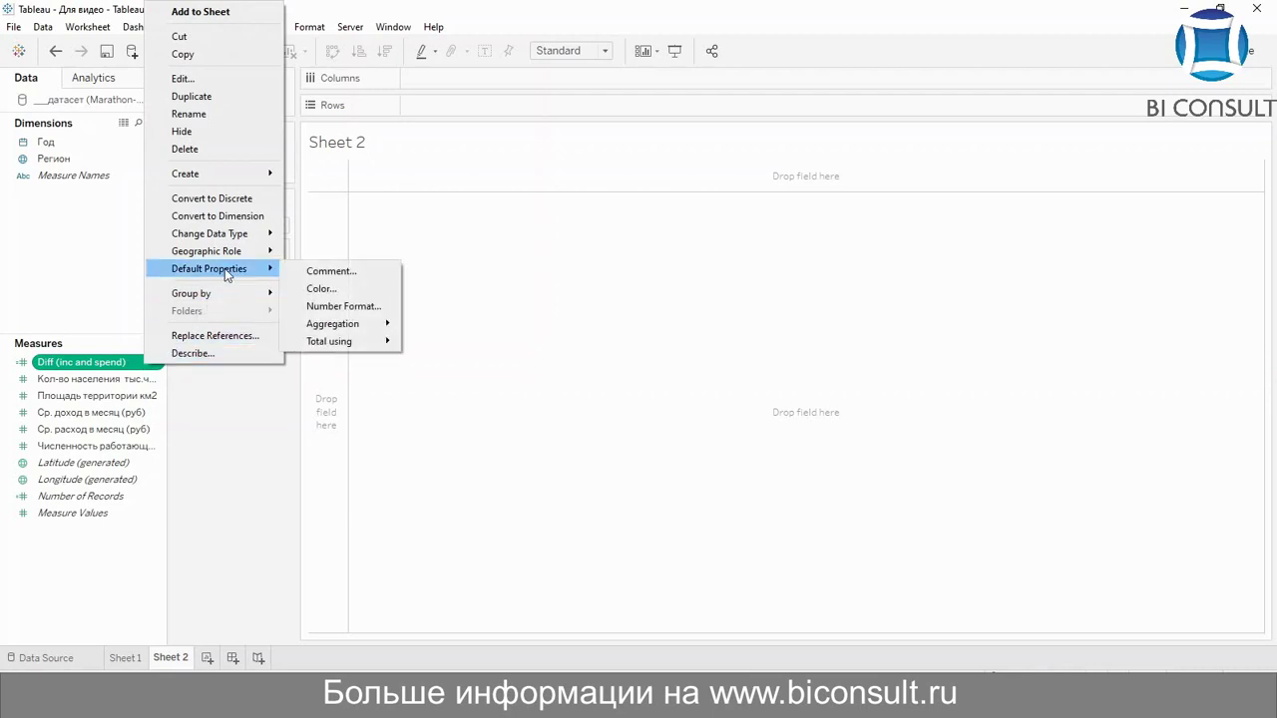
click(335, 306)
click(517, 319)
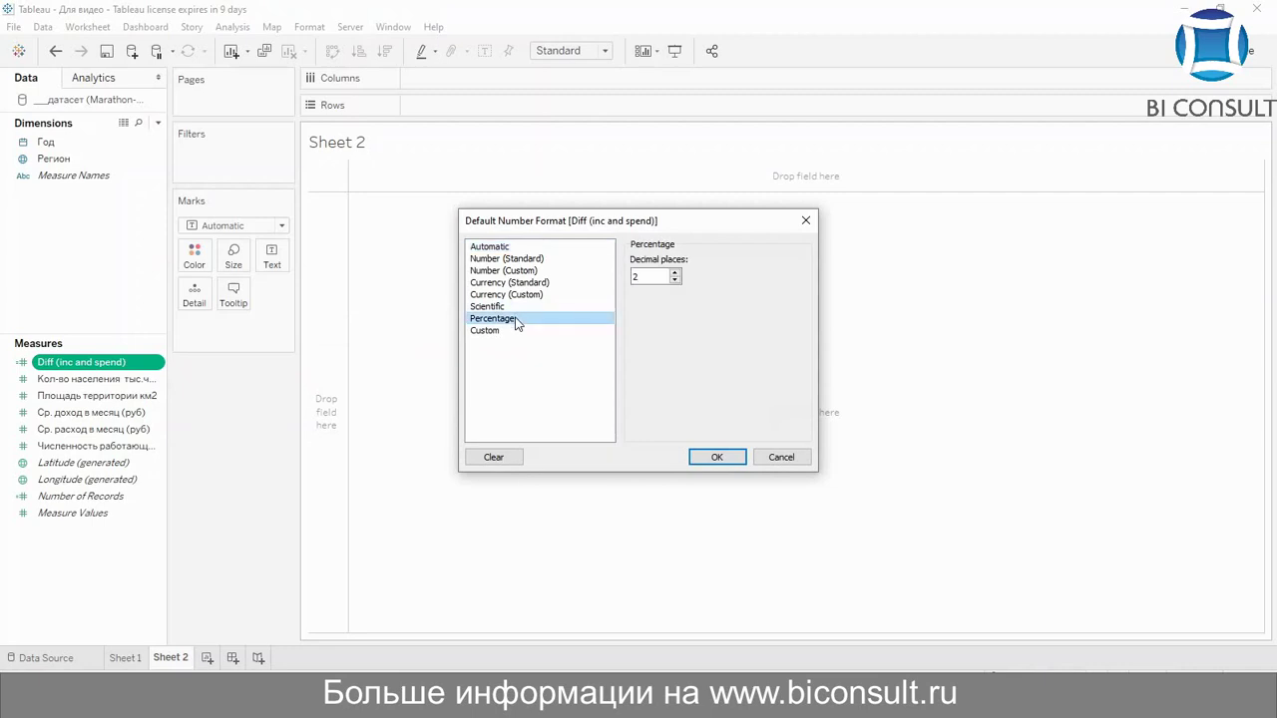
click(716, 458)
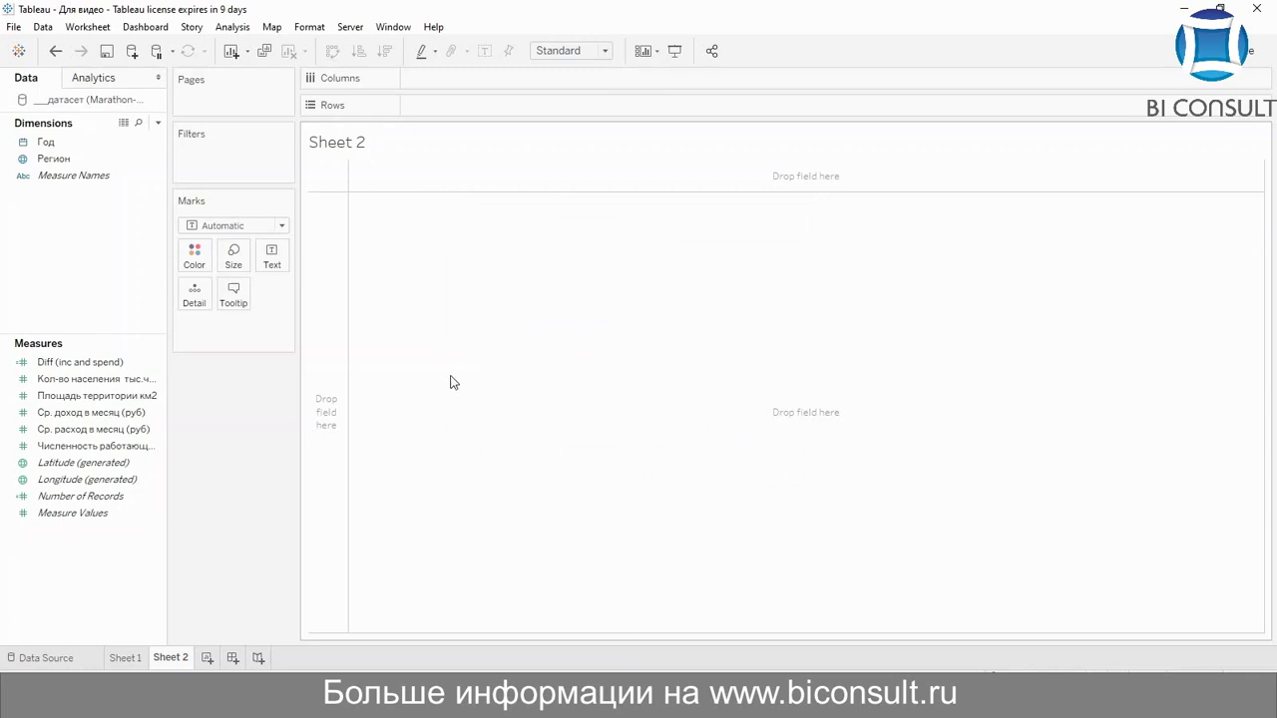
Create a map on Sheet 2 from Latitude (generated) and Longitude (generated), and color it by Diff (inc and spend).
double_click(78, 464)
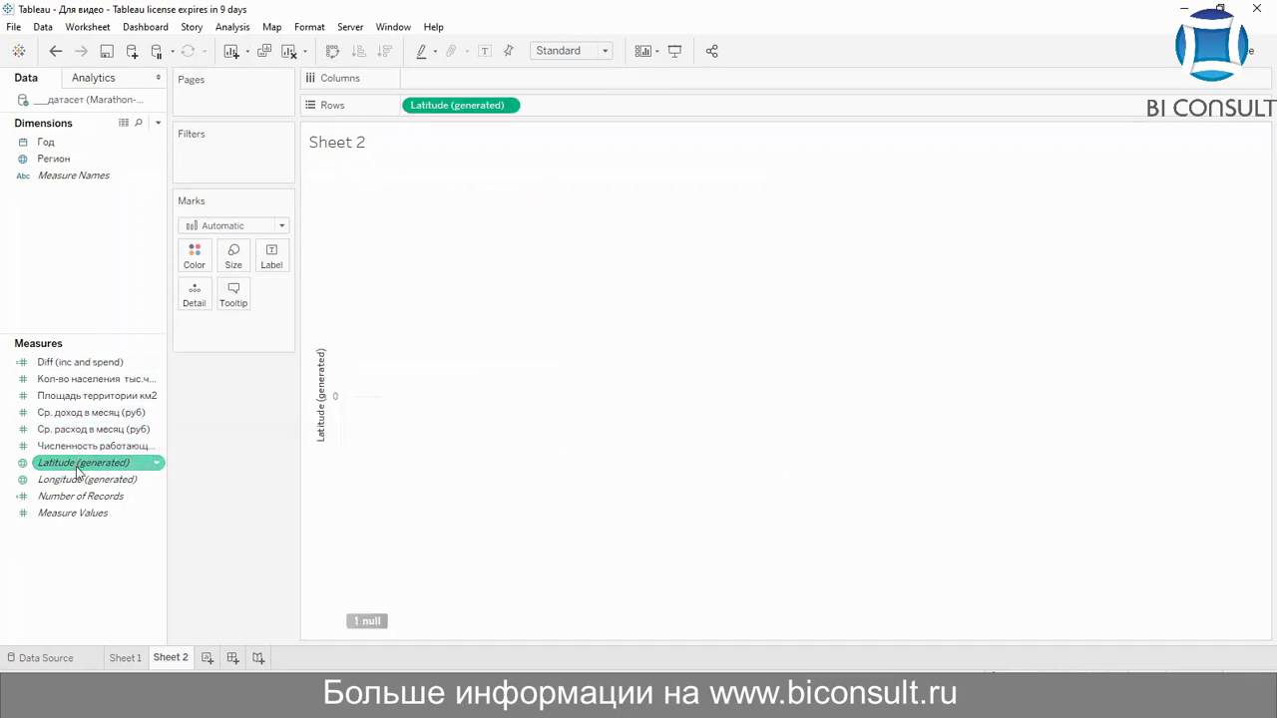
double_click(77, 481)
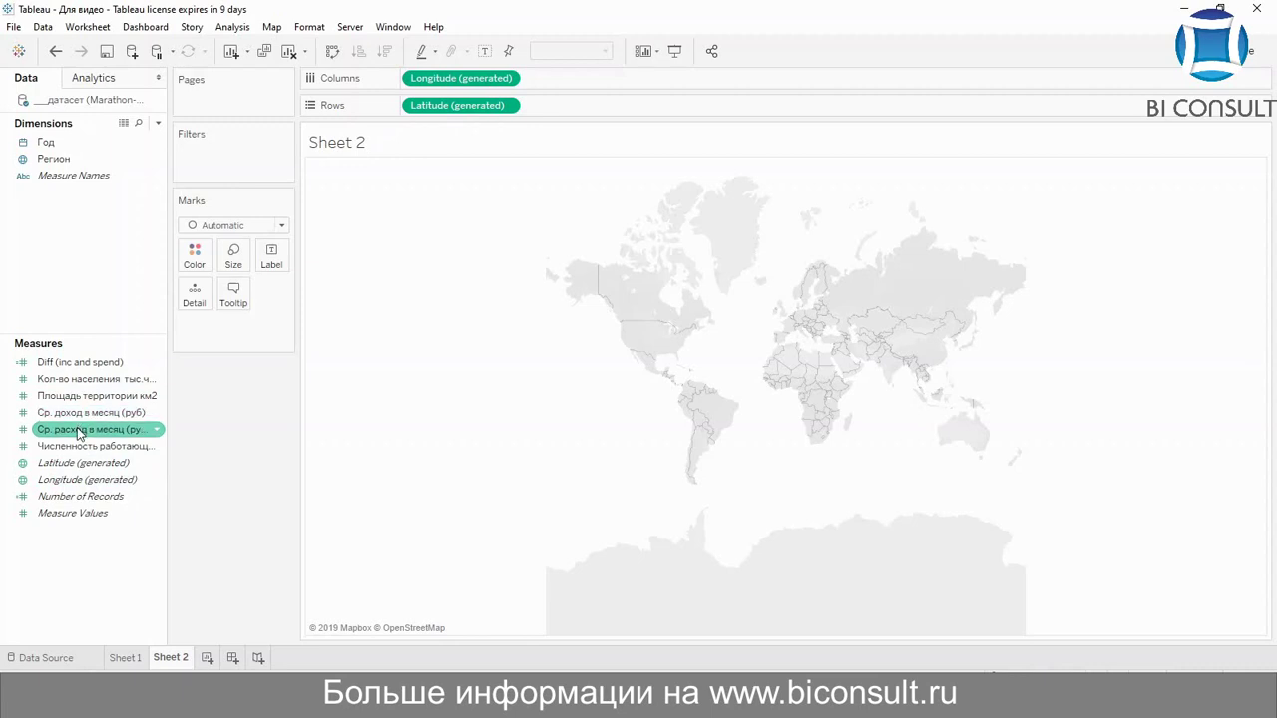
drag(108, 361, 183, 263)
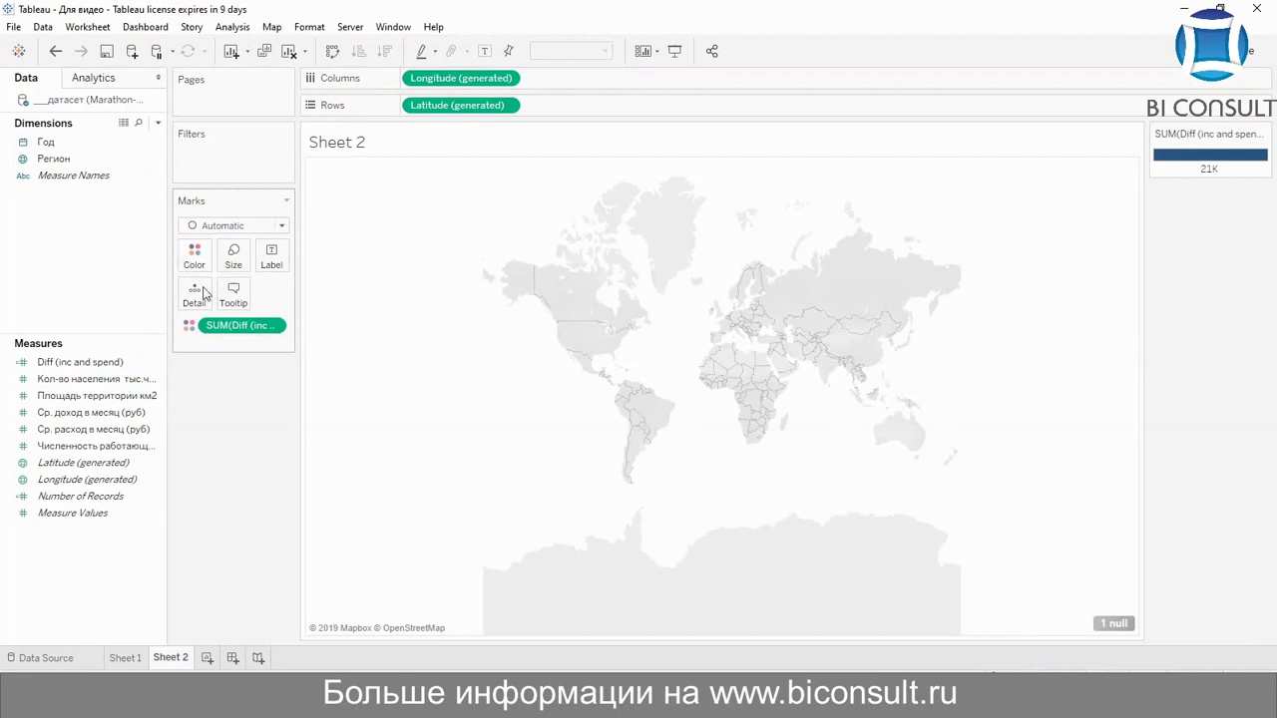
Change the aggregation of the Diff (inc and spend) color field to Minimum.
click(273, 326)
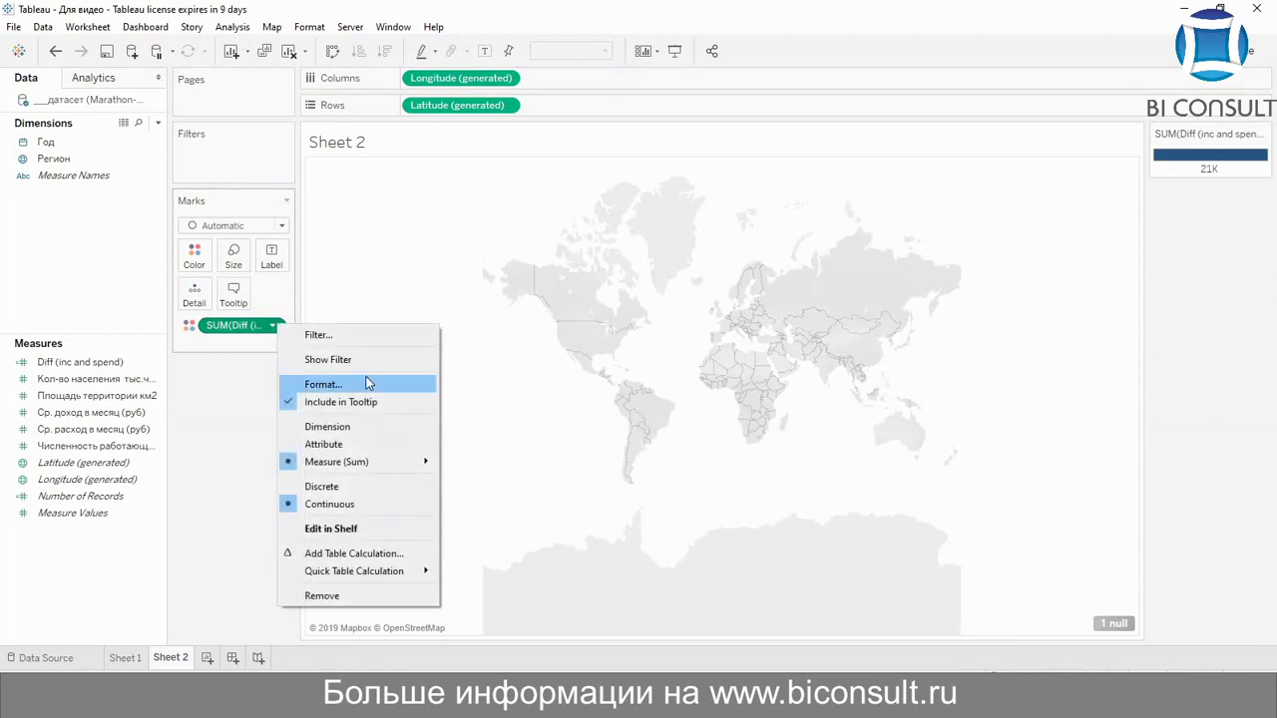
mouse_move(363, 465)
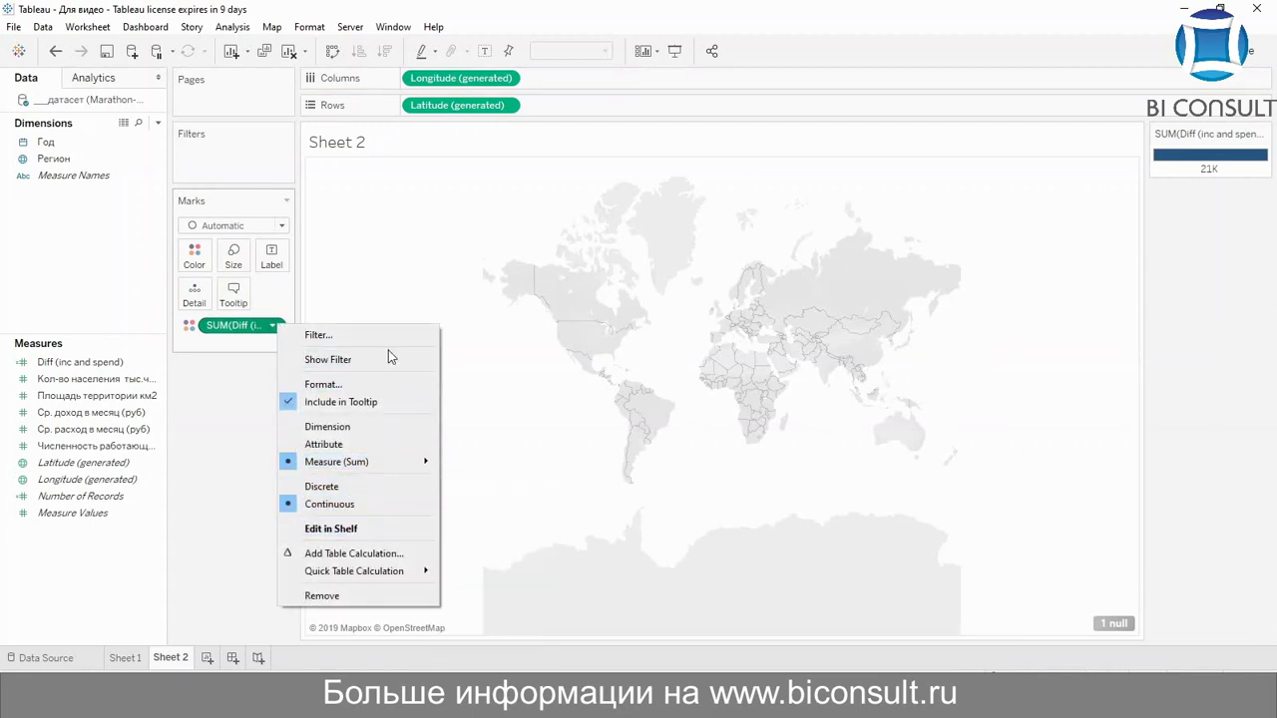
click(106, 358)
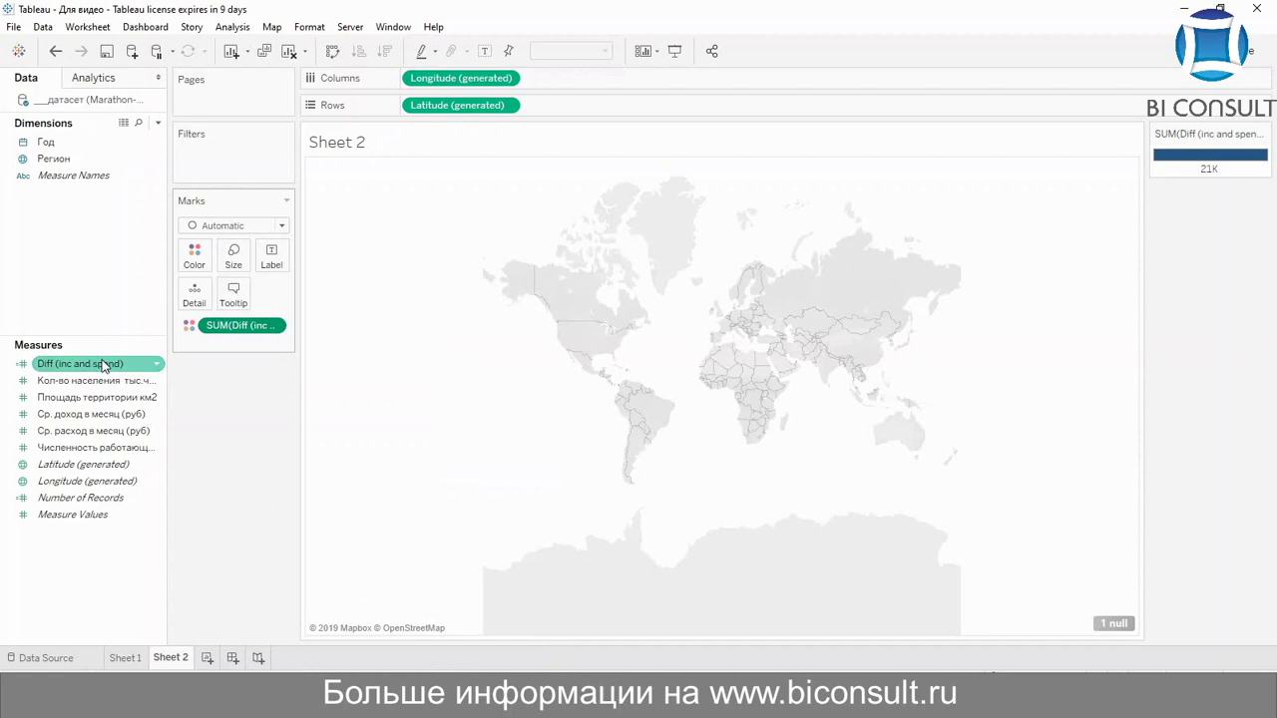
click(273, 329)
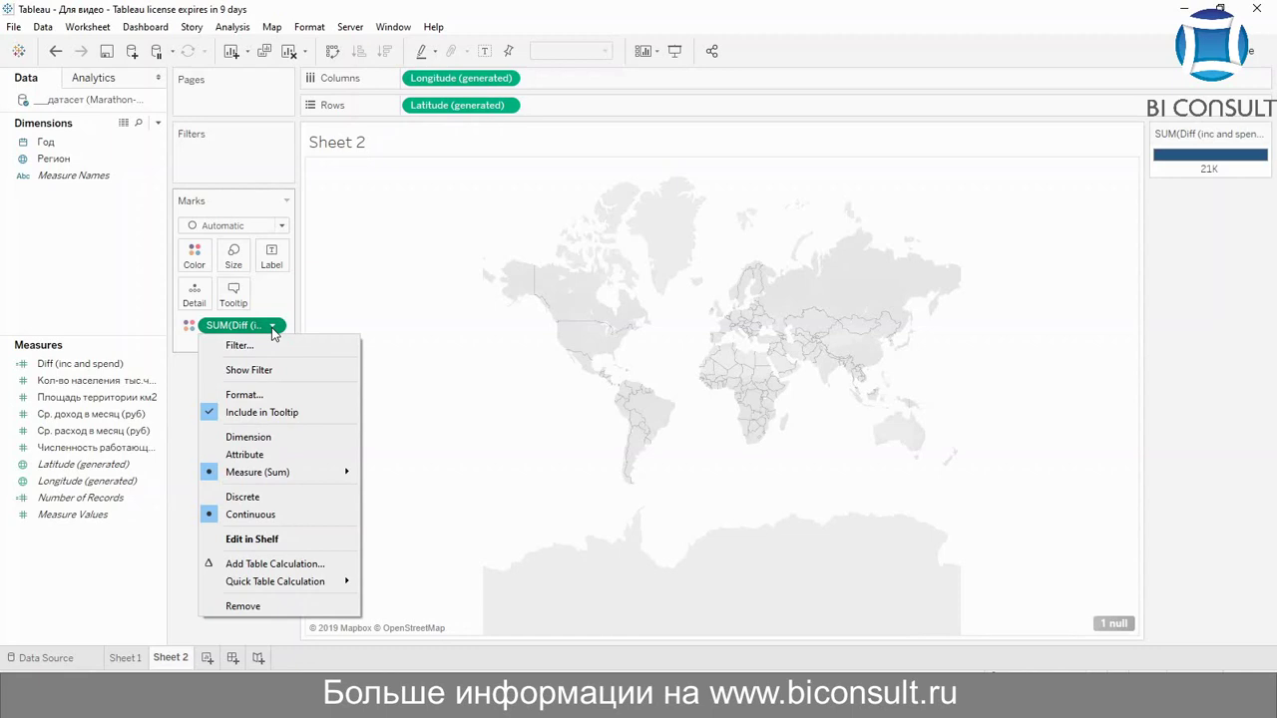
click(273, 327)
click(272, 327)
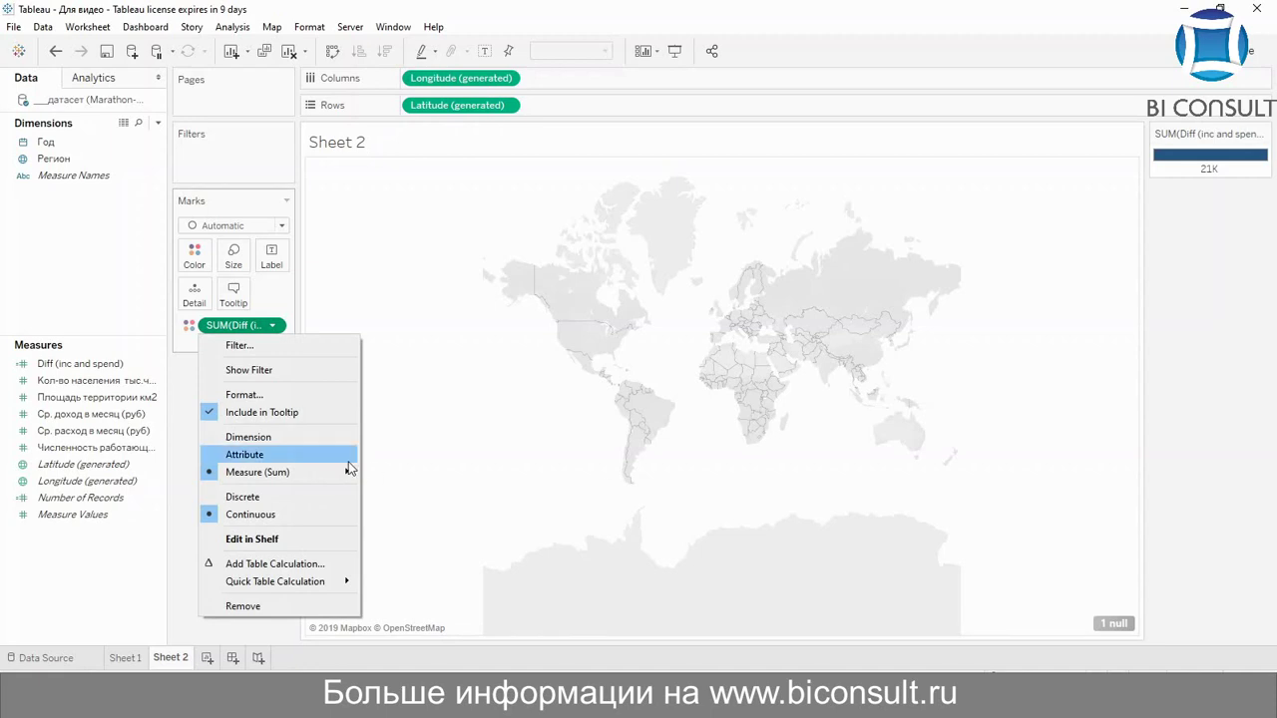
mouse_move(350, 470)
click(420, 576)
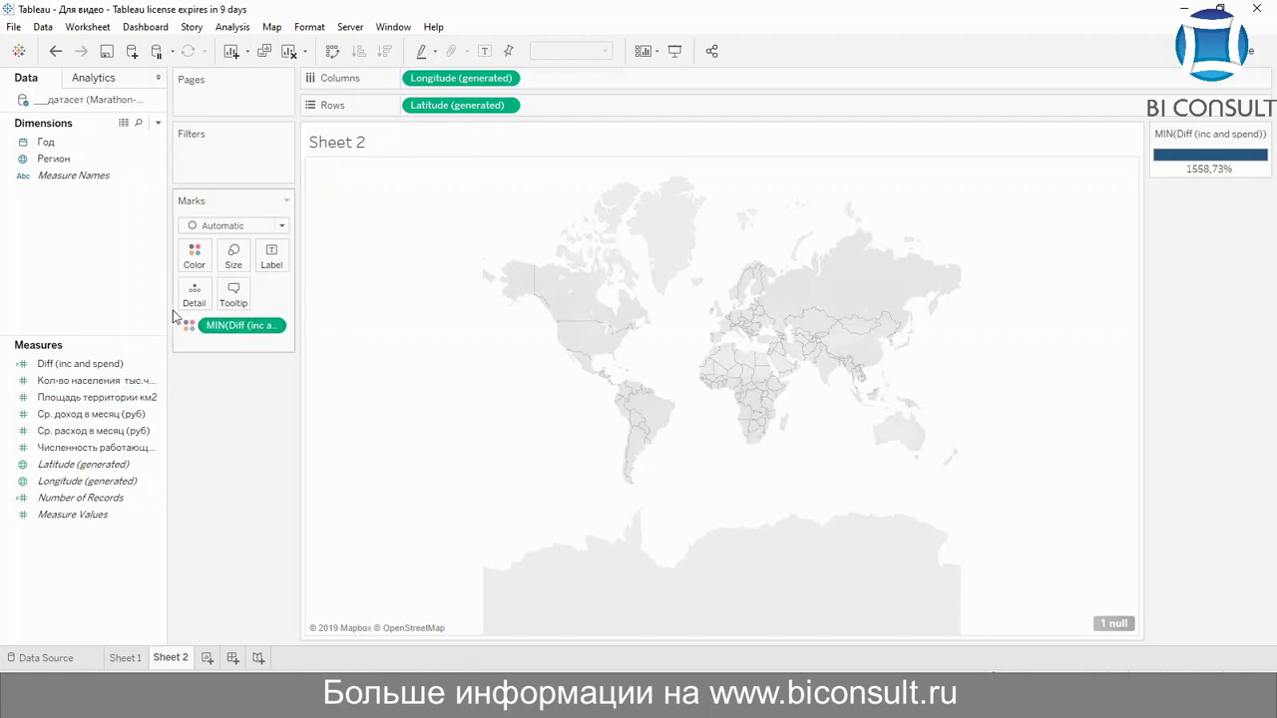
Add Регион to the map's detail level to split the marks by region.
drag(54, 164, 192, 292)
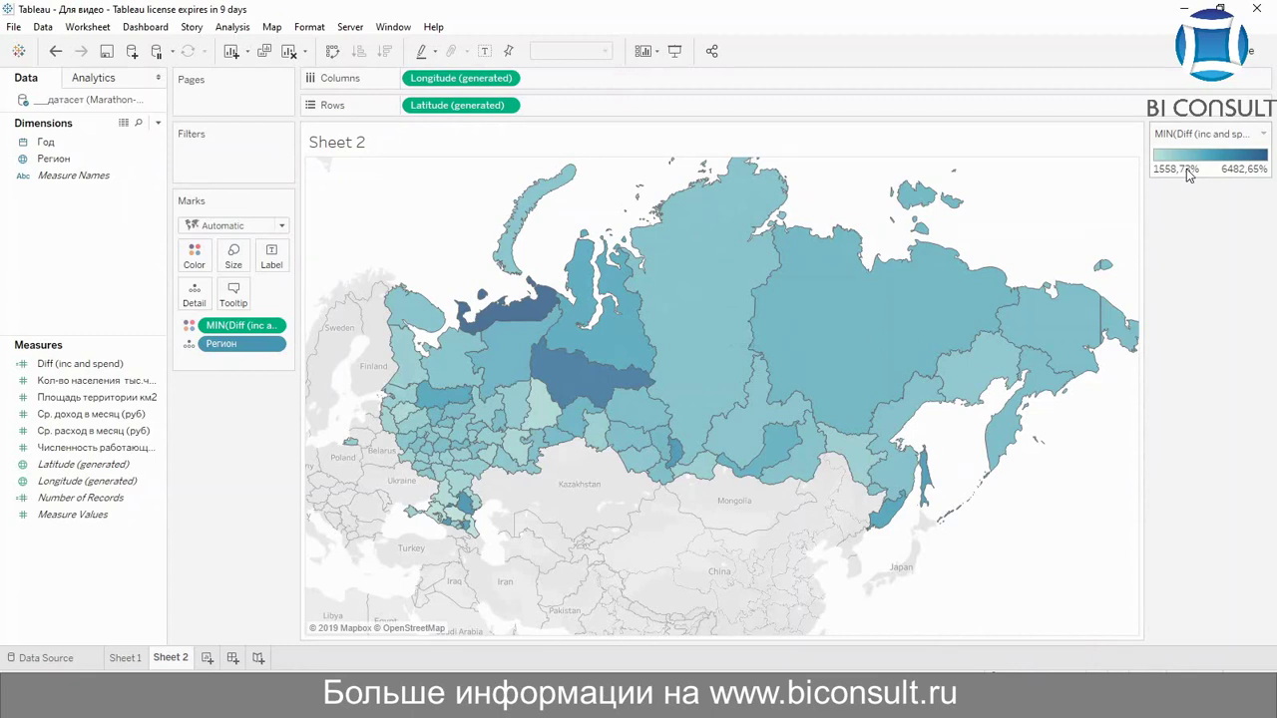
mouse_move(824, 330)
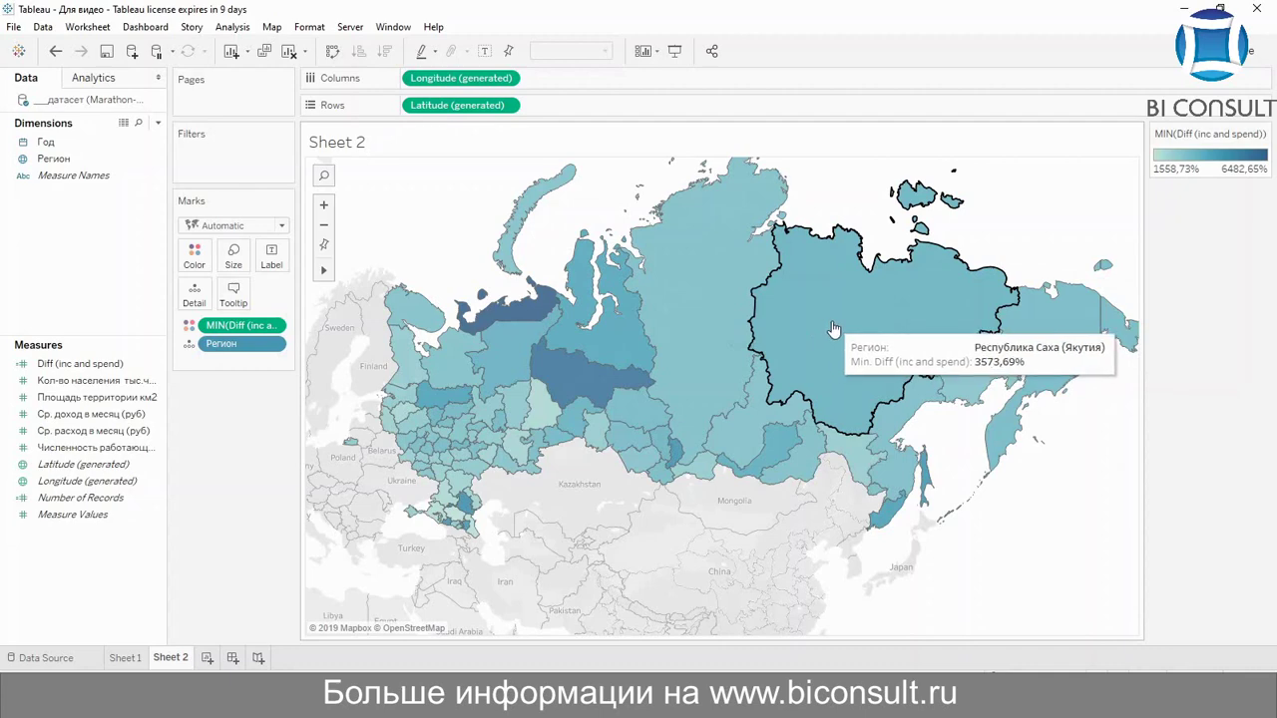
scroll(956, 278, up, 5)
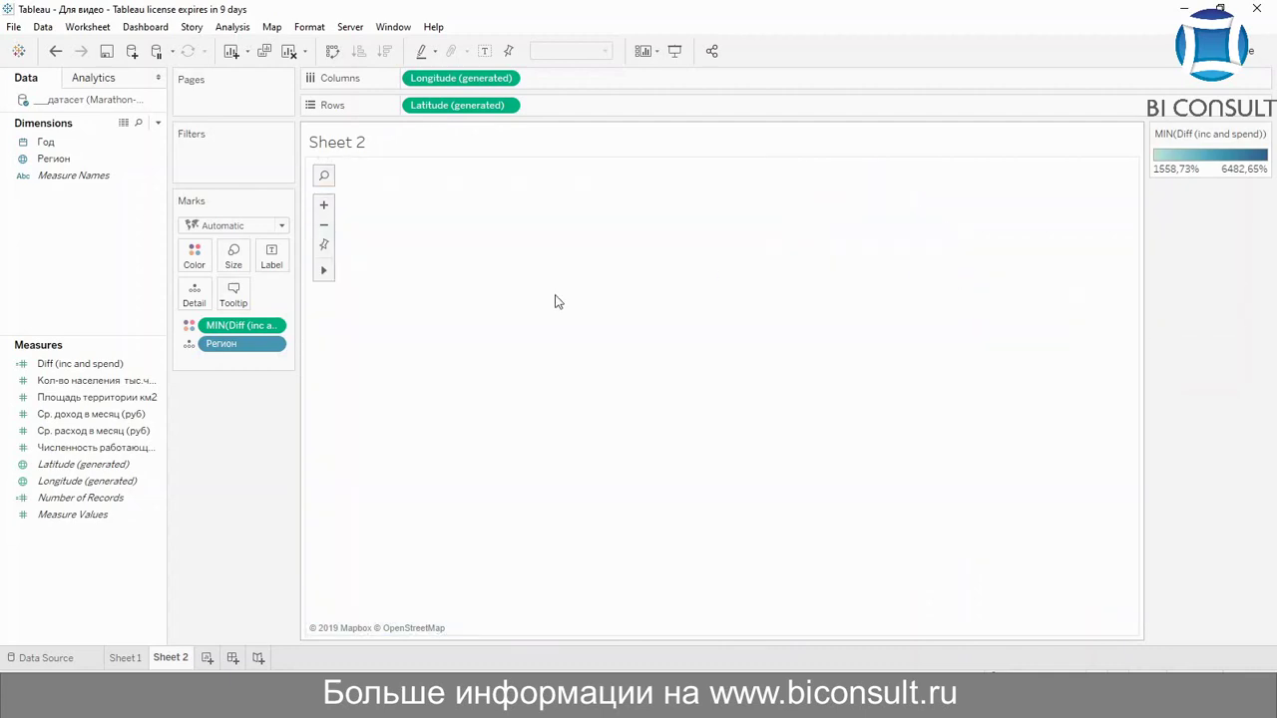
key(ctrl+z)
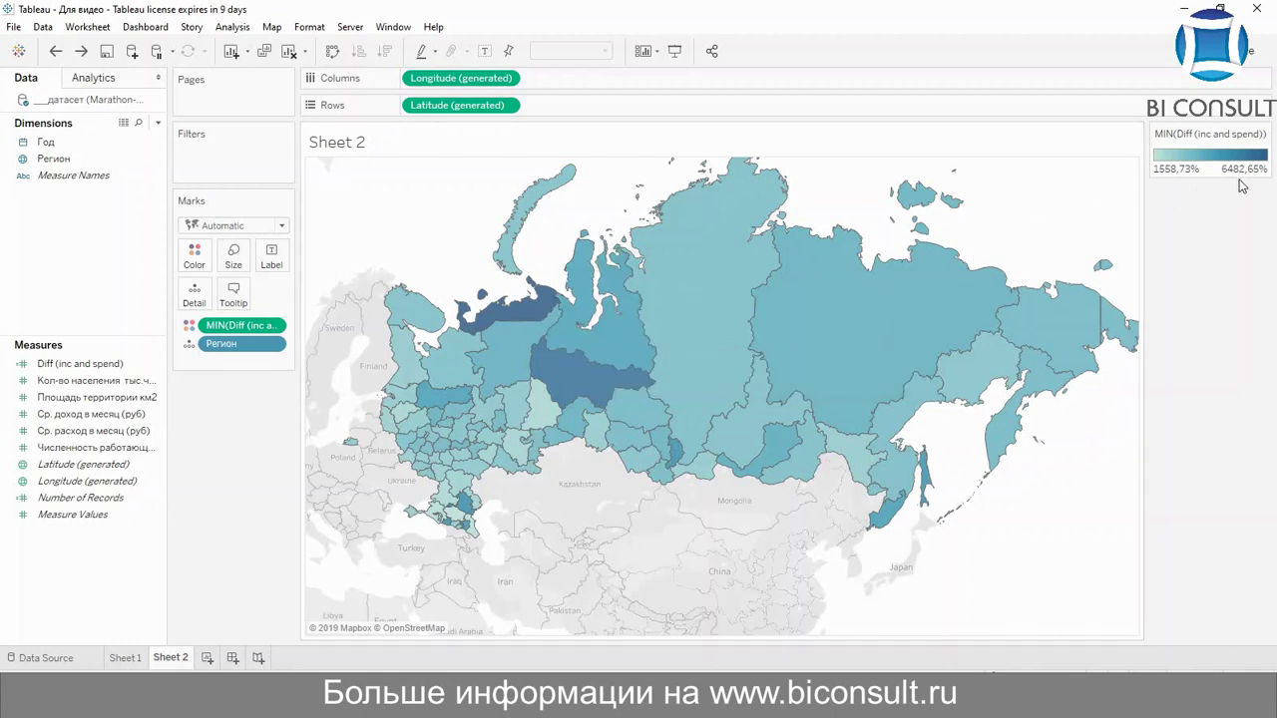
Remove the multiplication by 100 from the Diff (inc and spend) formula and save the calculated field.
right_click(122, 367)
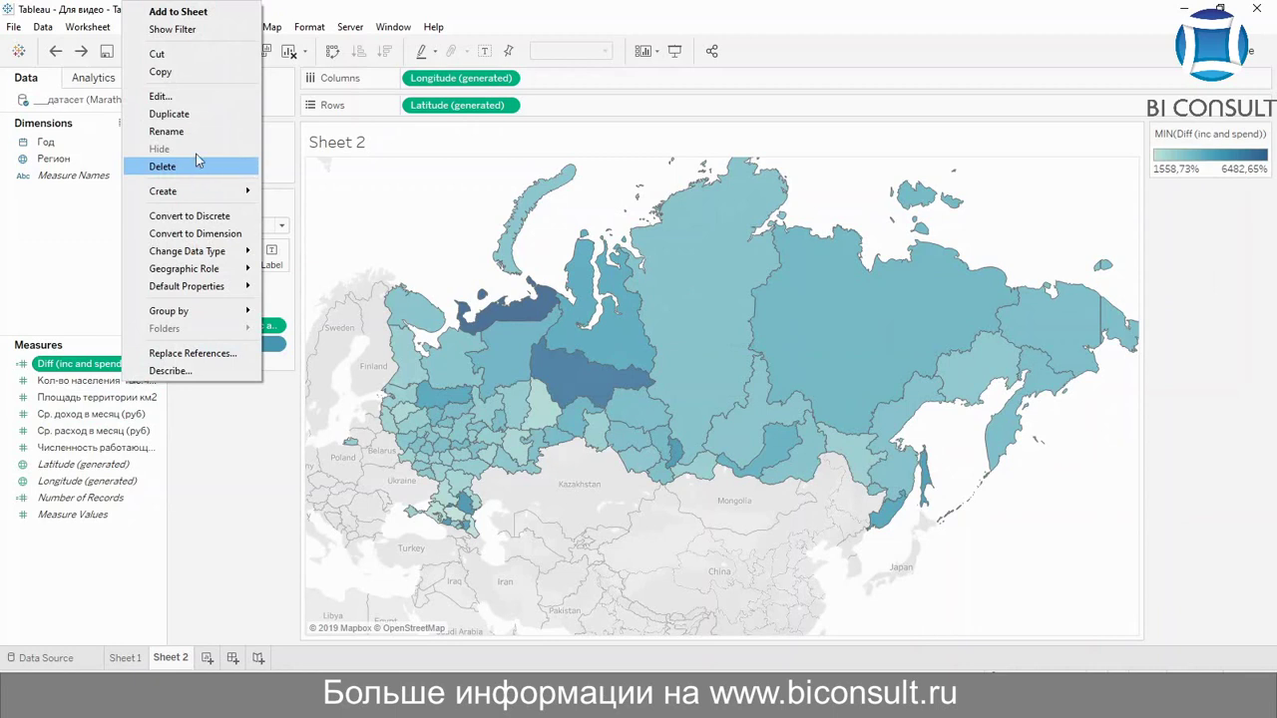
click(213, 97)
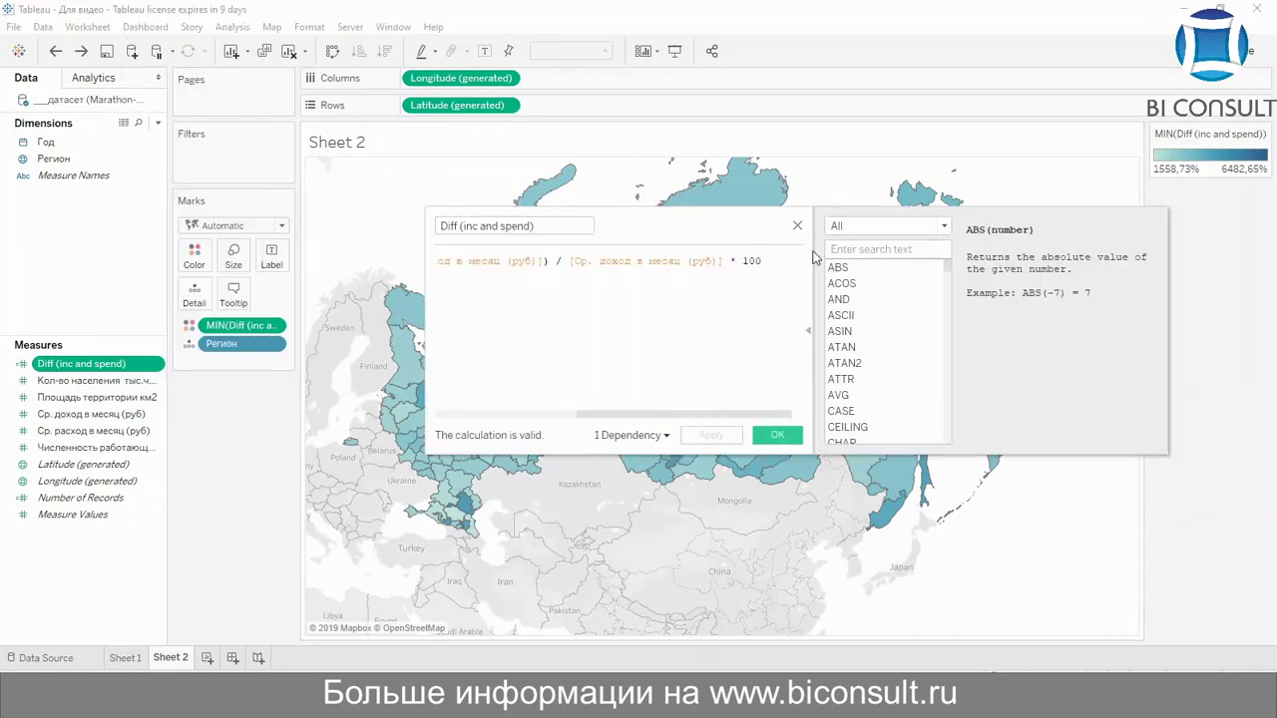
key(BackSpace)
key(BackSpace)
key(BackSpace)
key(BackSpace)
key(BackSpace)
key(BackSpace)
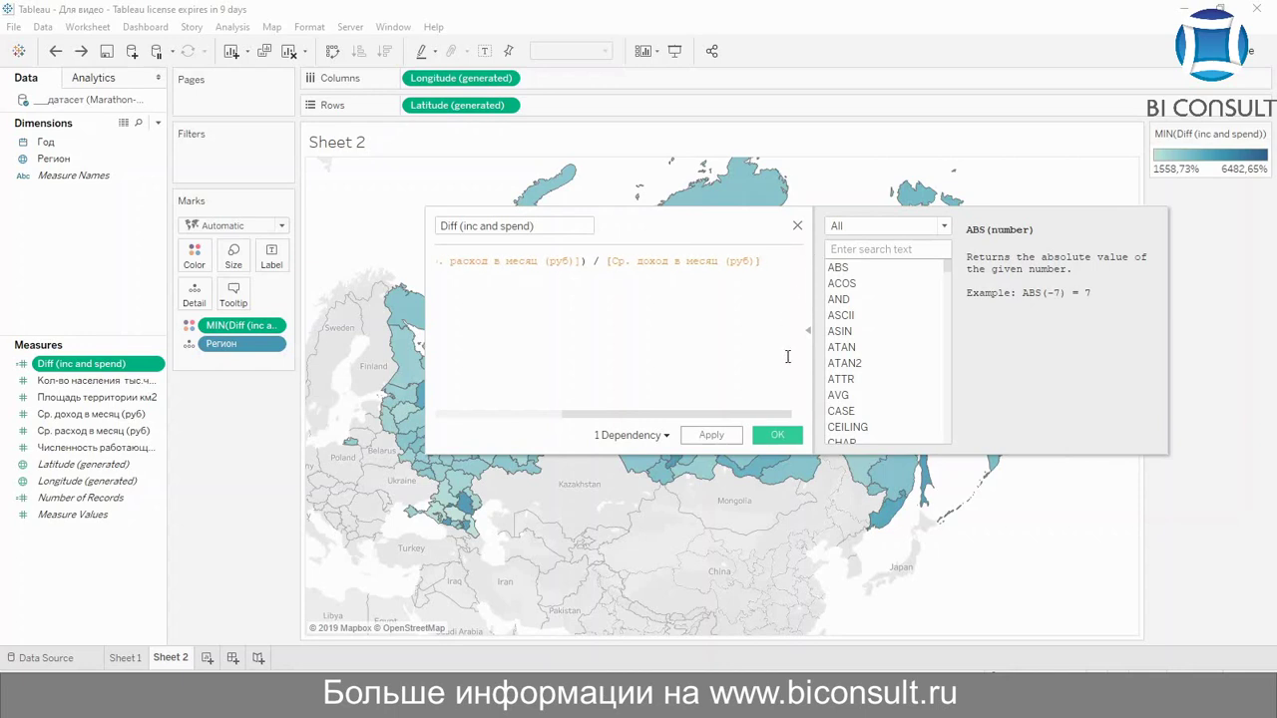
click(779, 436)
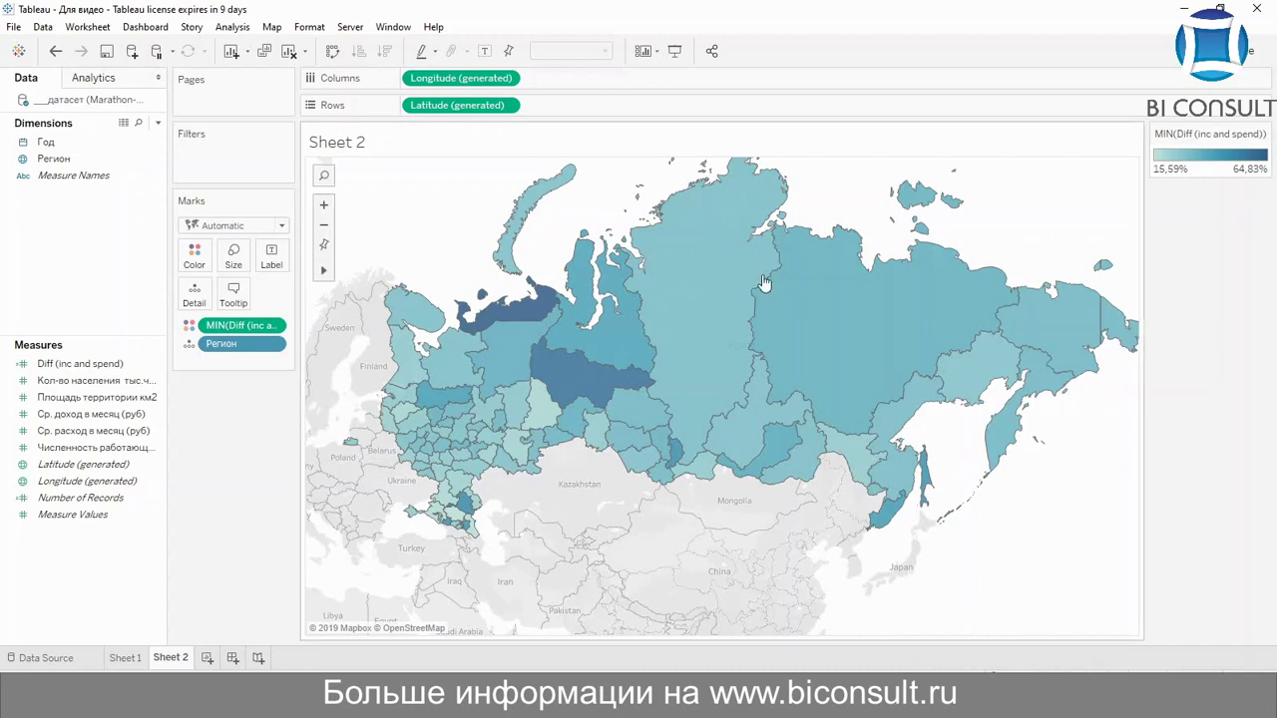
Add Ср. доход в месяц (руб) and Ср. расход в месяц (руб) to the map marks as detail.
click(124, 414)
drag(124, 413, 196, 295)
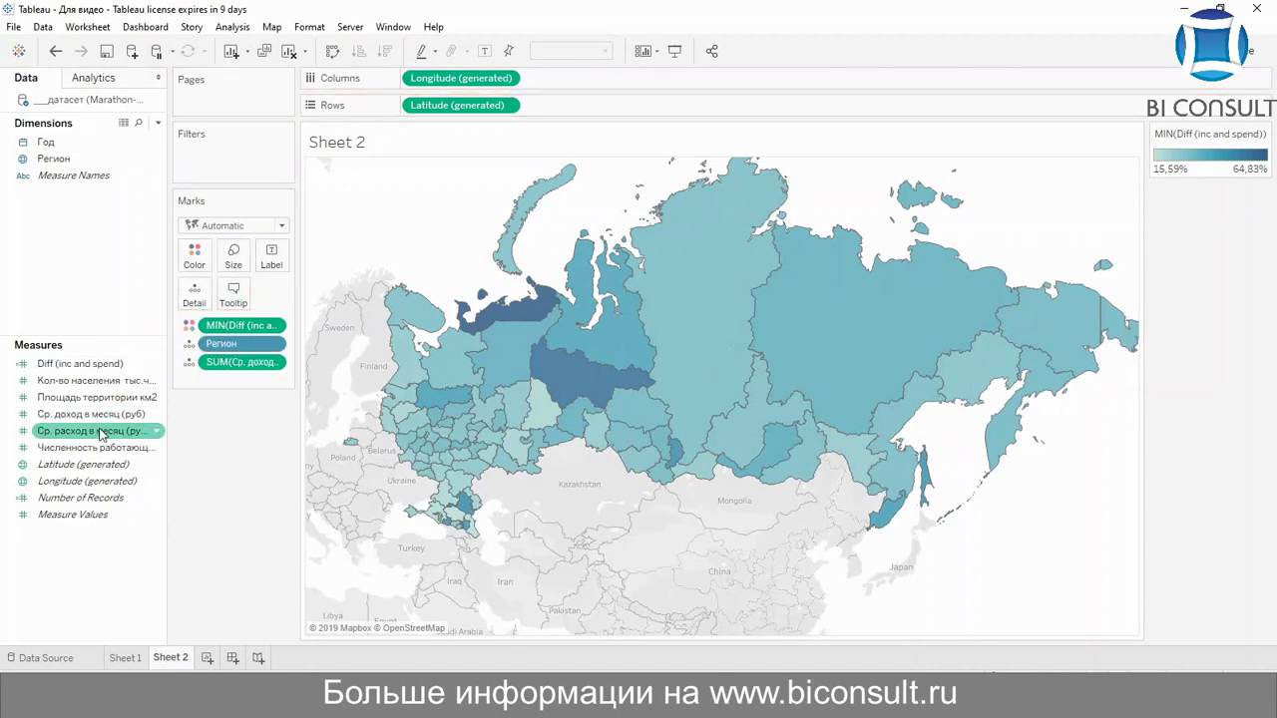
drag(93, 433, 195, 294)
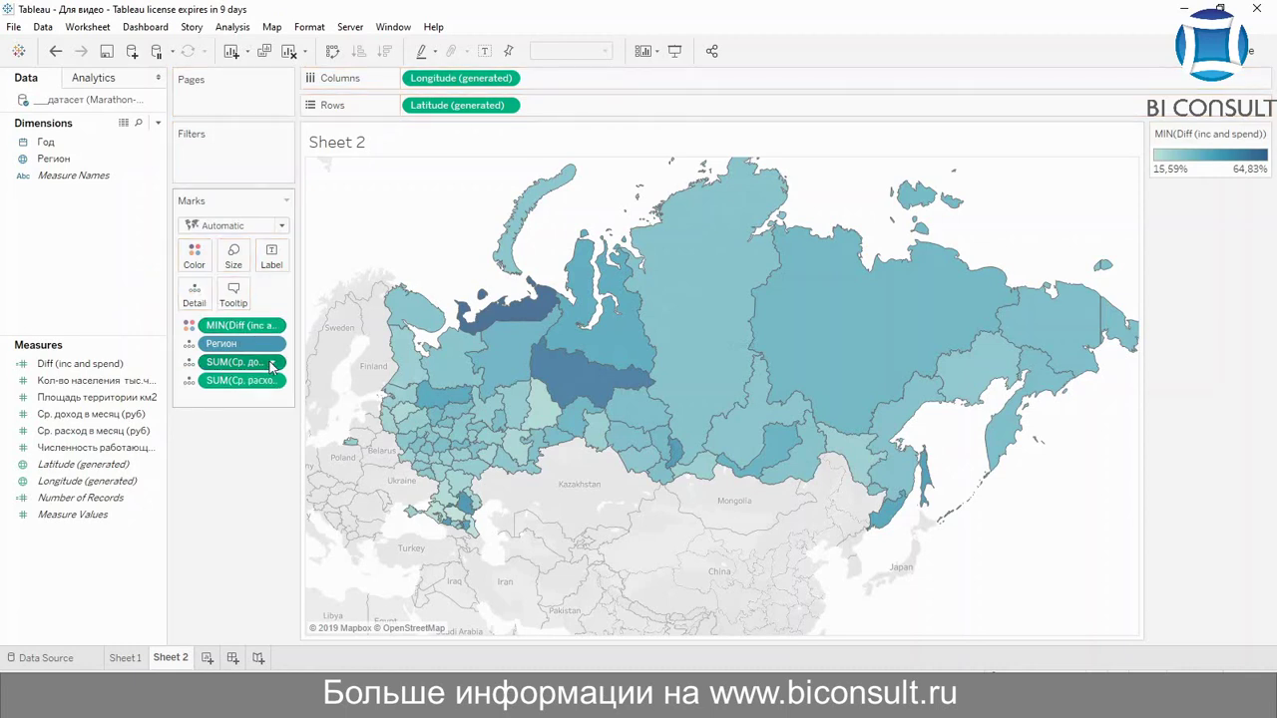
Set the aggregation of both the monthly income and monthly spending detail fields to Minimum.
click(271, 363)
mouse_move(299, 508)
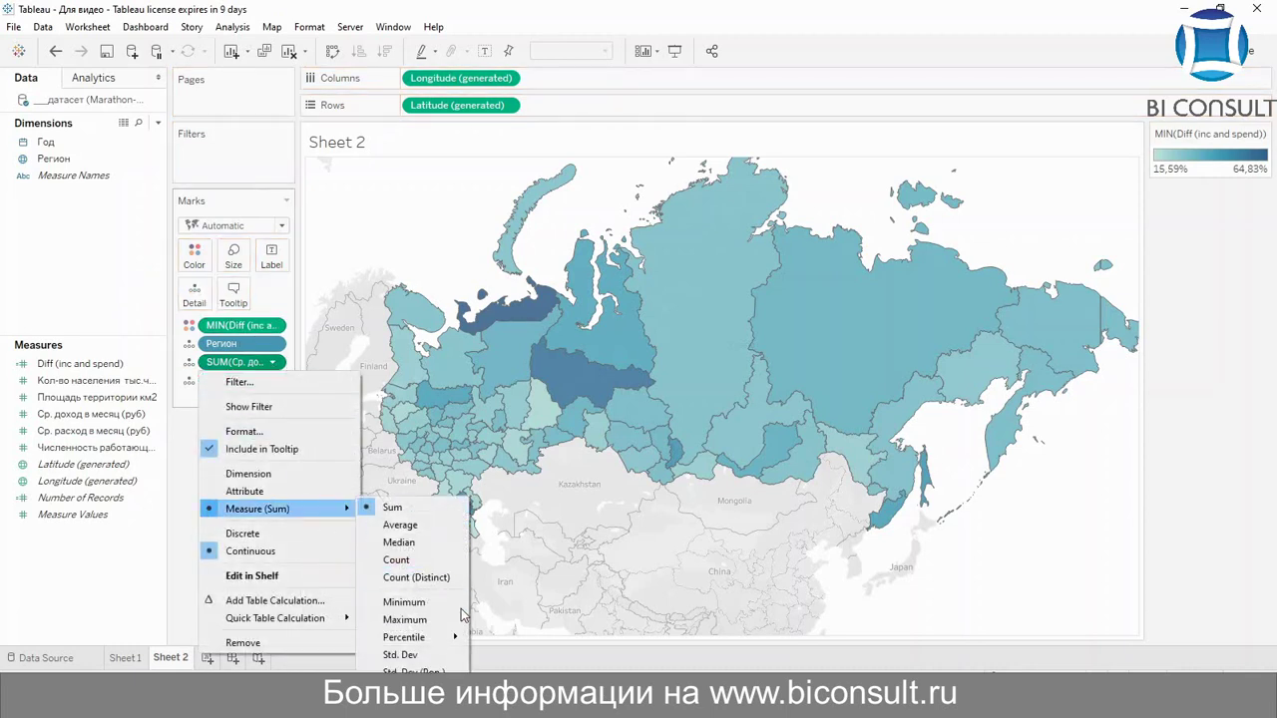
click(403, 603)
click(271, 380)
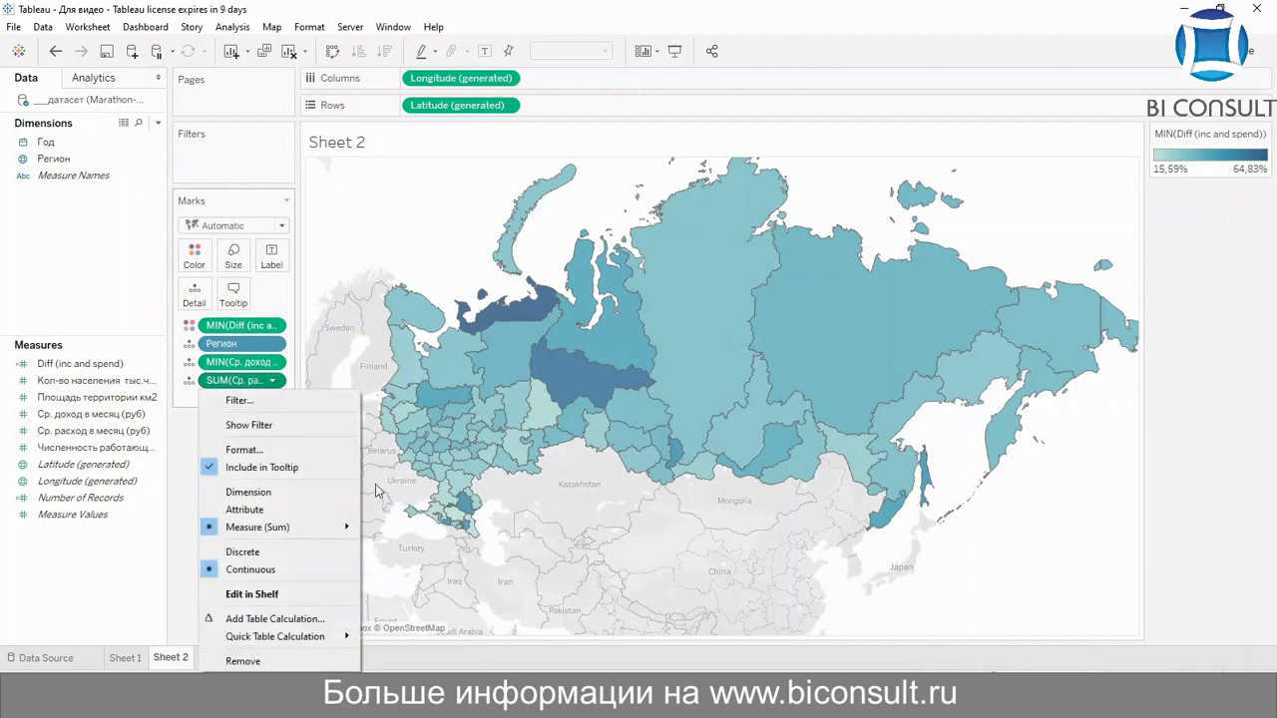
mouse_move(347, 528)
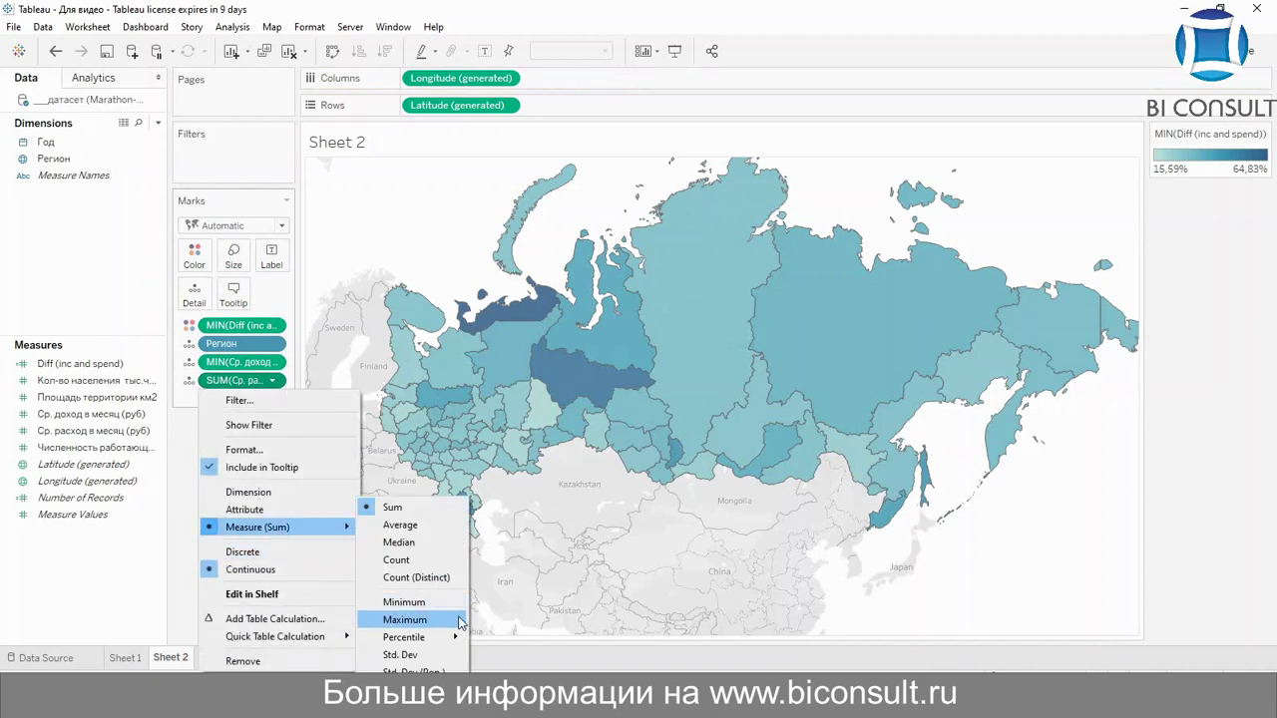
click(404, 603)
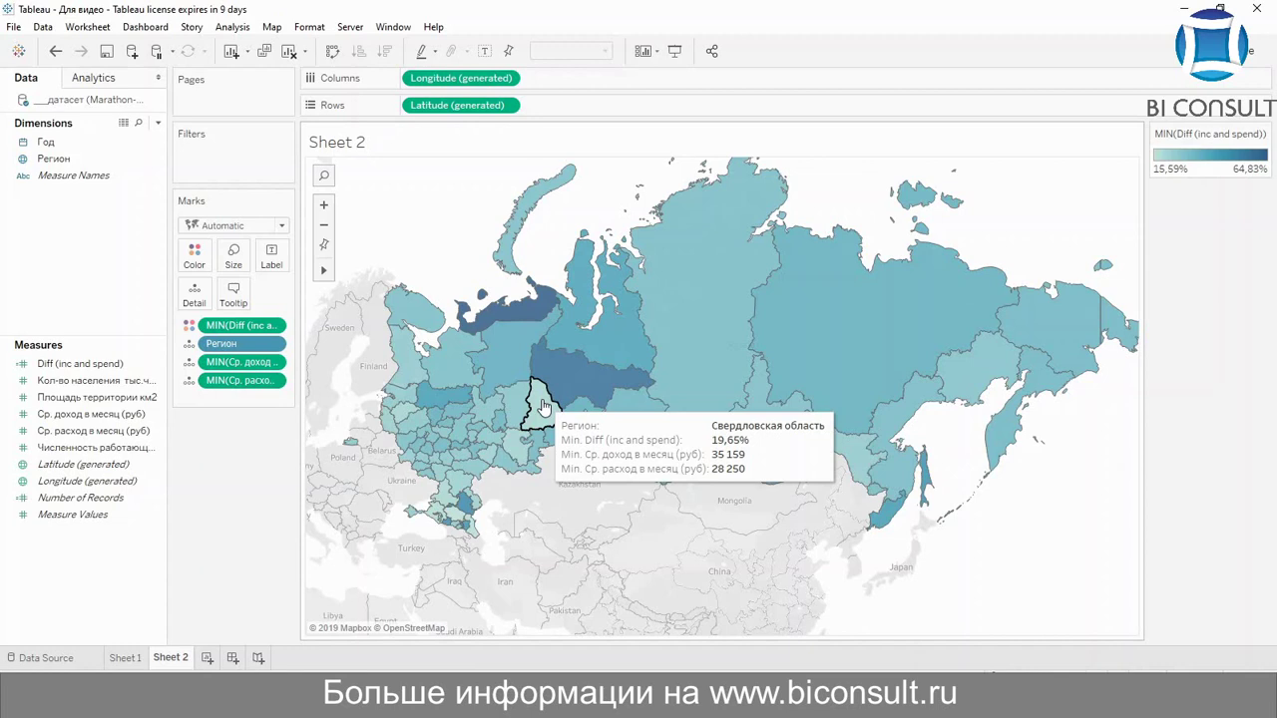
Show mark labels on the map only for the minimum and maximum values, and inspect the labeled regions.
click(270, 264)
click(306, 292)
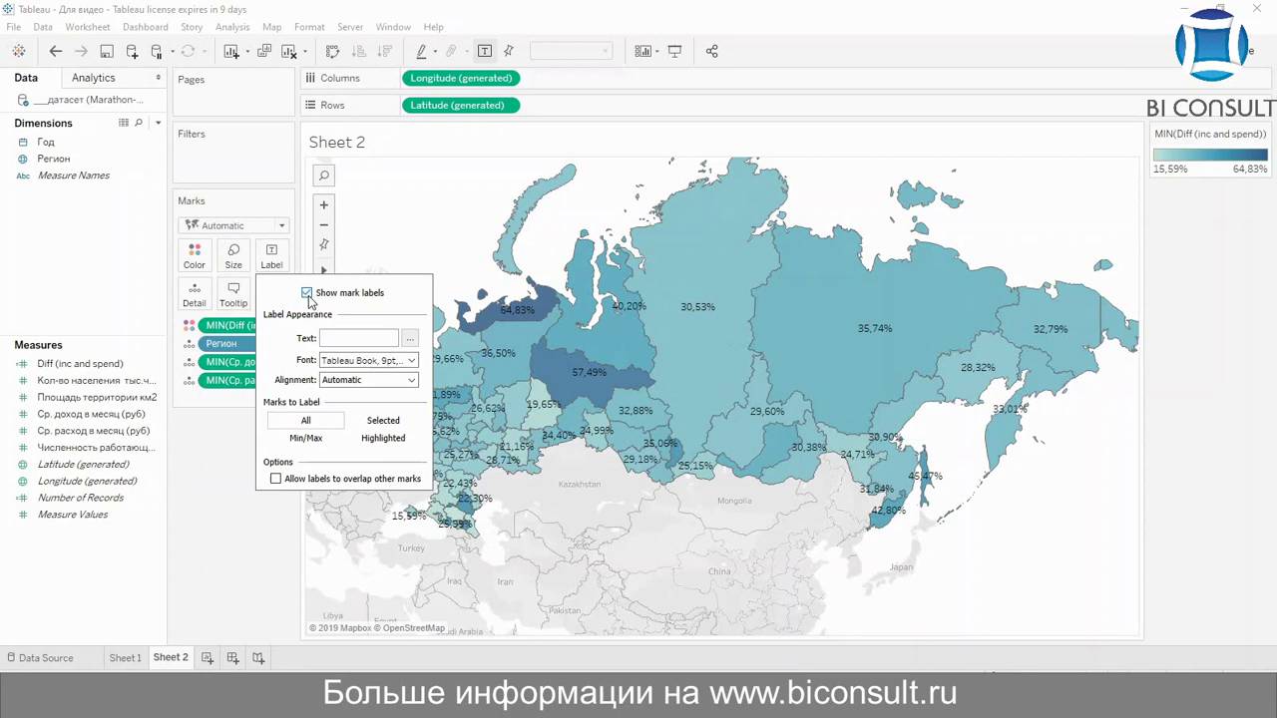
click(323, 449)
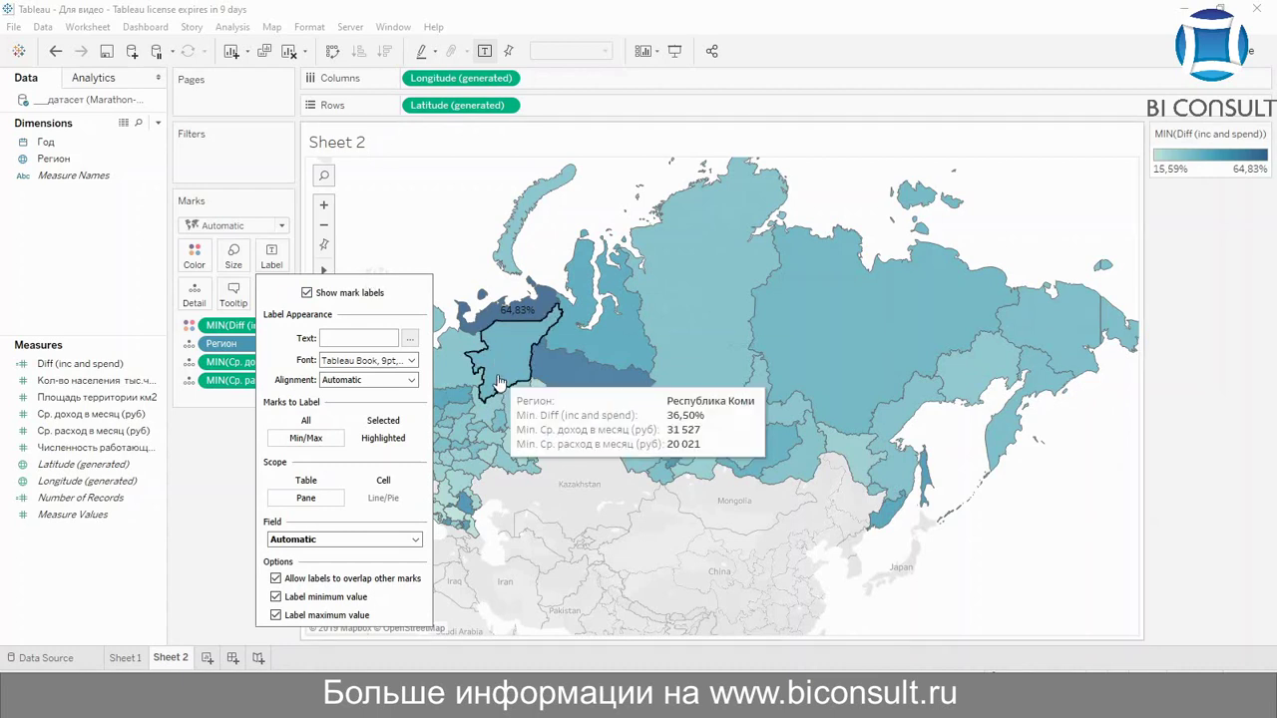
click(615, 537)
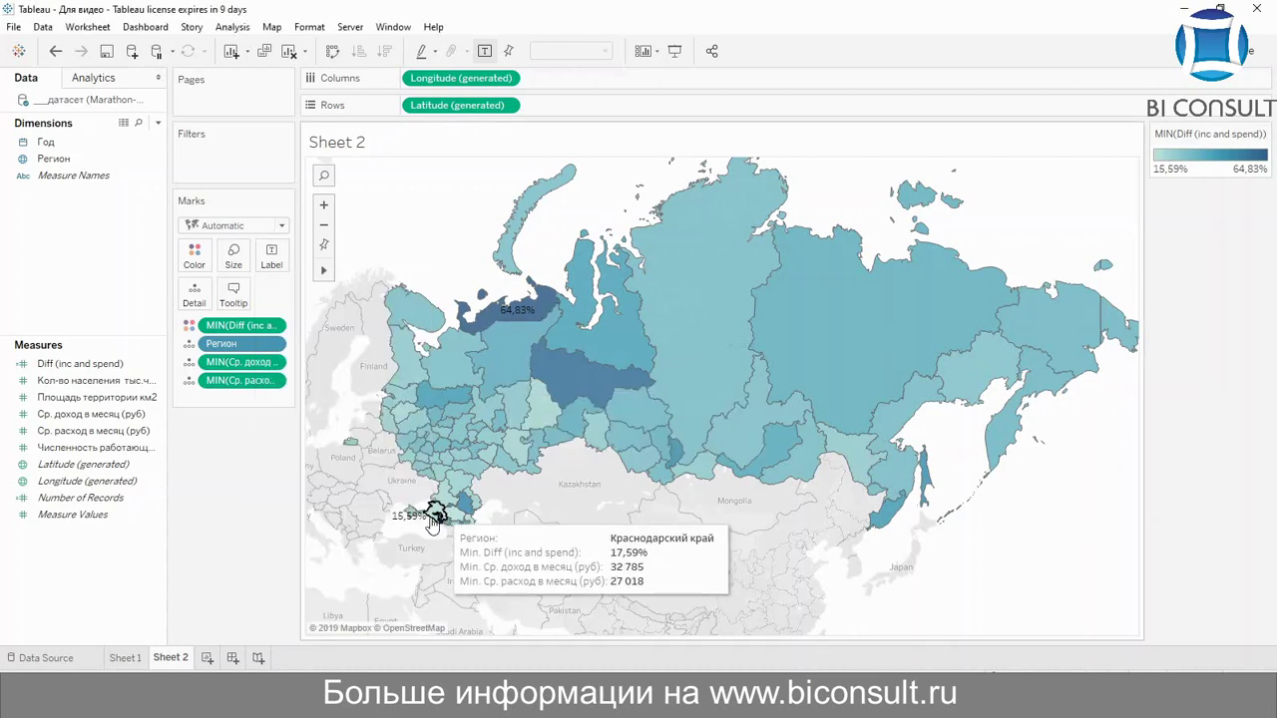
mouse_move(414, 519)
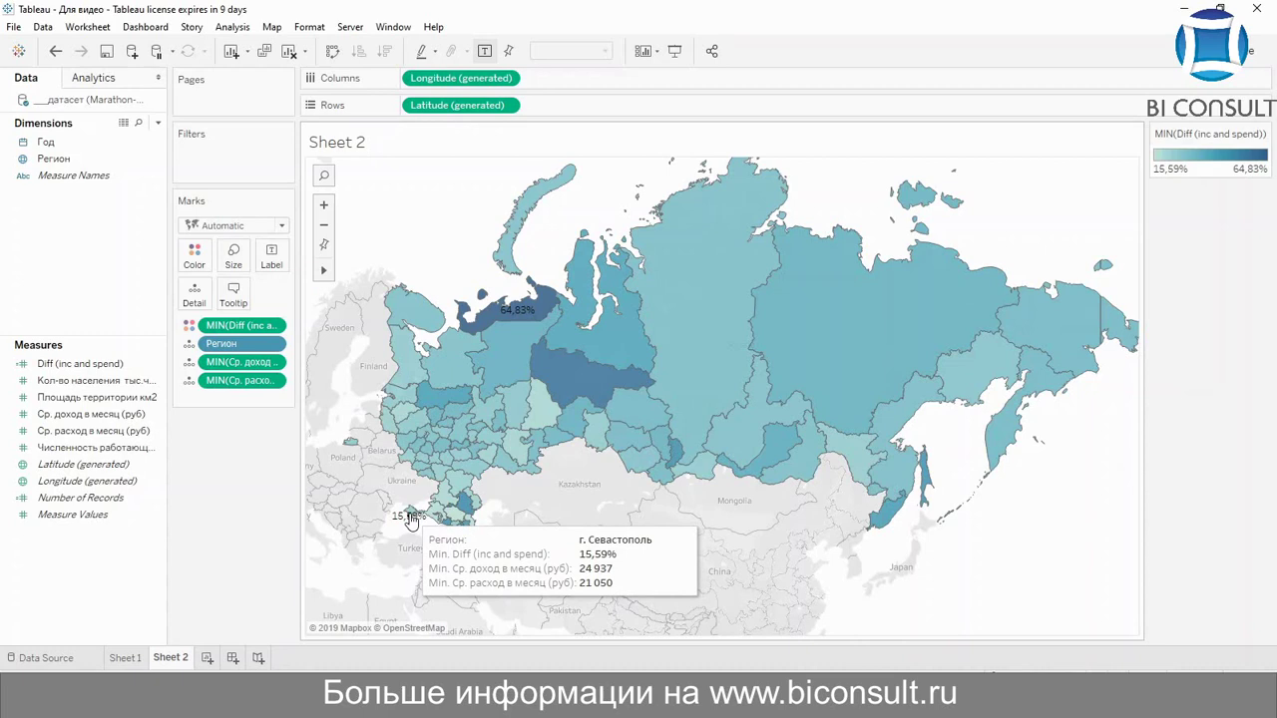
mouse_move(519, 314)
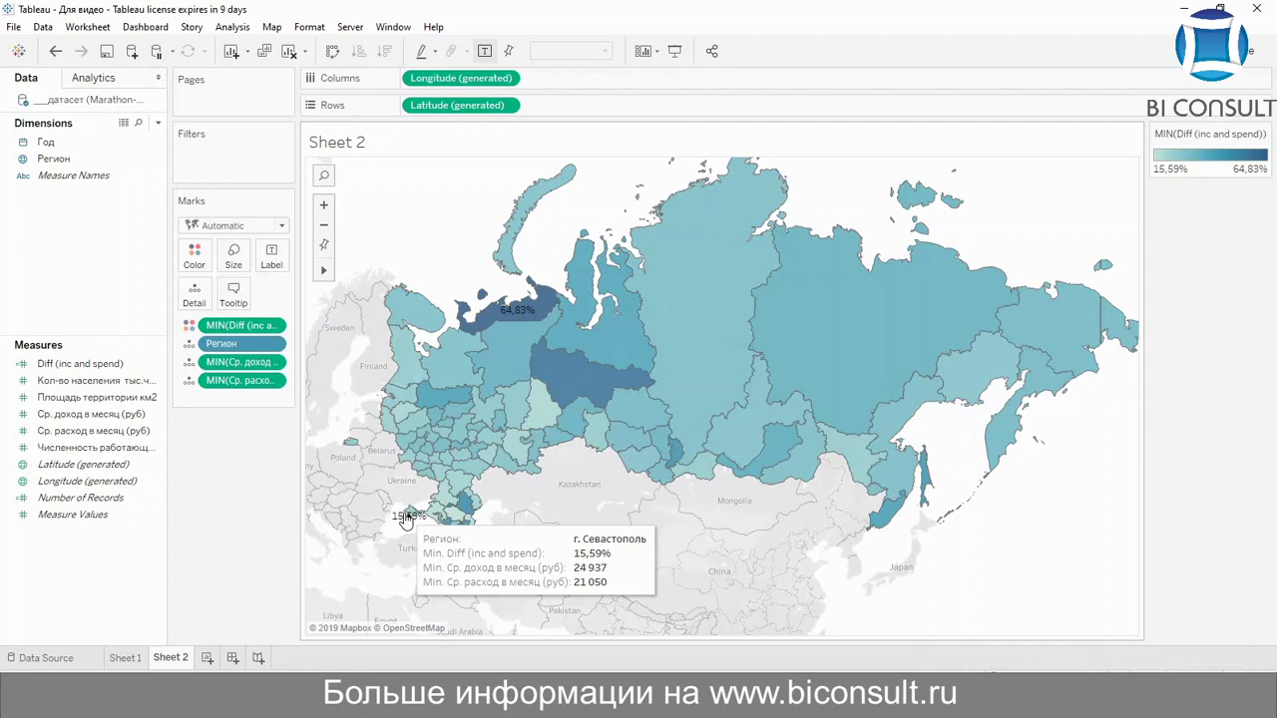
Create a new worksheet with Год in the columns and Кол-во населения тыс.человек in the rows.
click(207, 660)
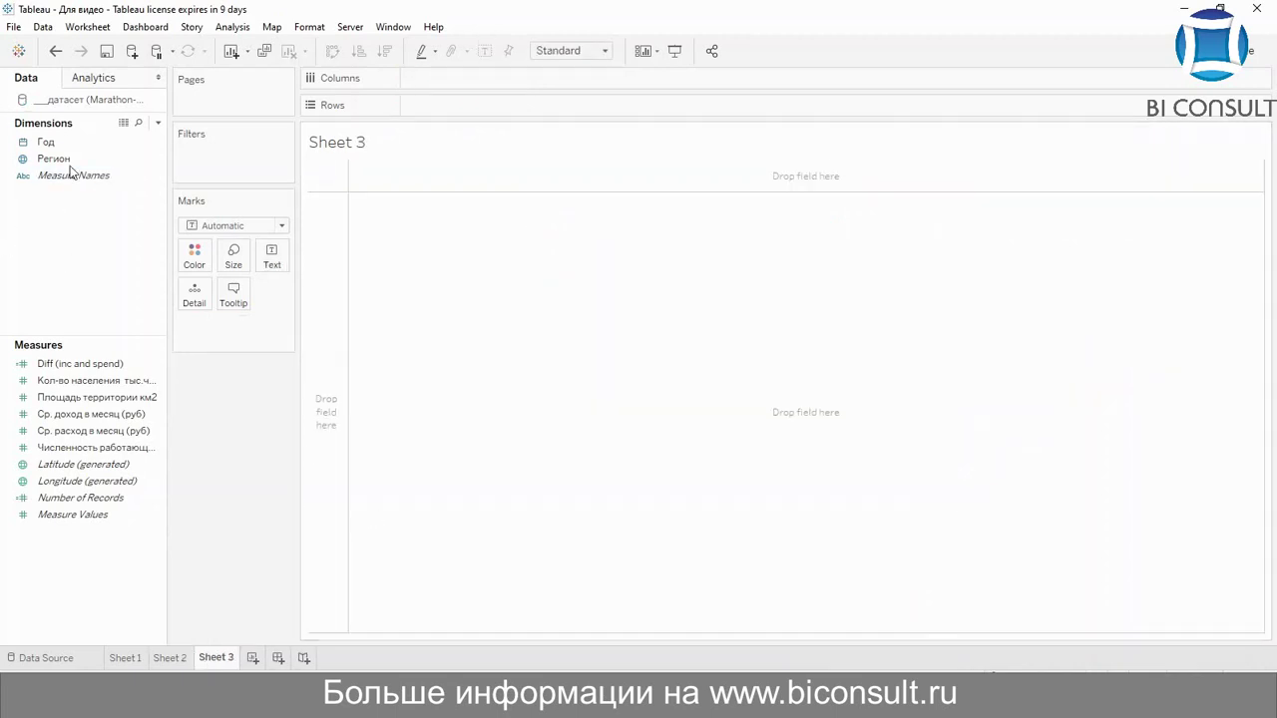
drag(50, 144, 421, 79)
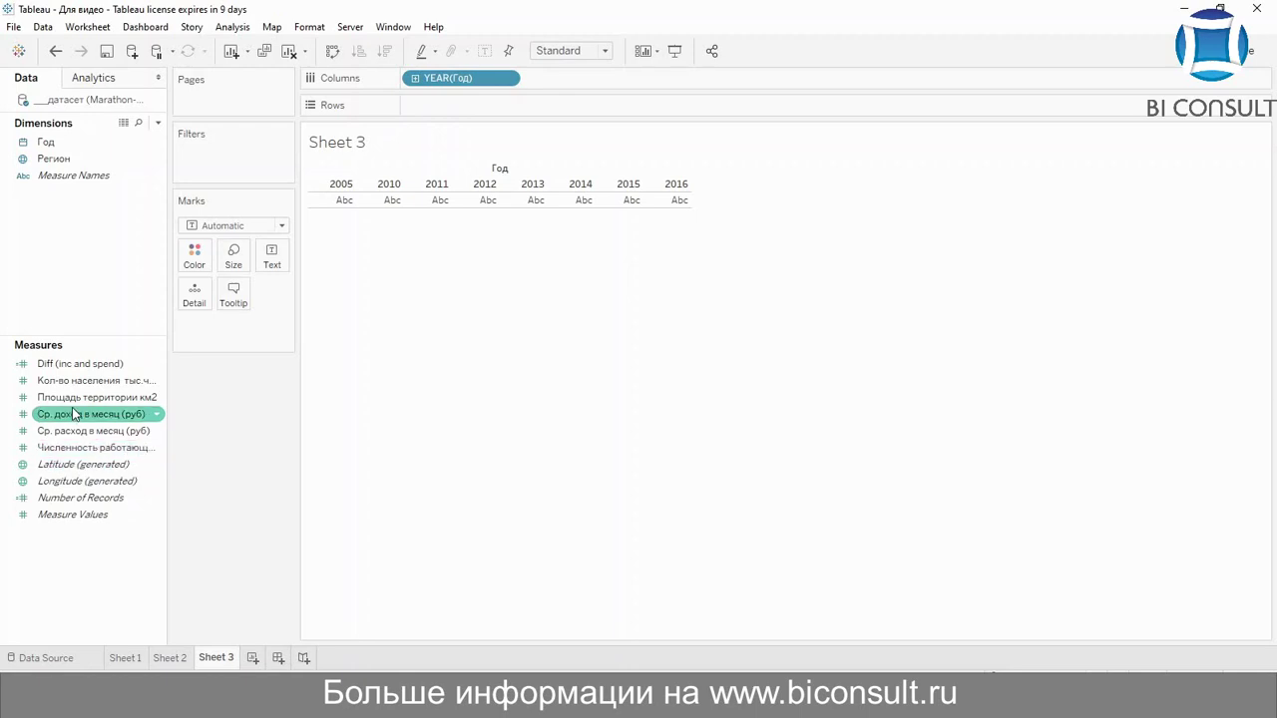
drag(91, 392, 499, 110)
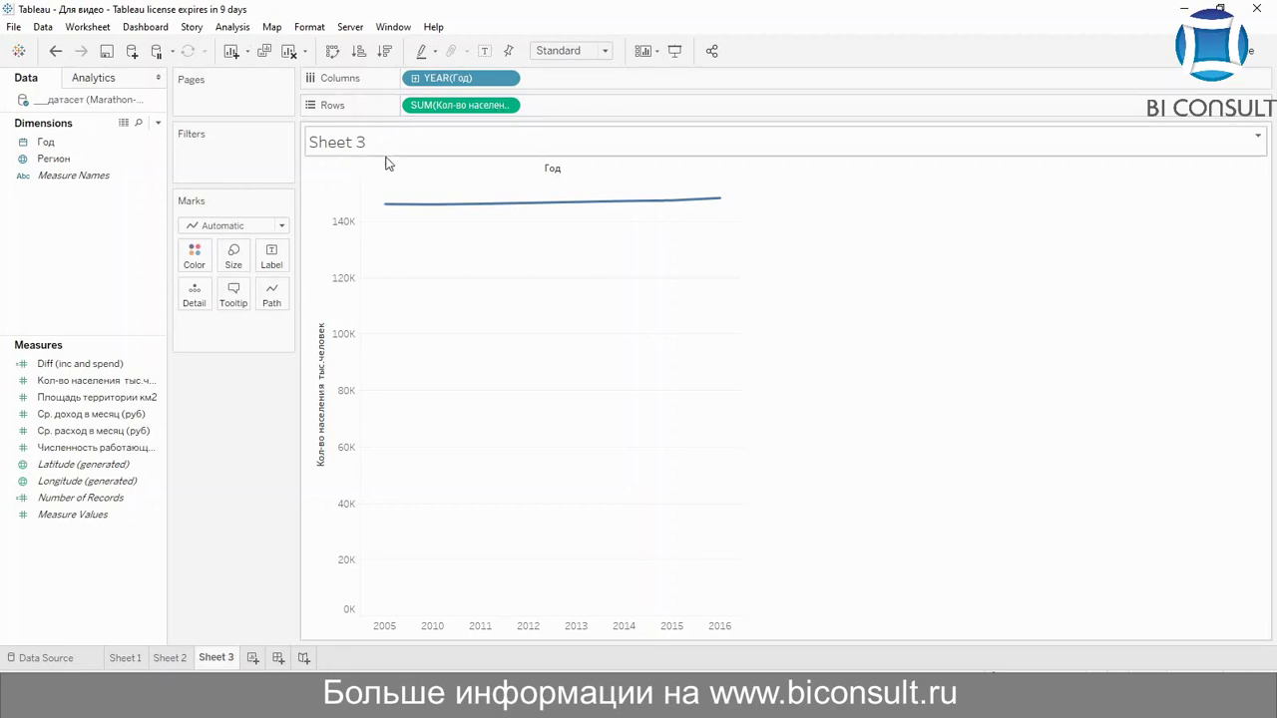
Start a new calculated field and name it Population.
right_click(70, 285)
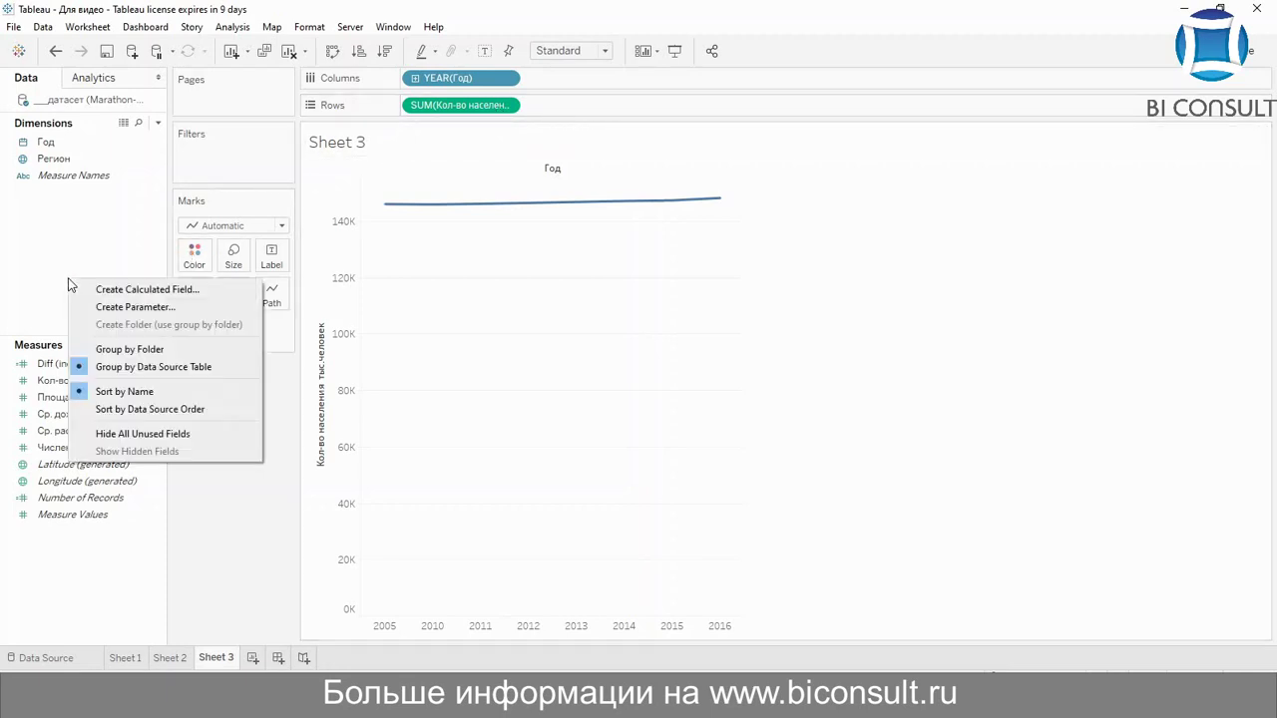
click(137, 290)
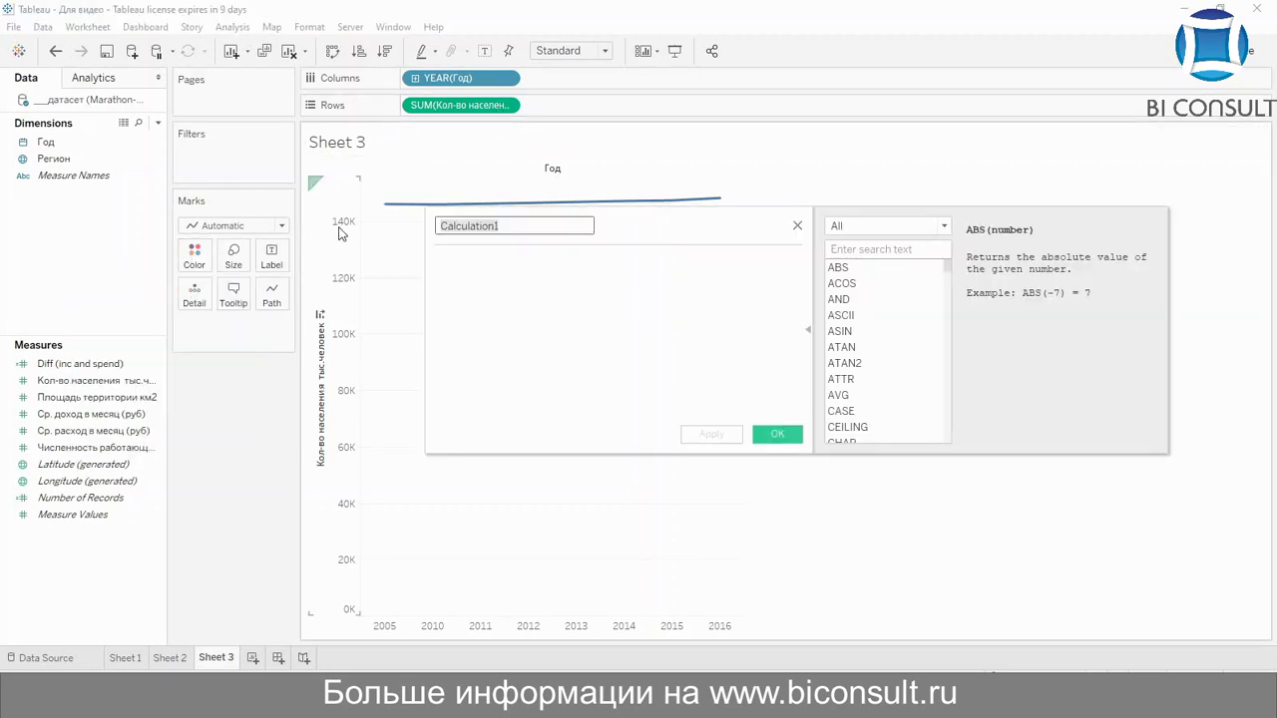
text(3щзгдфешщ)
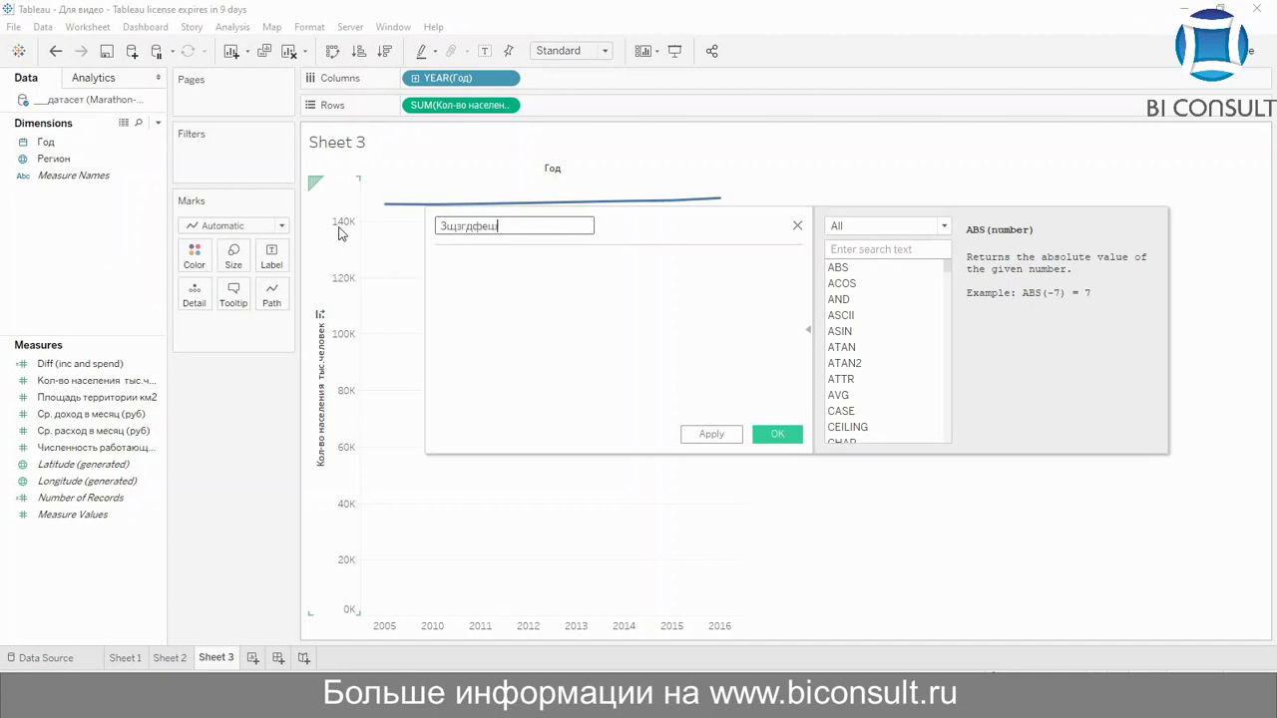
key(BackSpace)
key(BackSpace)
key(BackSpace)
key(BackSpace)
key(BackSpace)
key(BackSpace)
key(BackSpace)
key(BackSpace)
key(BackSpace)
text(Population)
key(Tab)
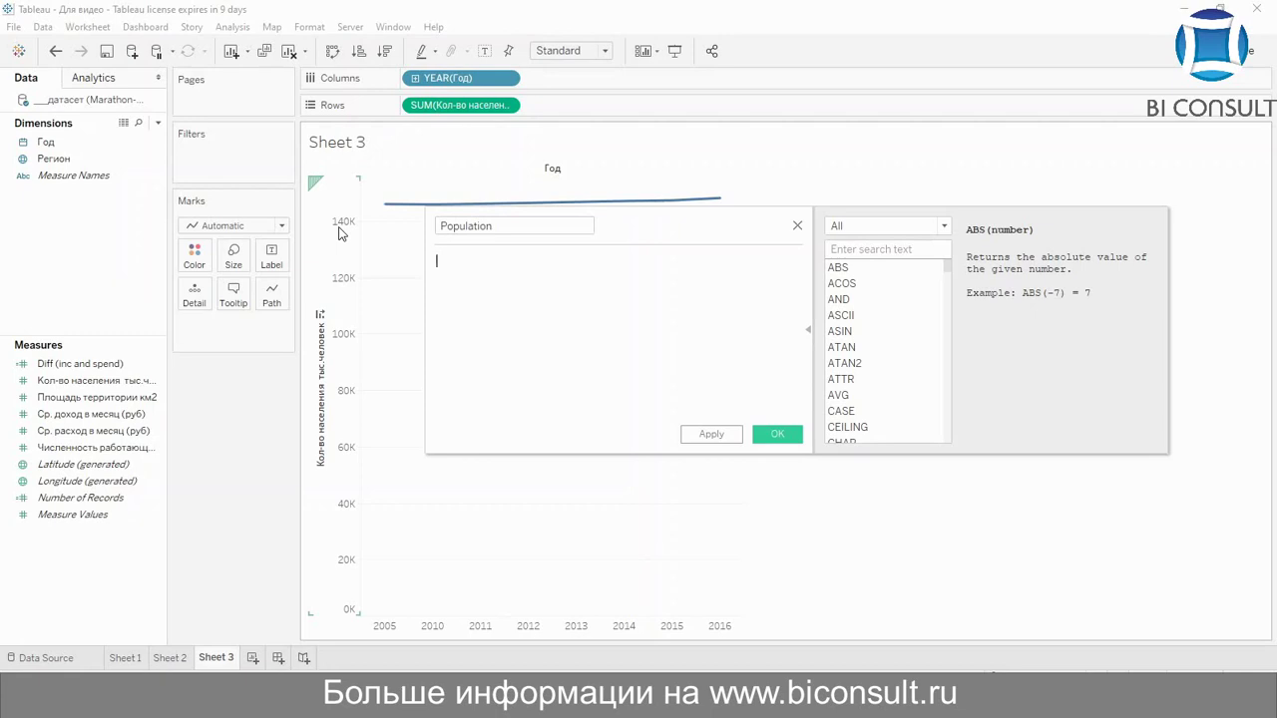
Enter the formula [Кол-во населения тыс.человек] * 1000 and save the calculated field.
text(К)
key(Return)
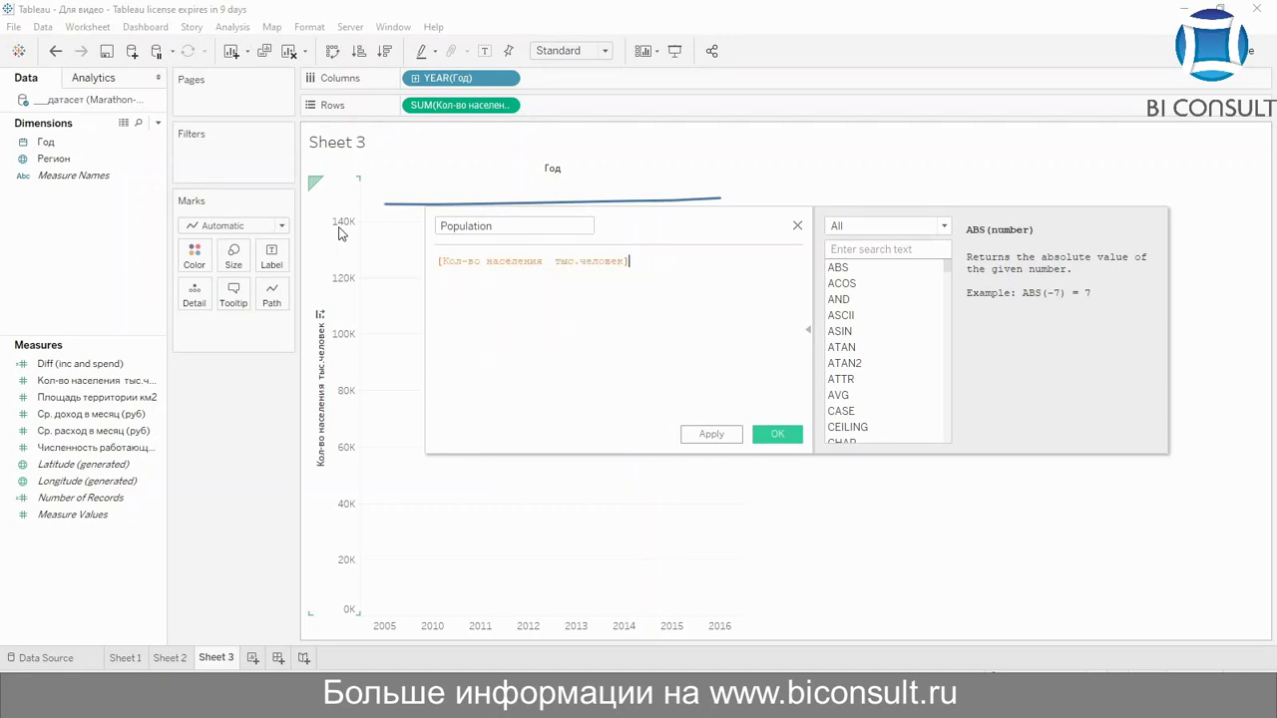
text(* 1000)
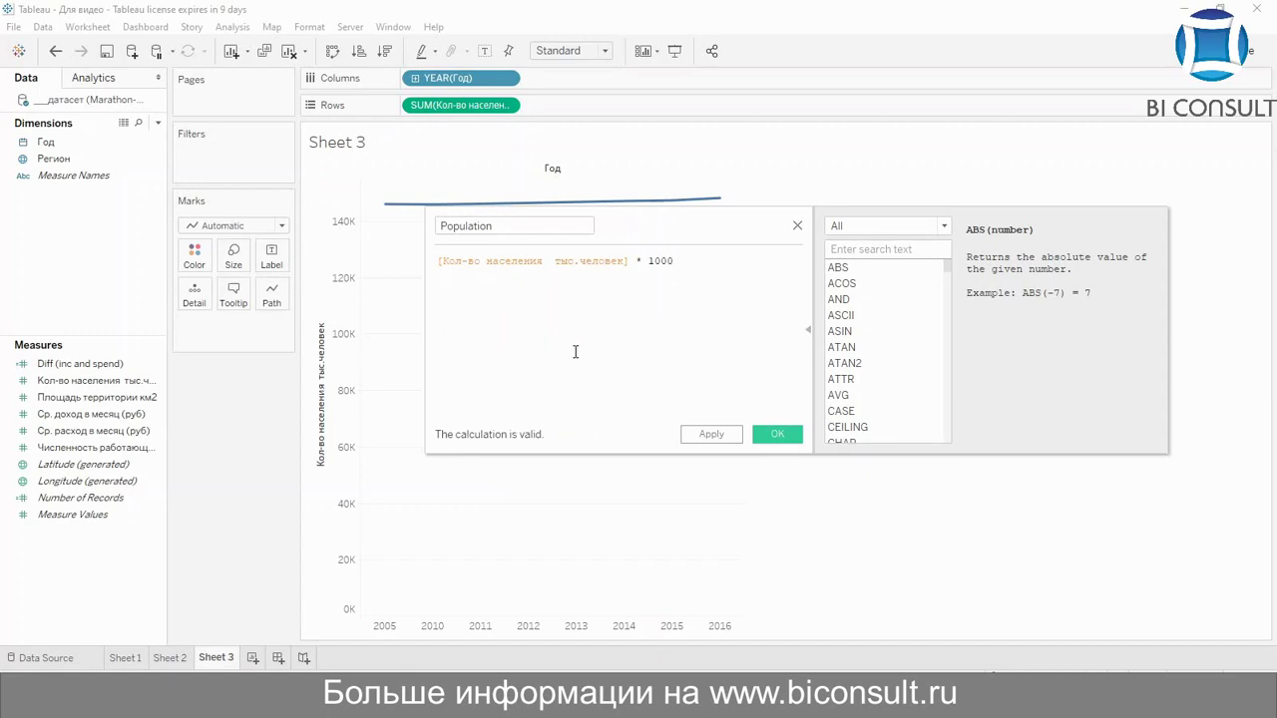
click(777, 435)
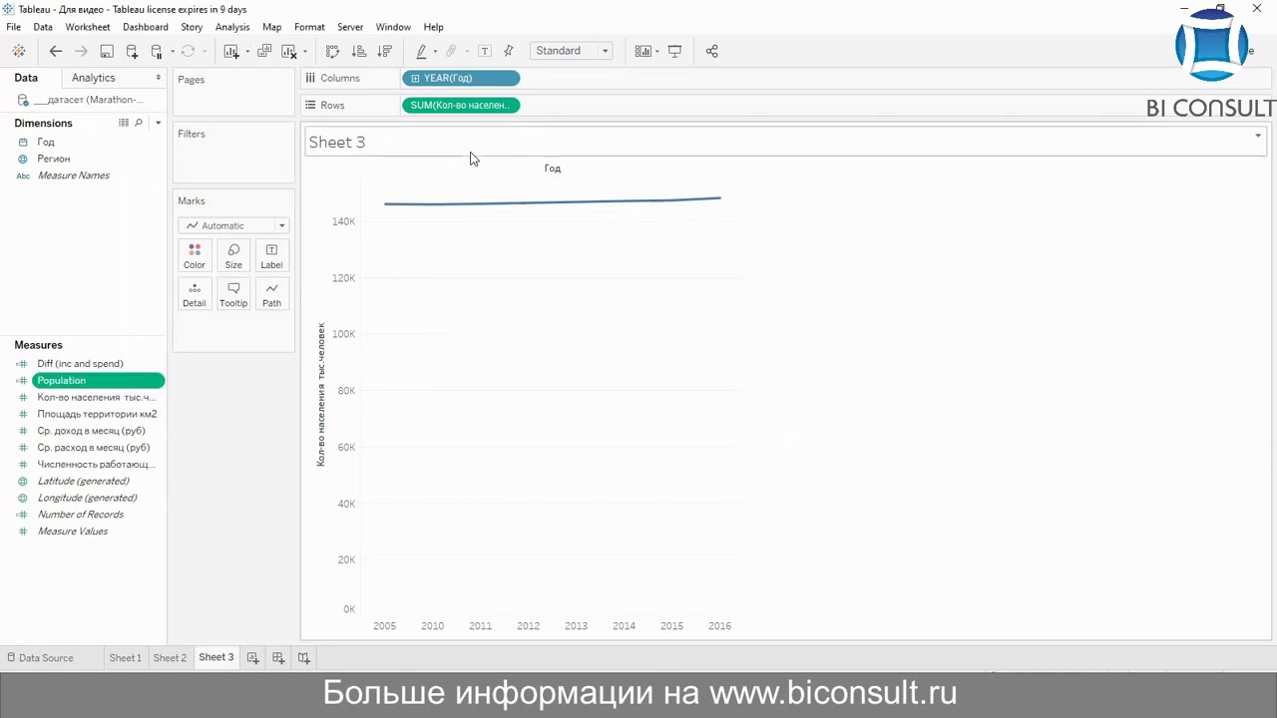
Replace the measure in the rows with Population and stop the Population axis from including zero.
mouse_move(499, 106)
mouse_down()
mouse_move(350, 126)
mouse_move(143, 263)
mouse_move(93, 347)
mouse_move(414, 98)
mouse_move(474, 112)
mouse_up()
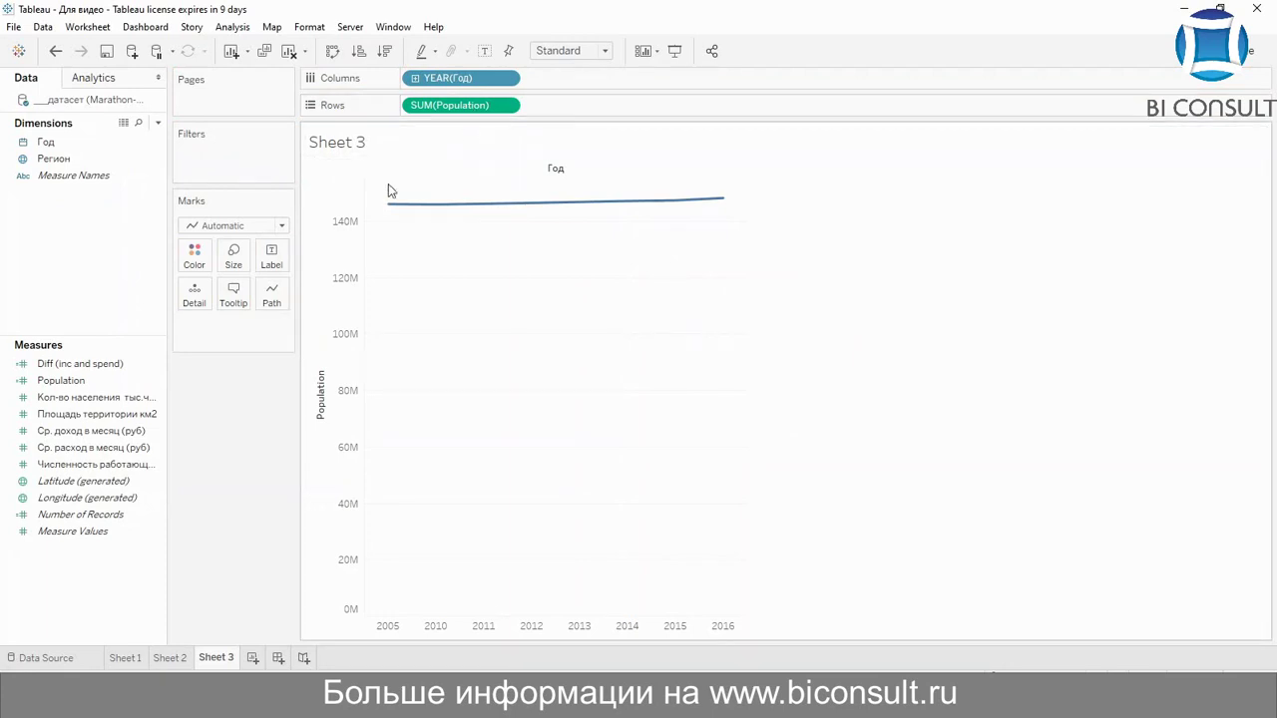
click(335, 300)
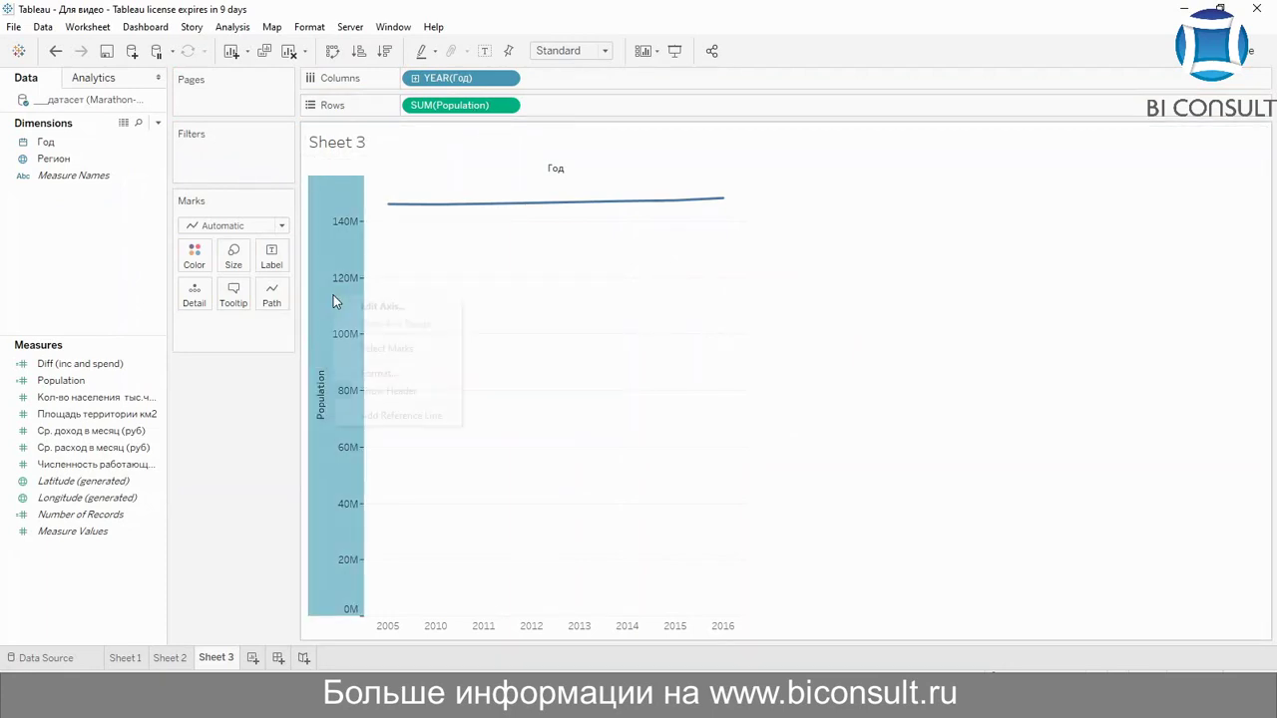
right_click(335, 300)
click(377, 307)
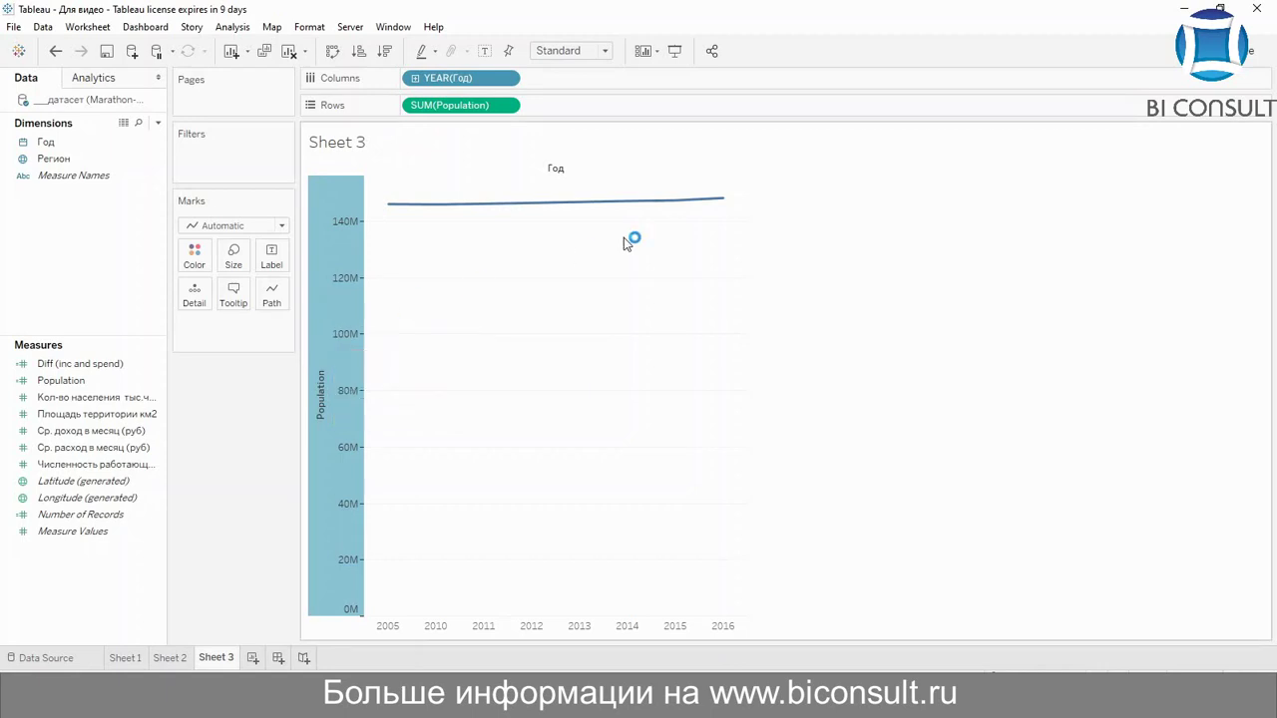
click(725, 184)
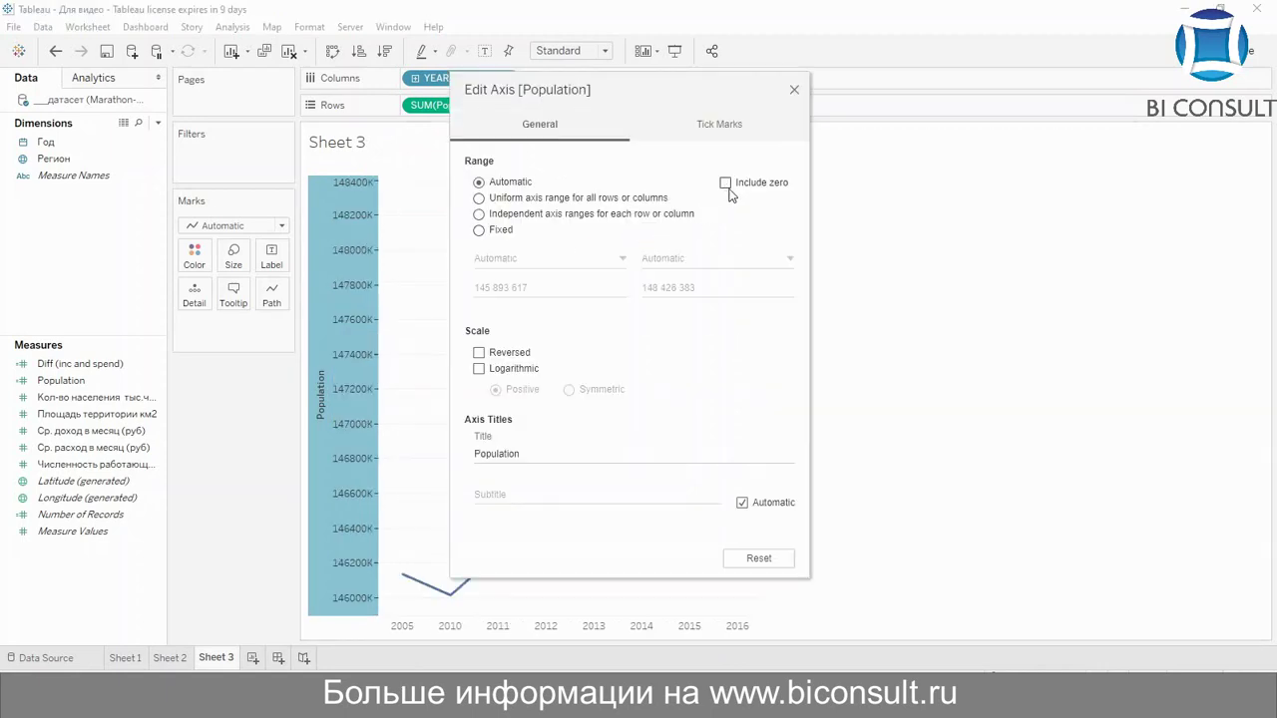
click(794, 89)
click(971, 326)
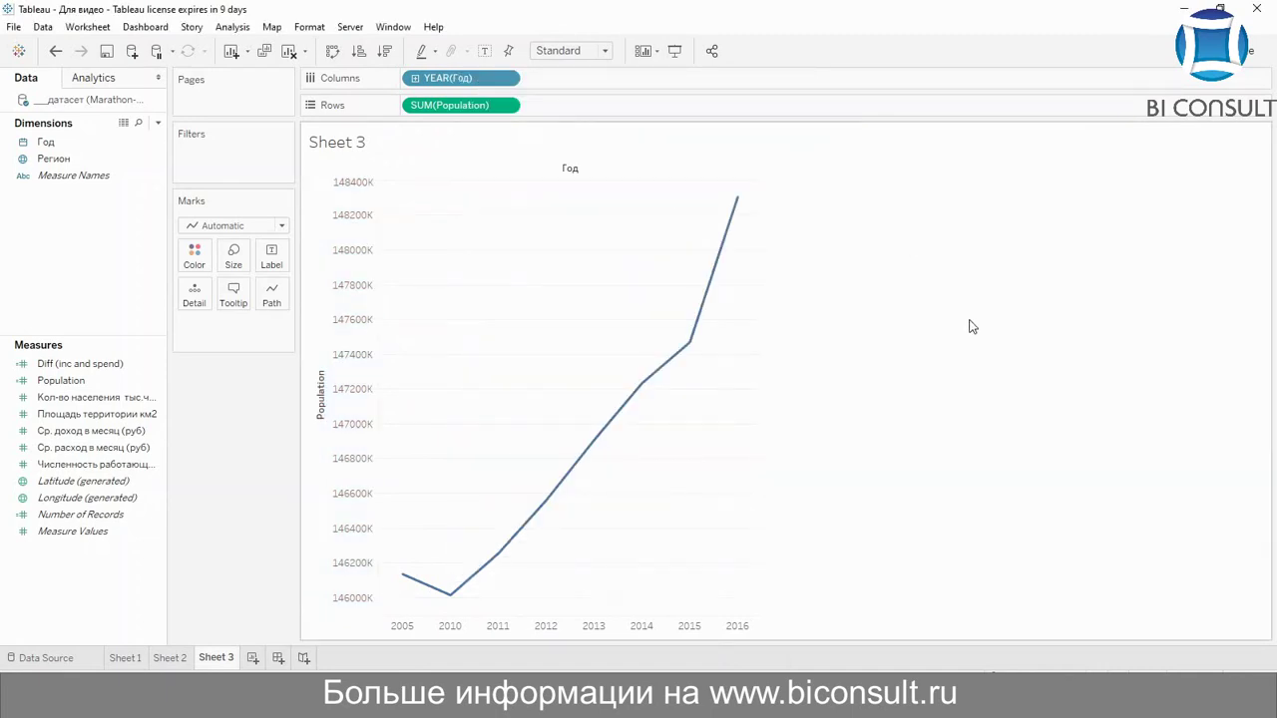
Examine the range and tick mark settings of the Population axis.
click(360, 290)
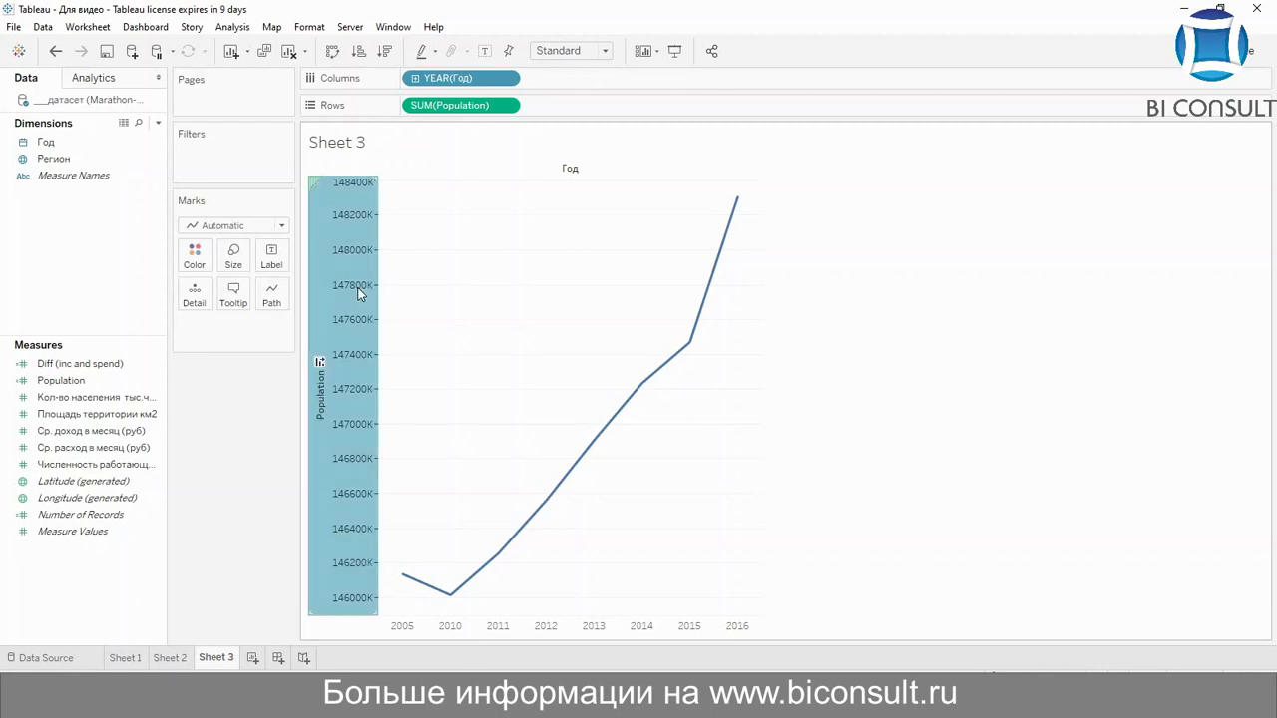
right_click(361, 287)
click(404, 309)
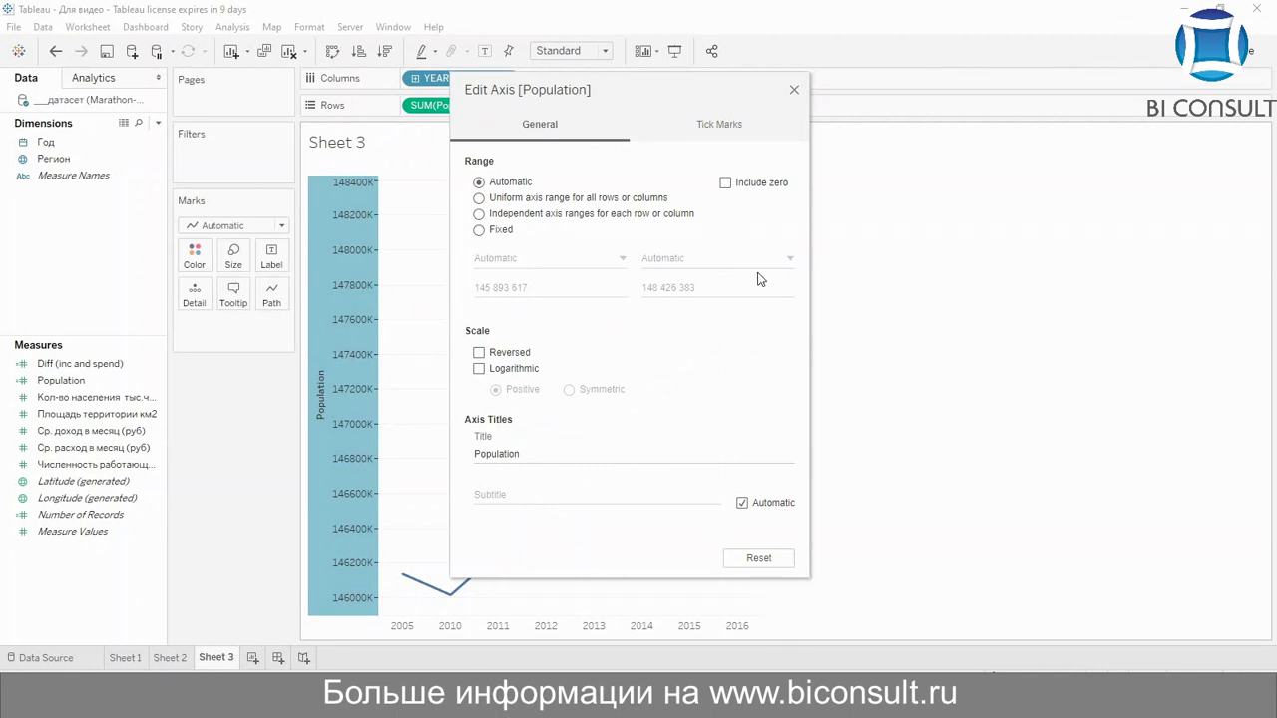
click(704, 126)
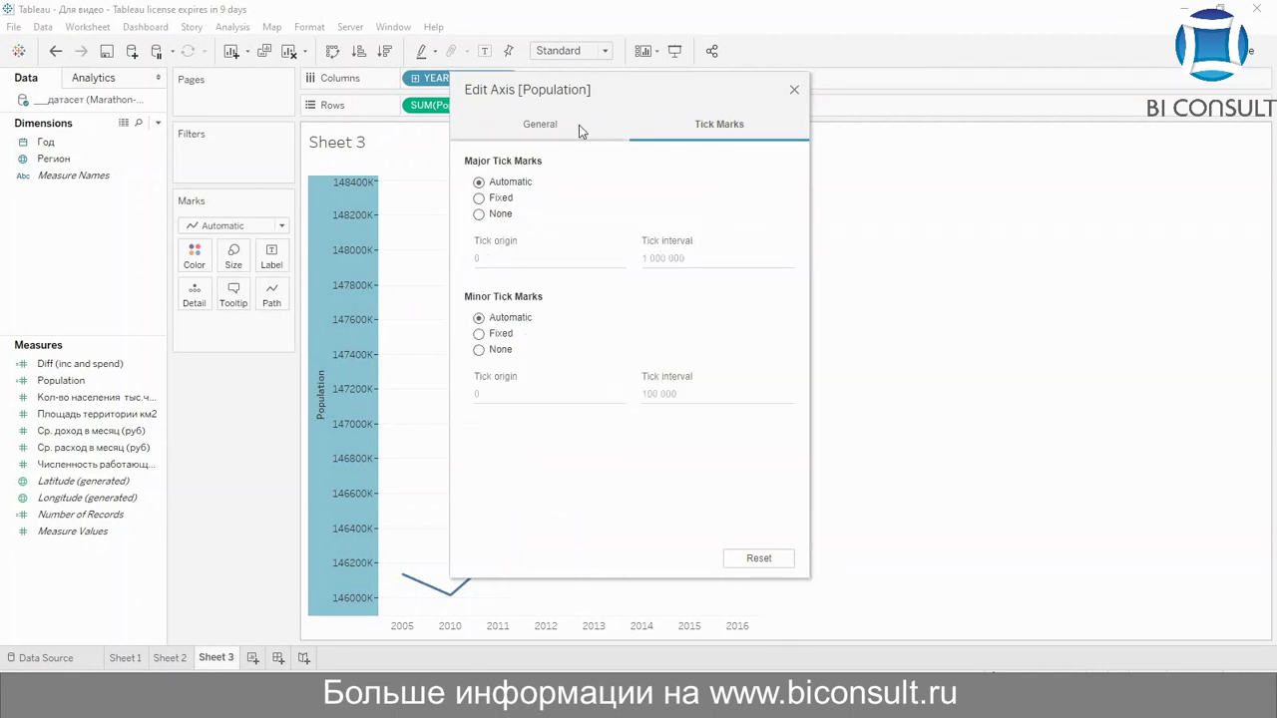
click(797, 85)
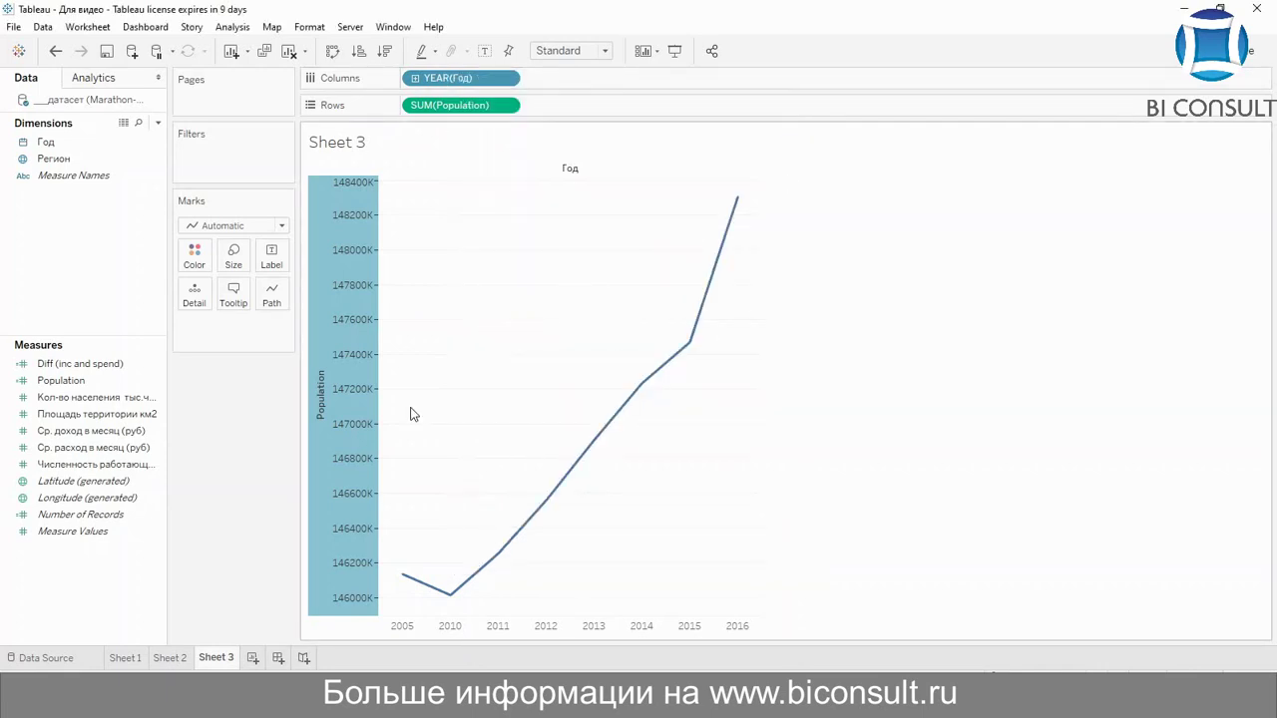
Show mark labels on the population line only for the minimum and maximum values.
click(270, 257)
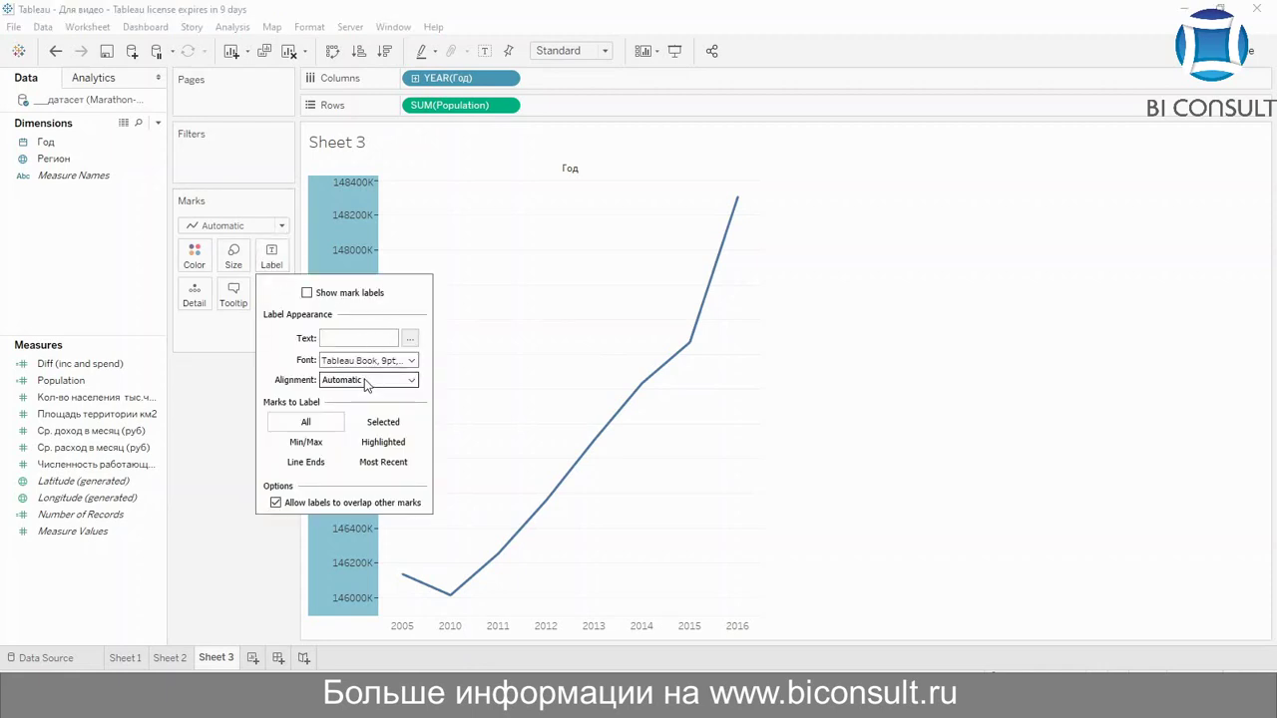
click(306, 293)
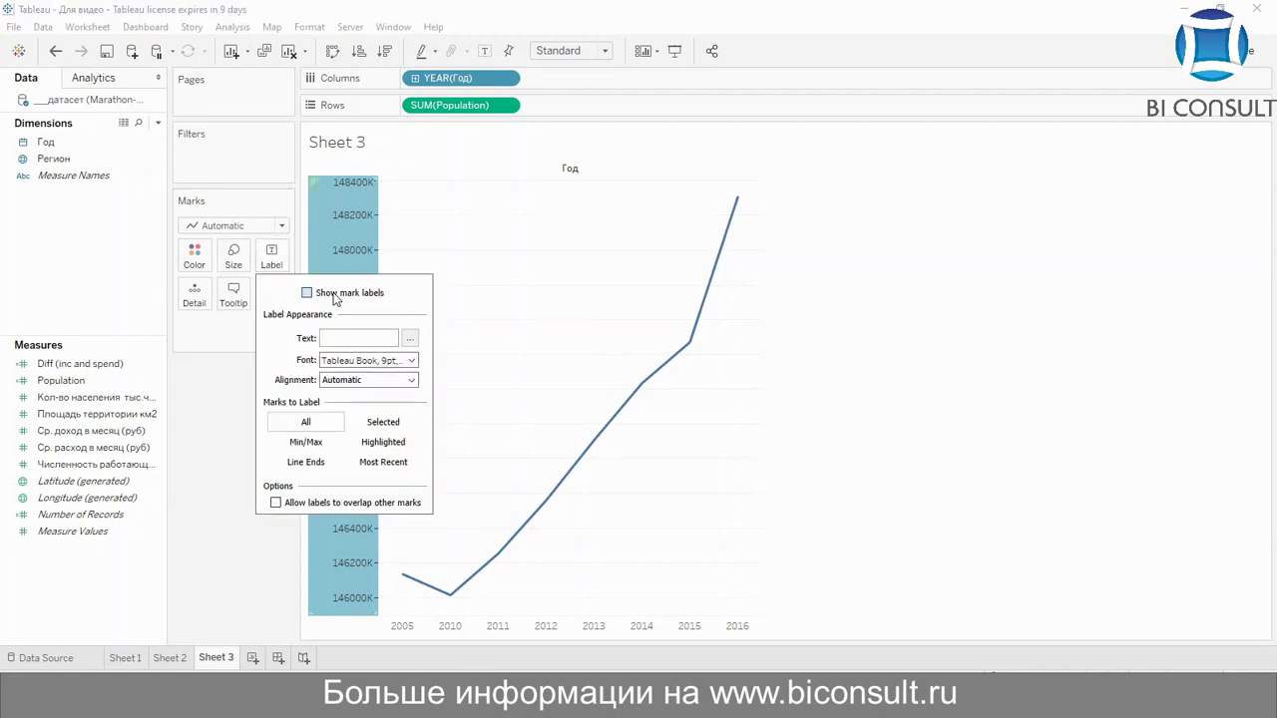
click(319, 444)
click(863, 434)
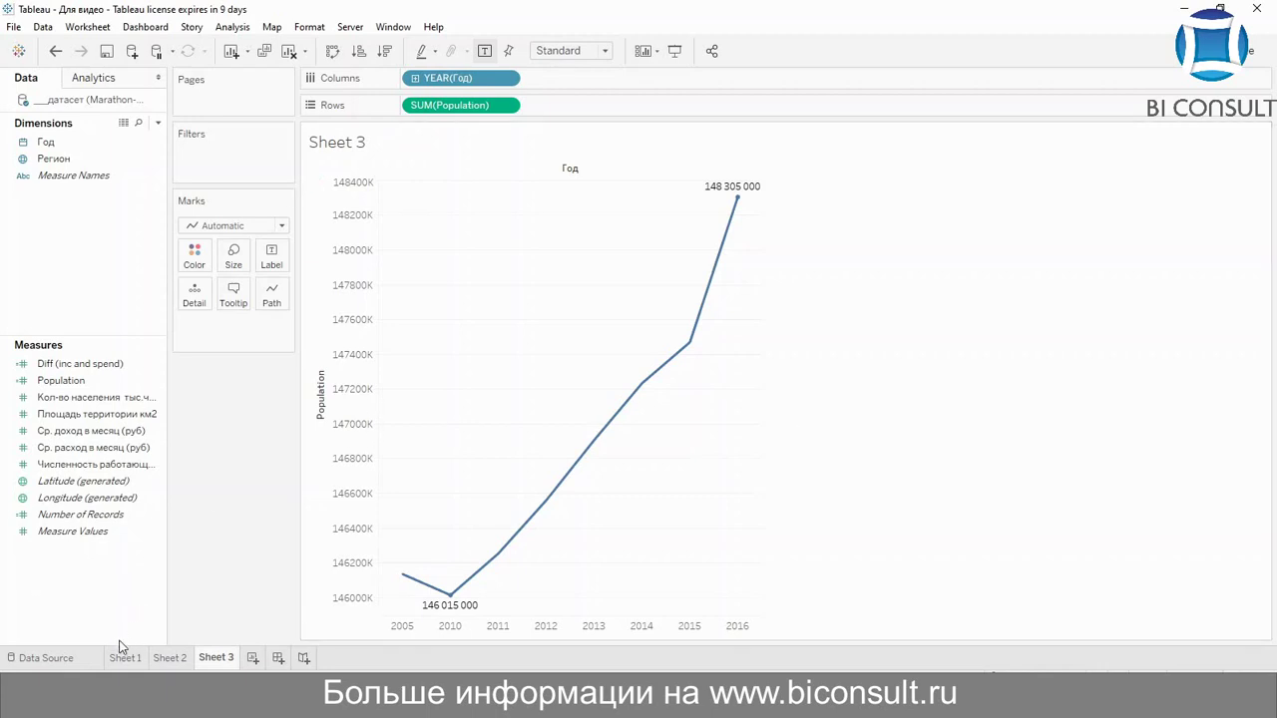
Insert Sheet 3 into the tooltip of the Sheet 1 map and check the tooltip chart over several regions.
mouse_move(116, 658)
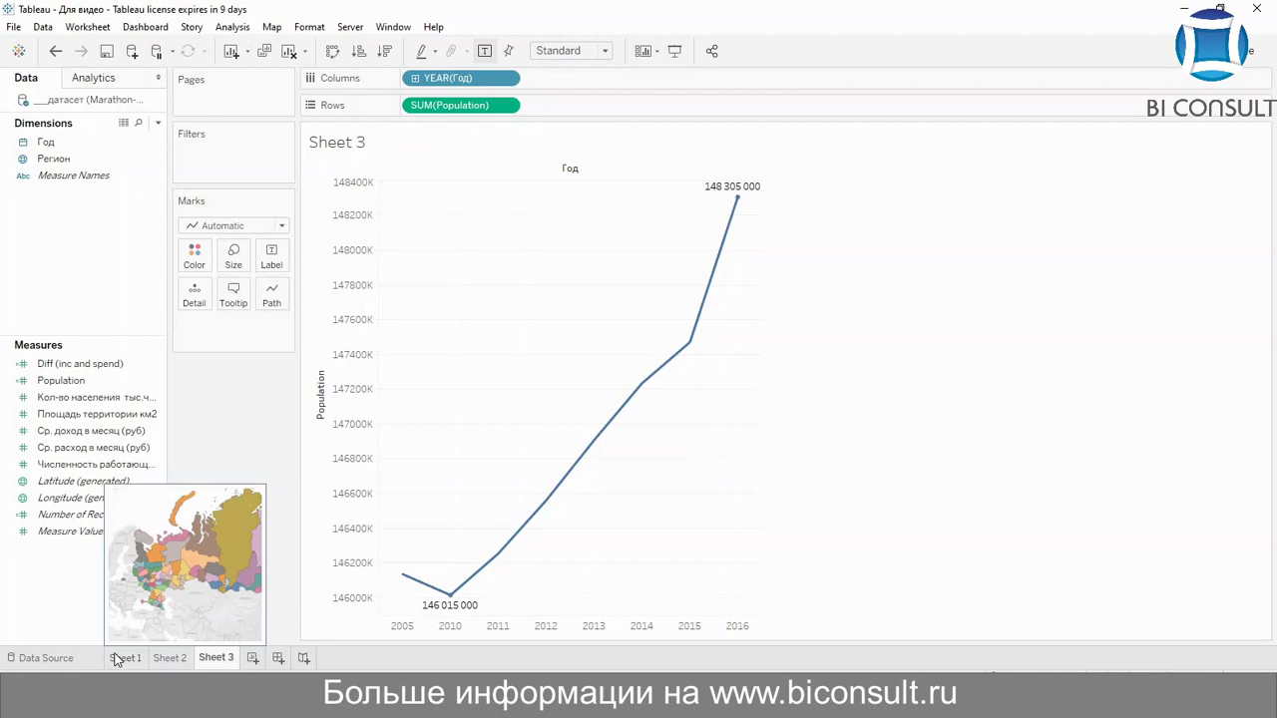
click(117, 659)
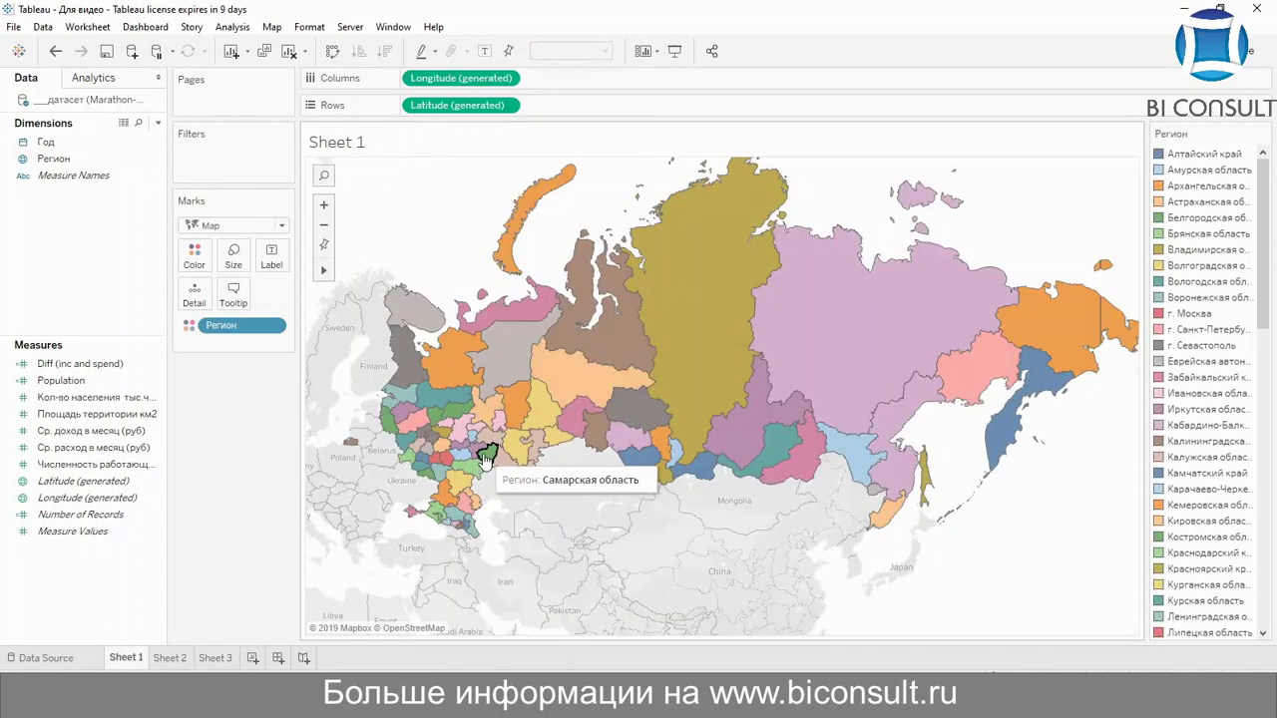
click(230, 305)
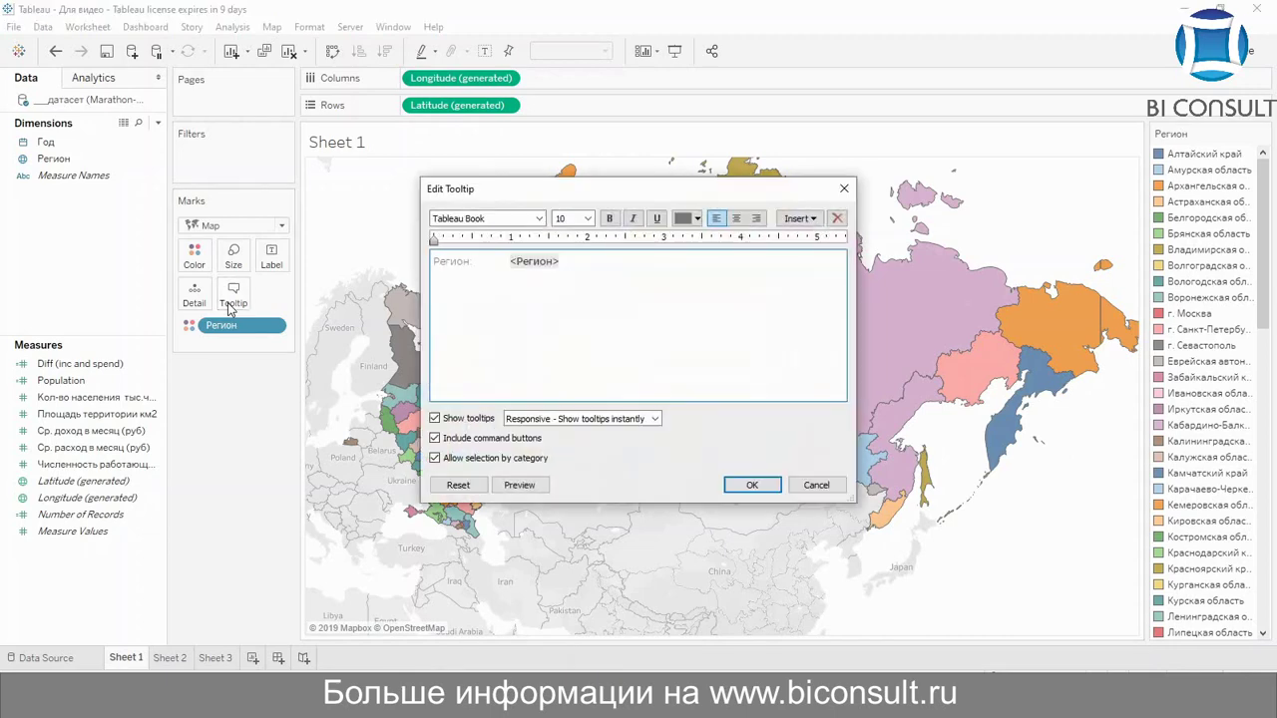
click(578, 265)
click(807, 220)
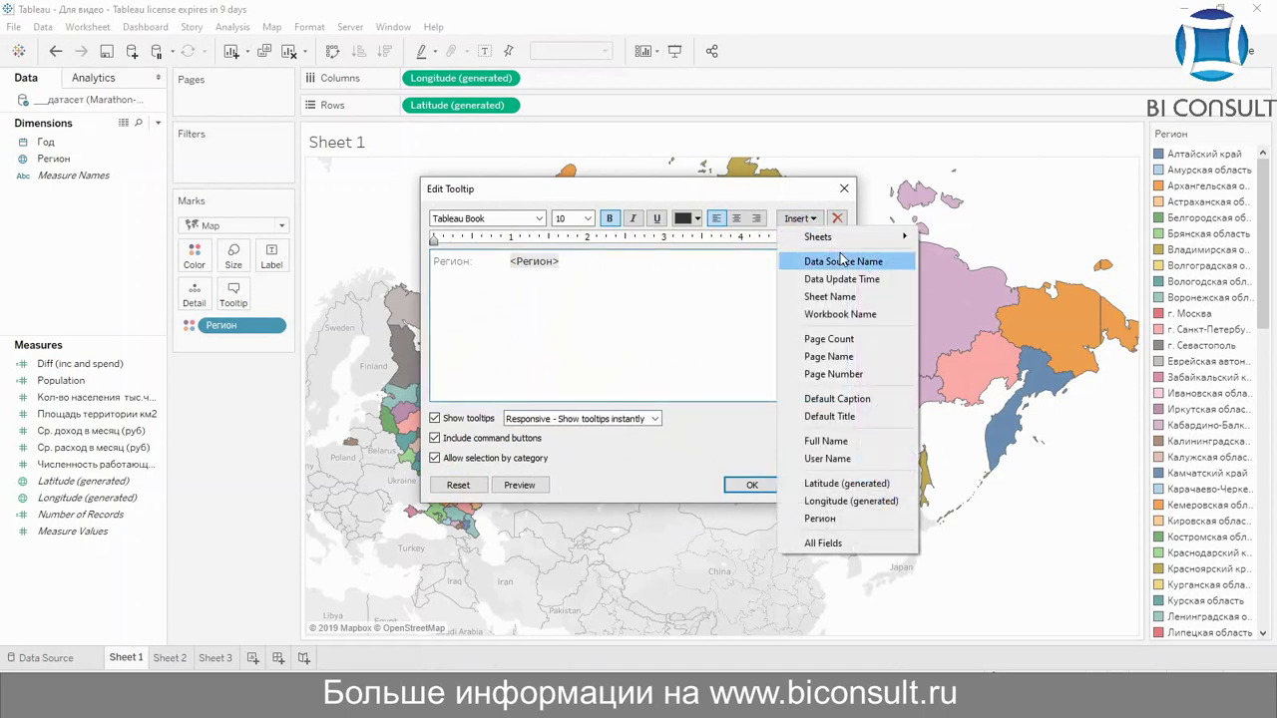
mouse_move(852, 237)
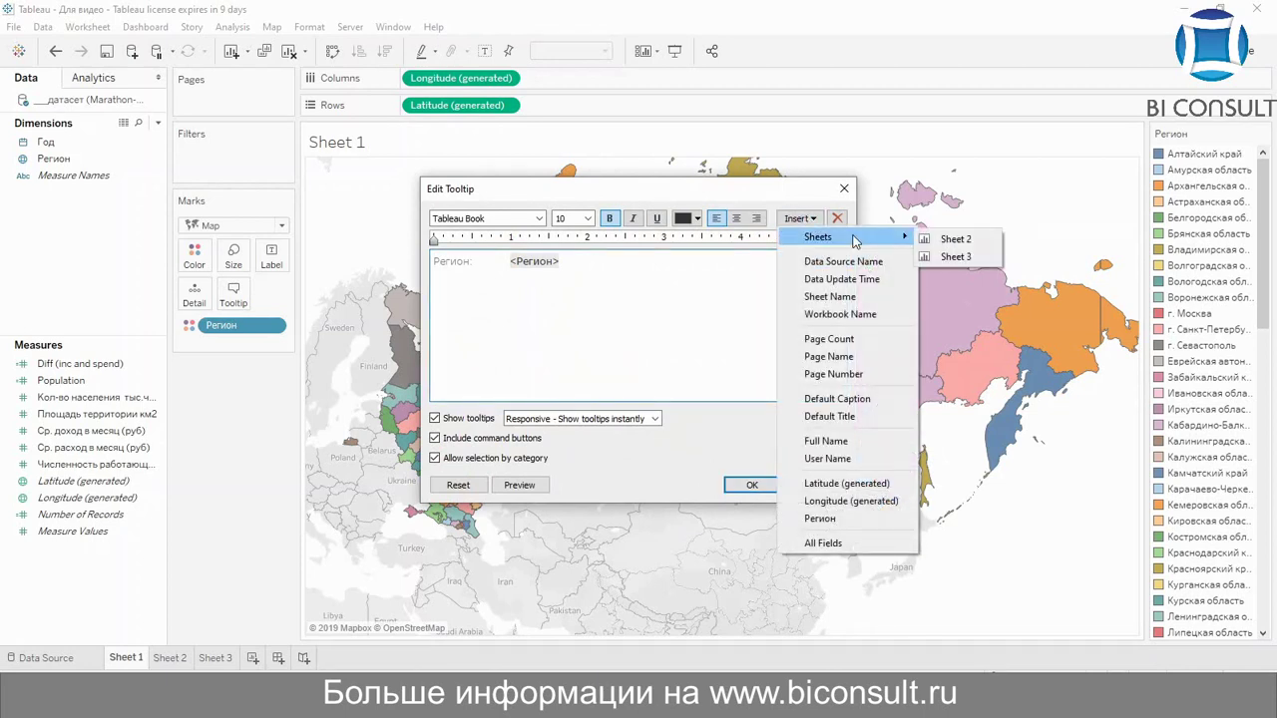
click(938, 258)
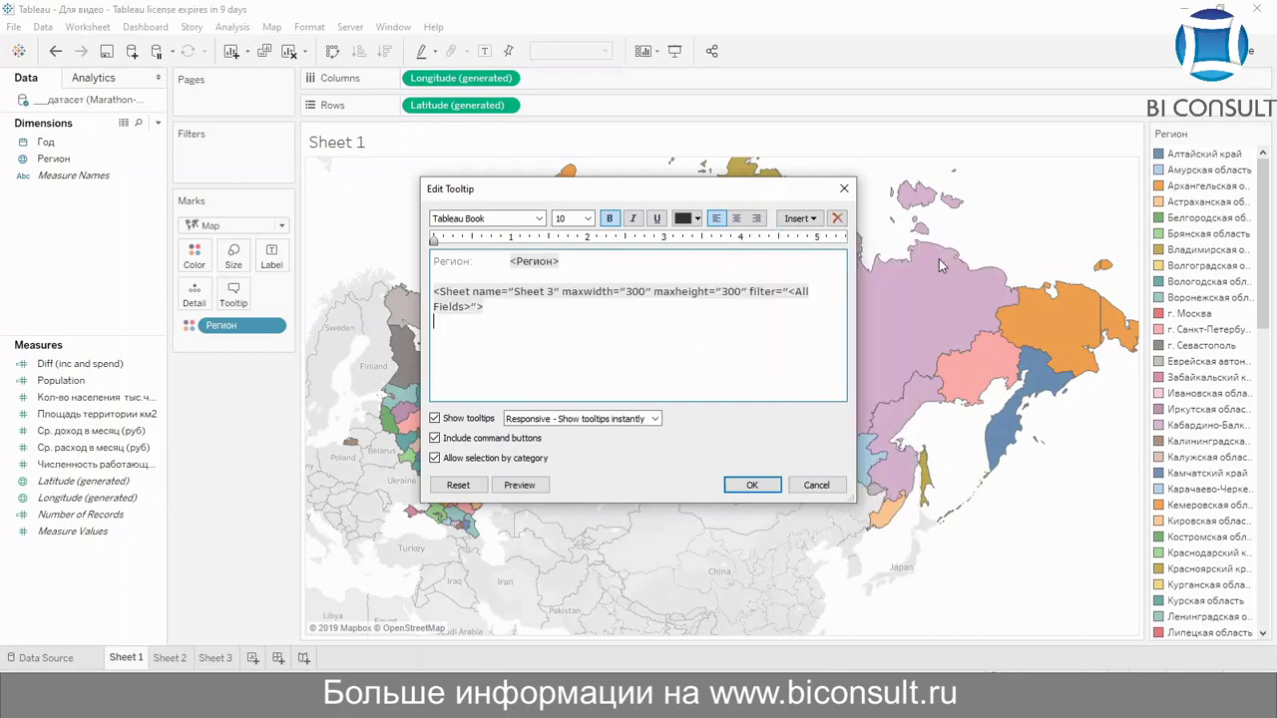
click(771, 493)
mouse_move(701, 357)
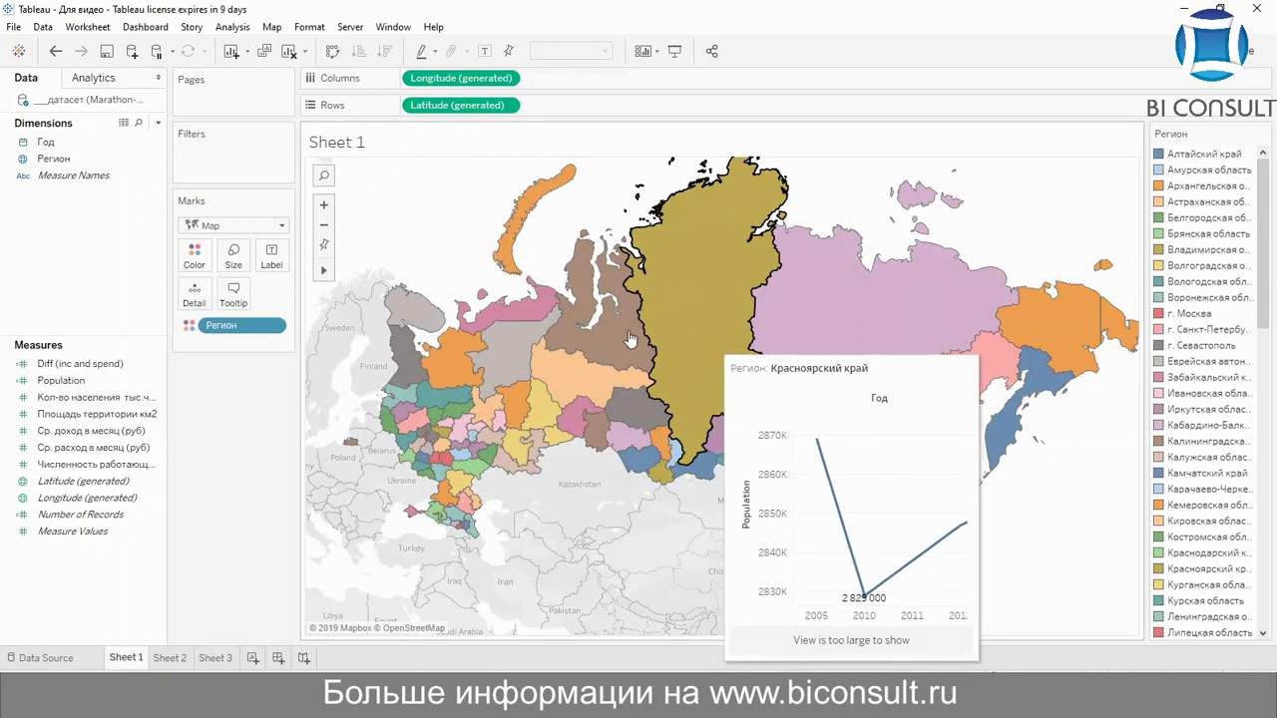
mouse_move(518, 357)
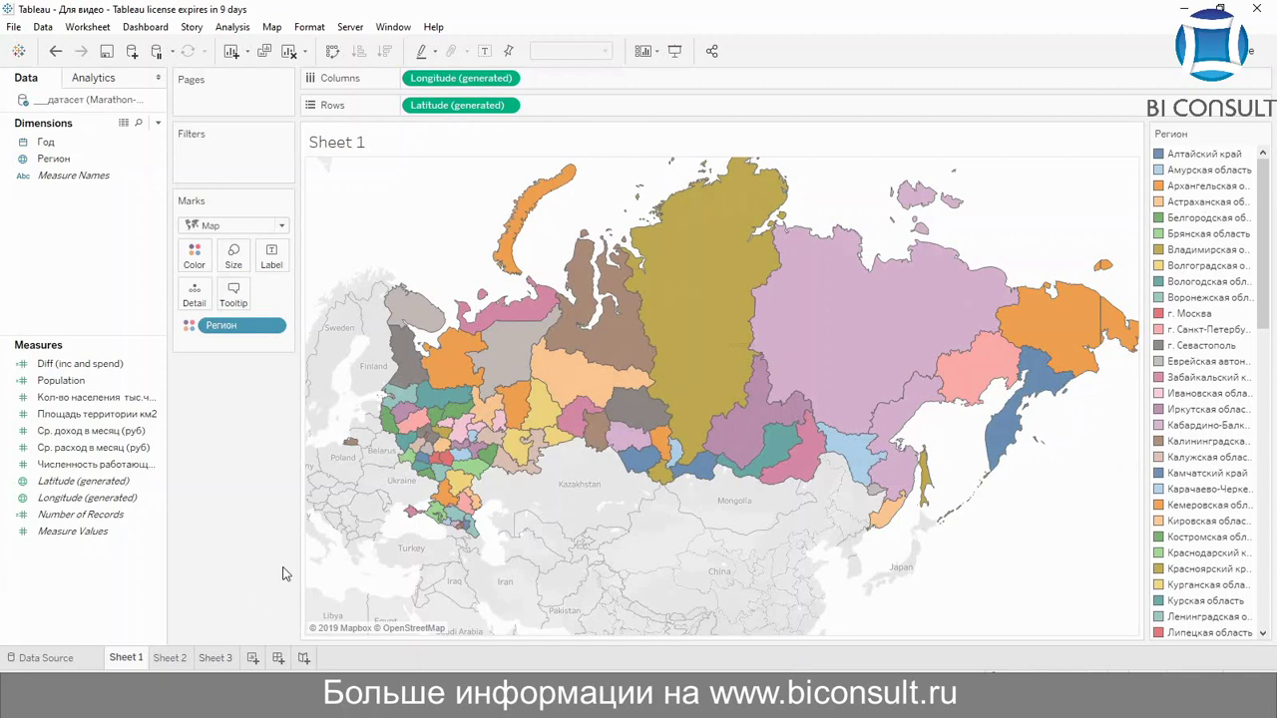
Set the Sheet 3 chart to fit Entire View and return to the Sheet 1 map to check its tooltip.
click(211, 661)
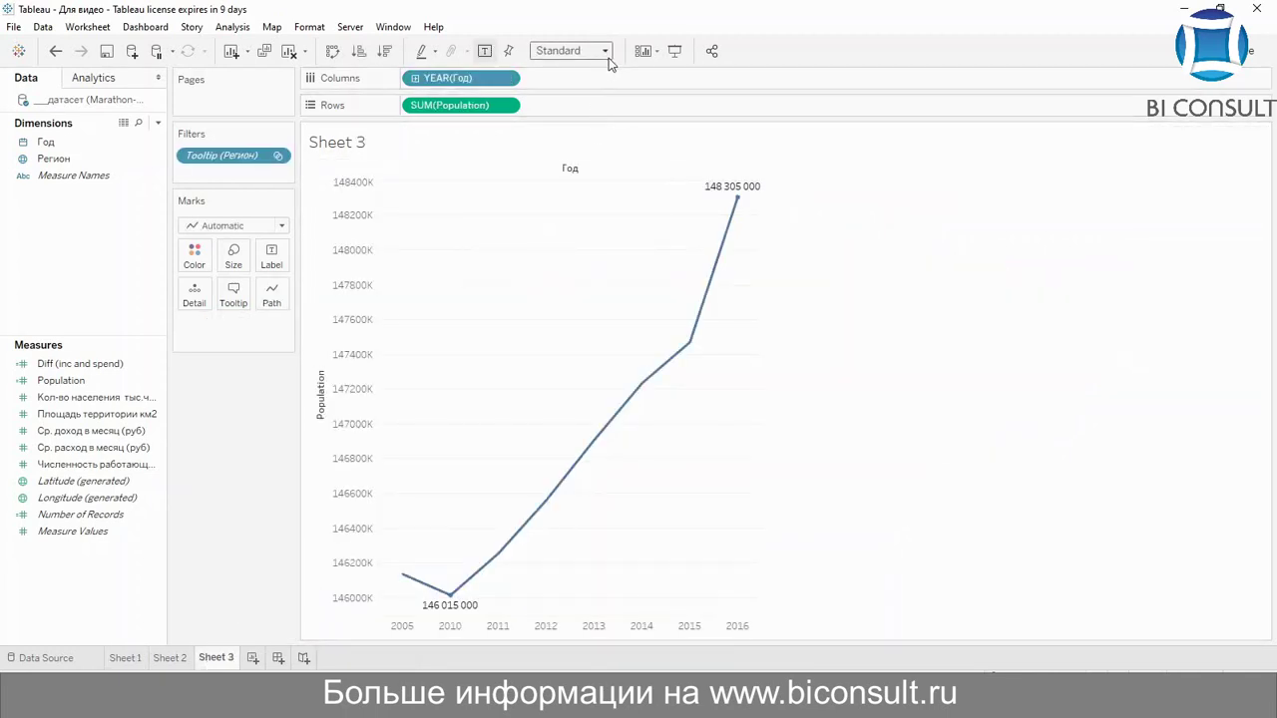
click(605, 51)
click(560, 107)
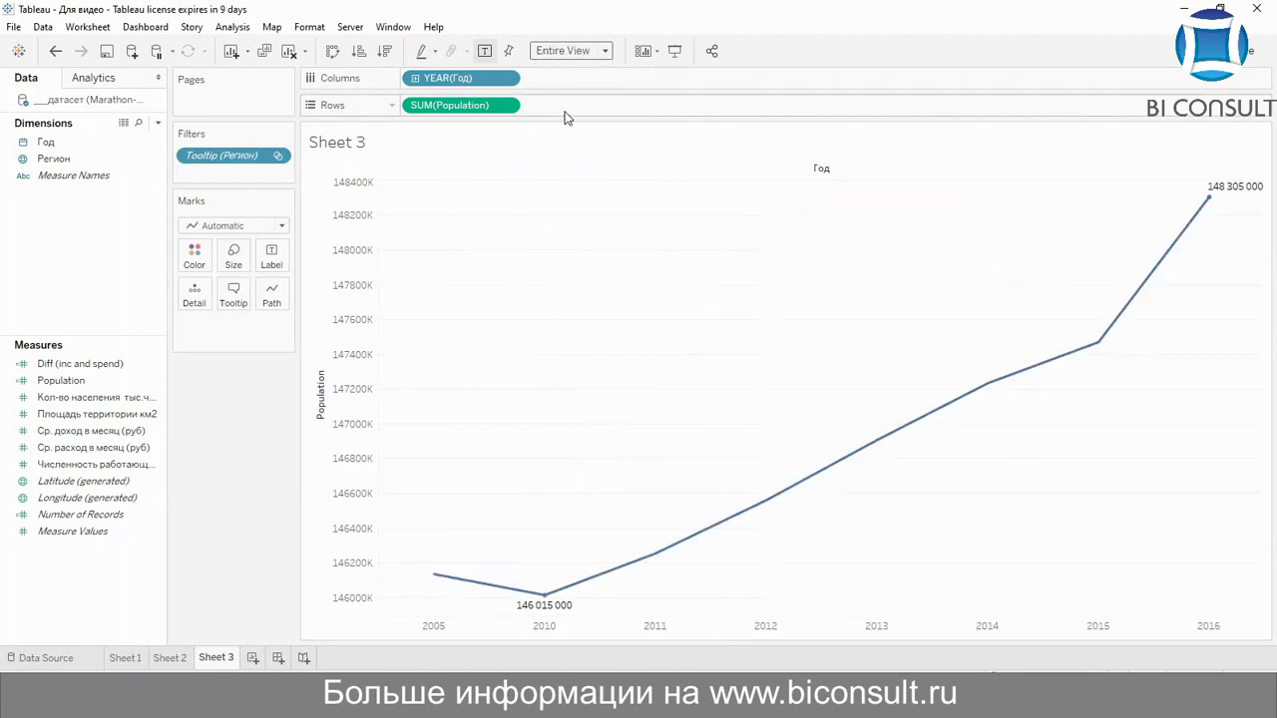
click(126, 660)
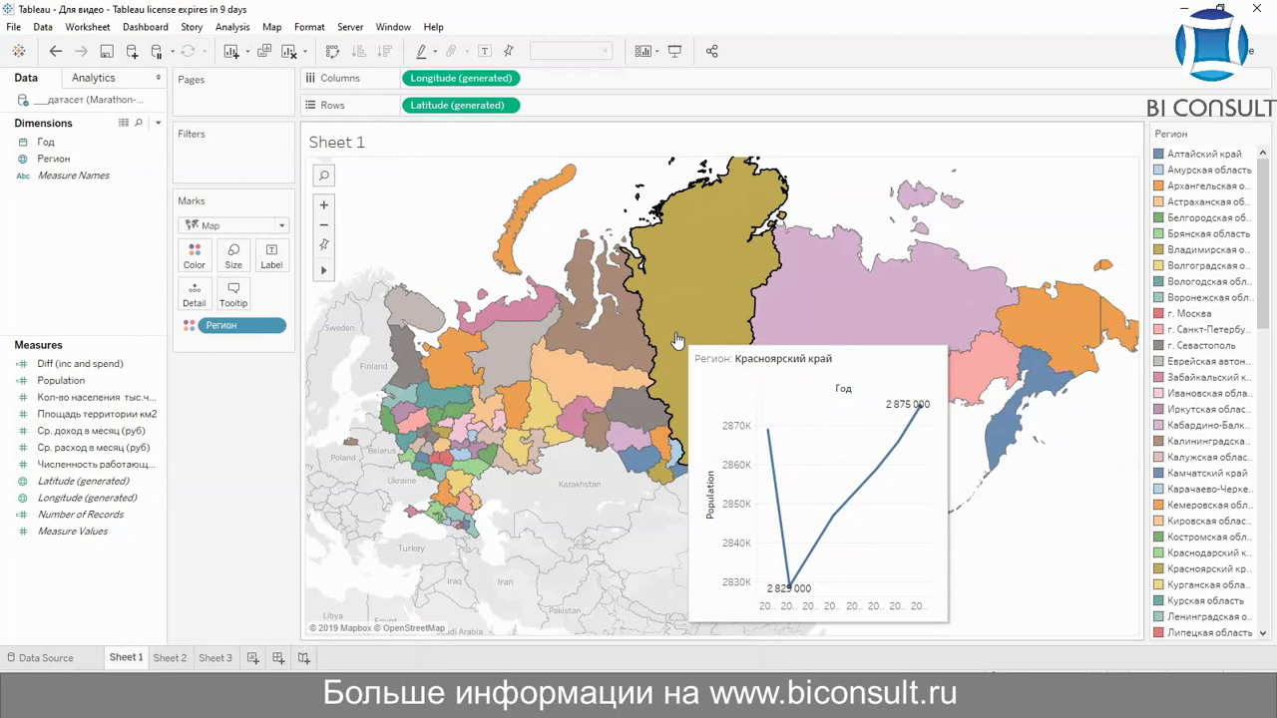
Create a new worksheet, start a new calculated field in it and clear the default name.
click(253, 658)
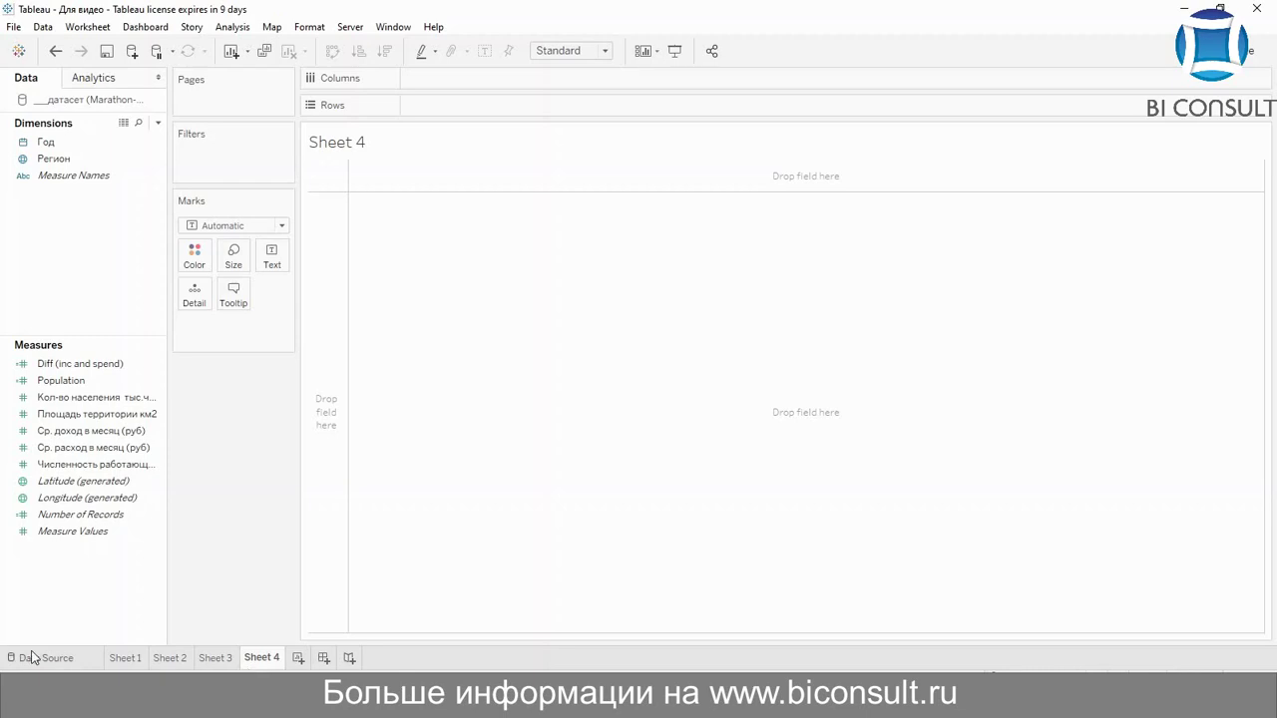
right_click(82, 574)
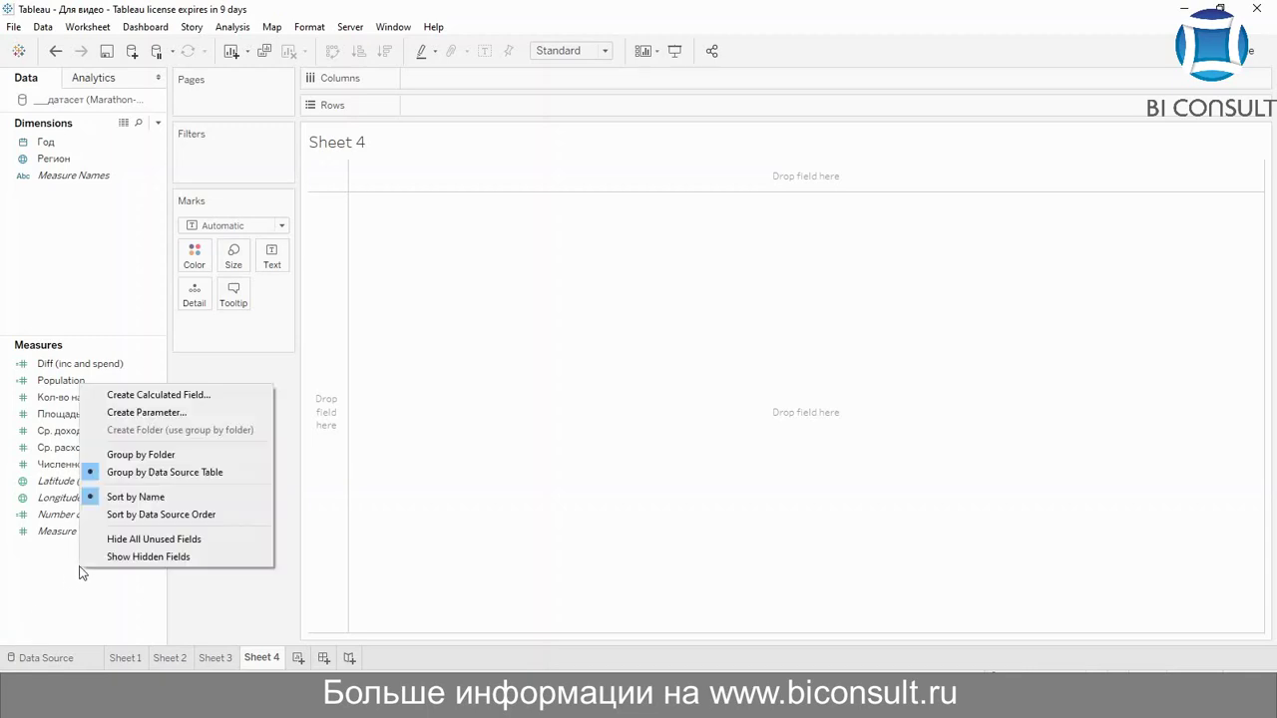
click(200, 394)
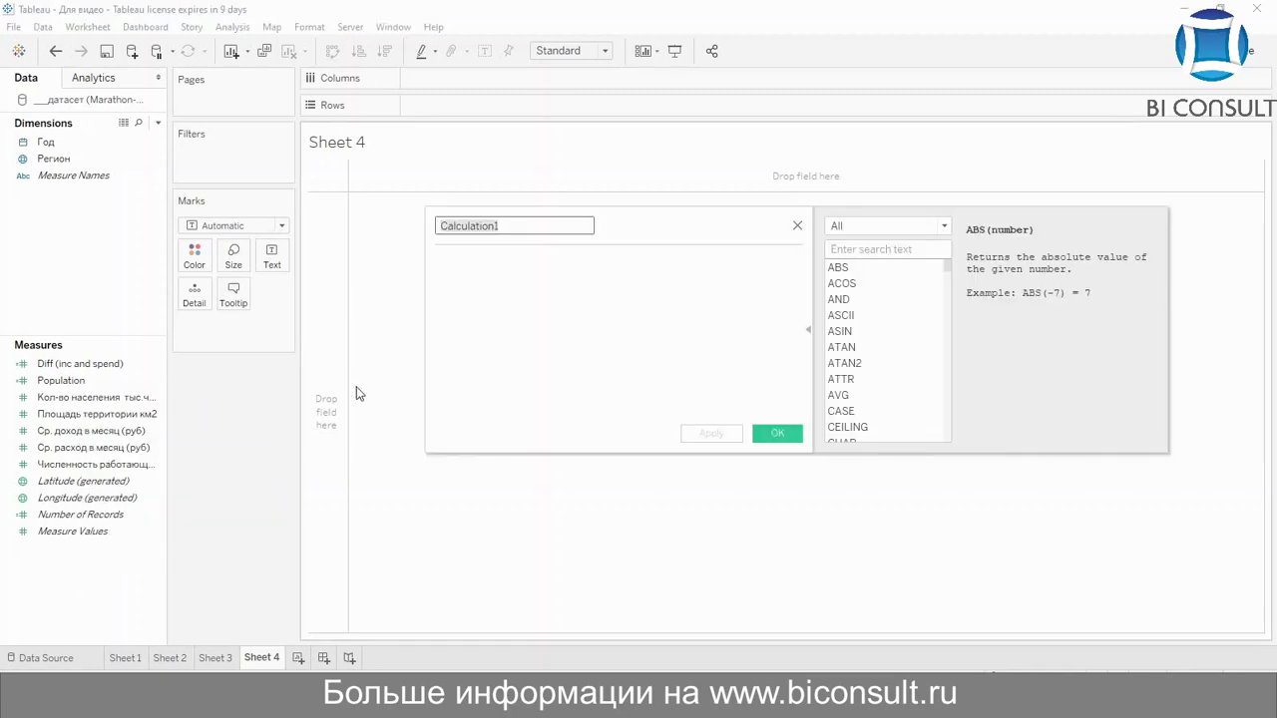
key(ctrl+a)
key(BackSpace)
text(Ц)
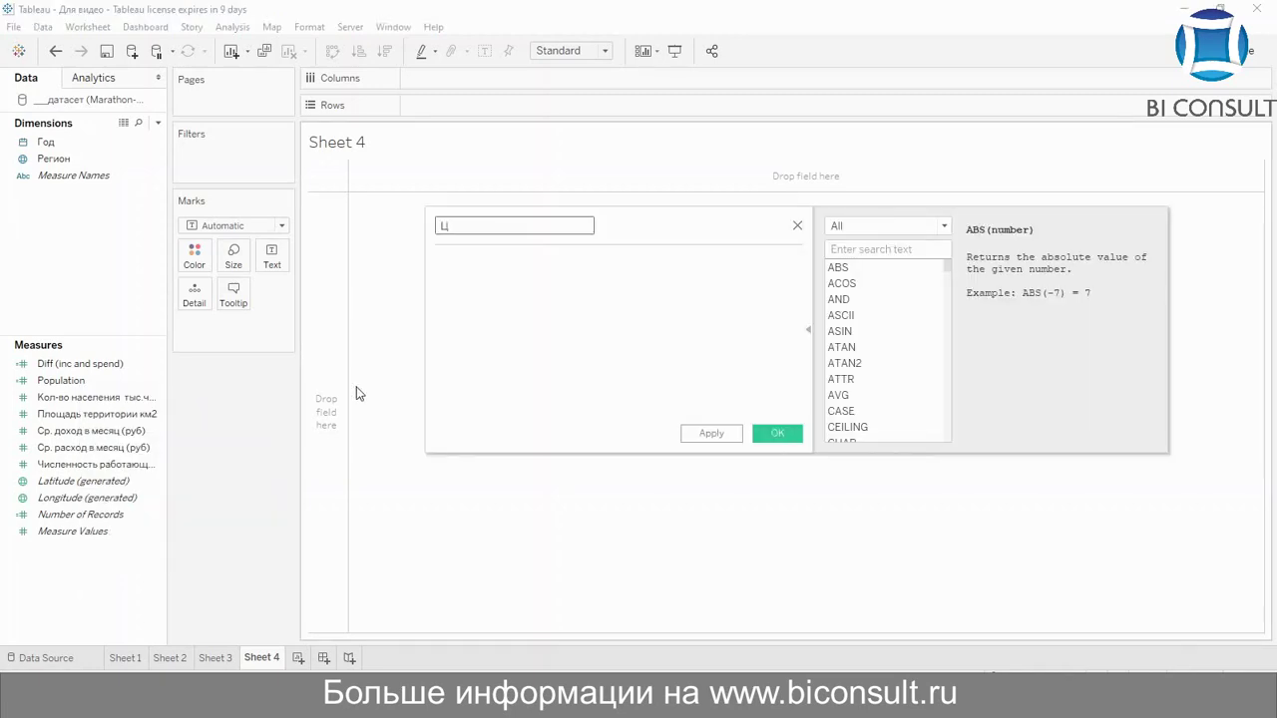
key(BackSpace)
text(Уездный)
key(BackSpace)
key(BackSpace)
key(BackSpace)
key(BackSpace)
key(BackSpace)
key(BackSpace)
key(BackSpace)
key(super)
key(super)
text(Уьздный)
key(BackSpace)
key(BackSpace)
key(BackSpace)
key(BackSpace)
key(BackSpace)
key(BackSpace)
key(BackSpace)
Name the calculated field Employed, enter the formula [Численность работающих тыс.человек] * 1000 and save it.
text(Employed)
key(Tab)
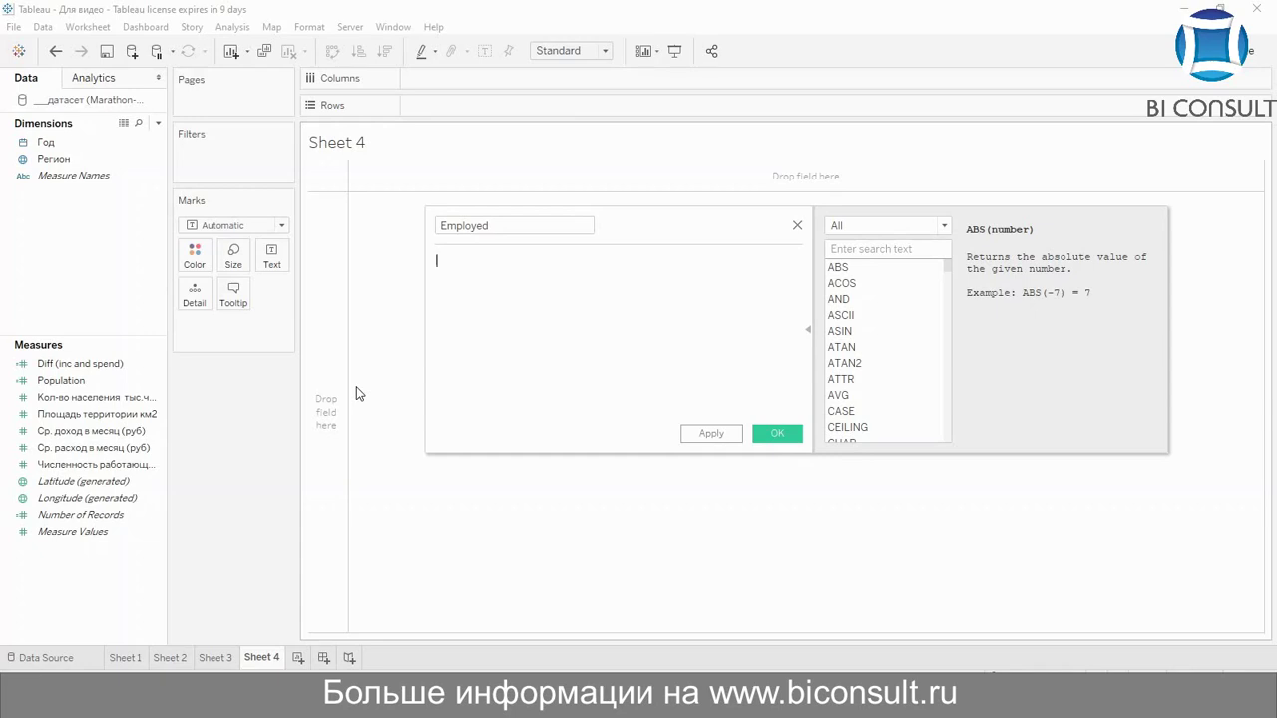
text(x)
key(BackSpace)
text(x)
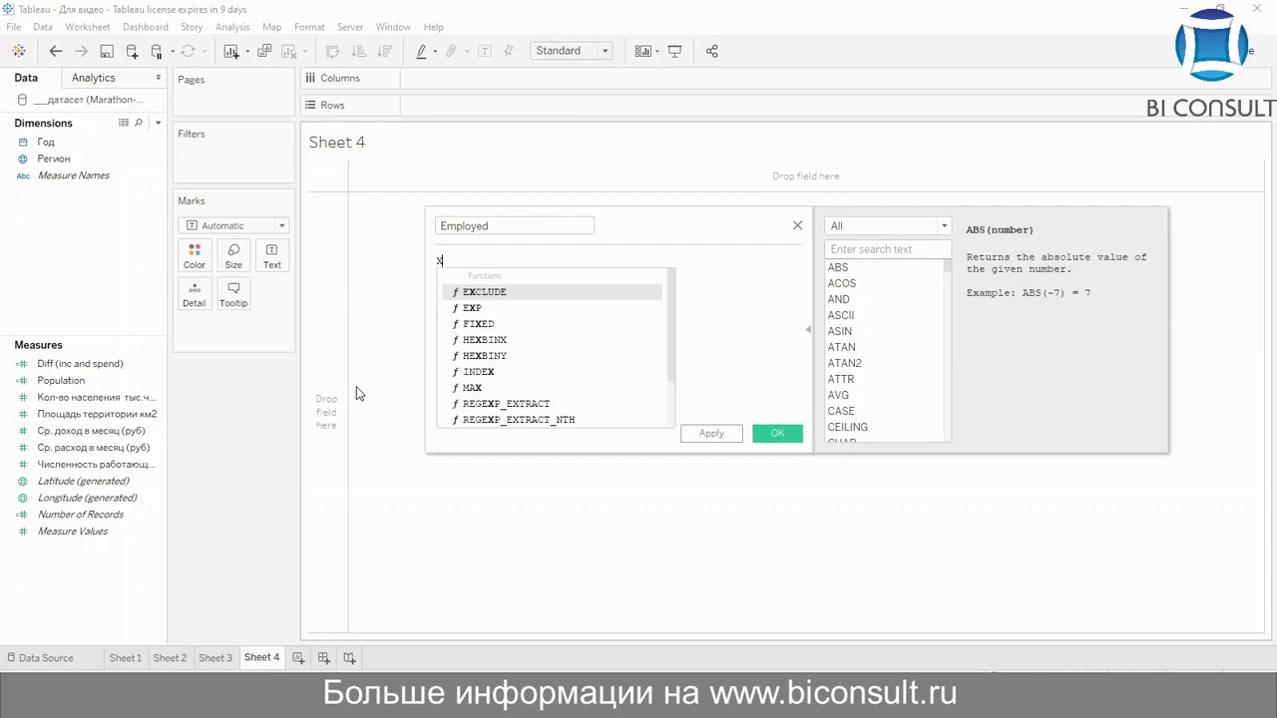
key(BackSpace)
text(x)
key(BackSpace)
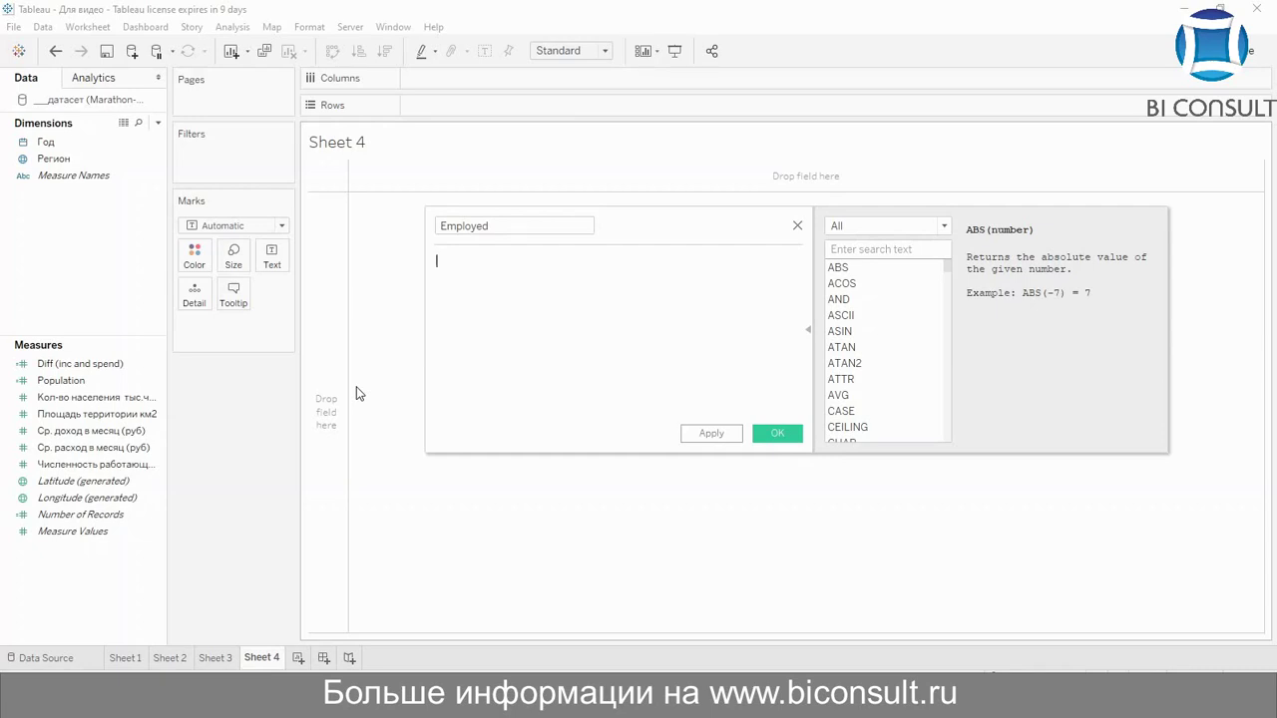
text(ч)
key(Return)
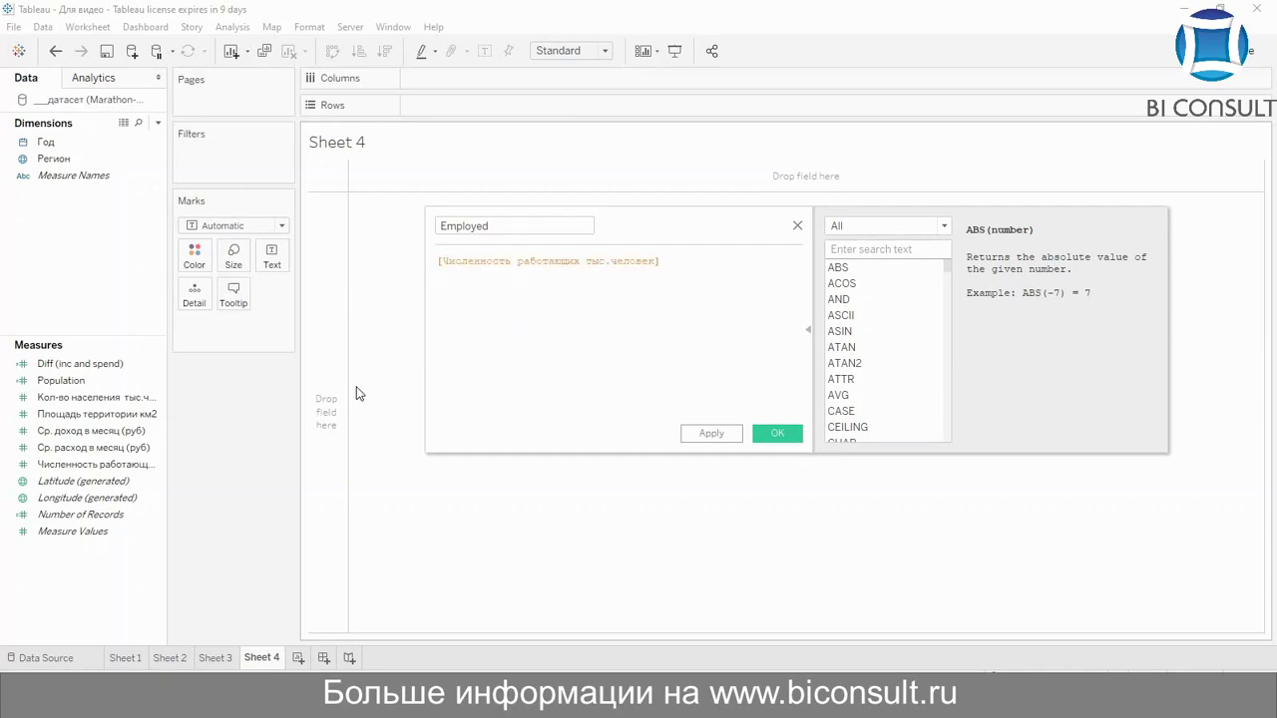
text(* 1000)
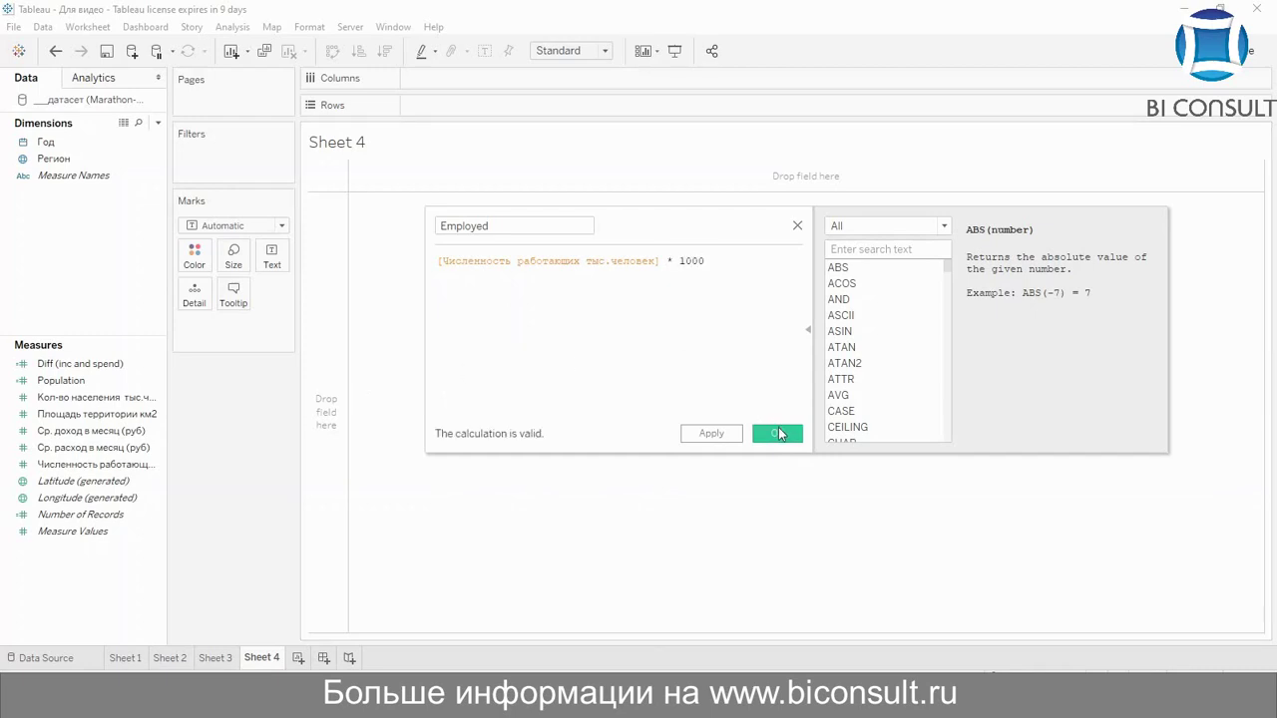
click(779, 434)
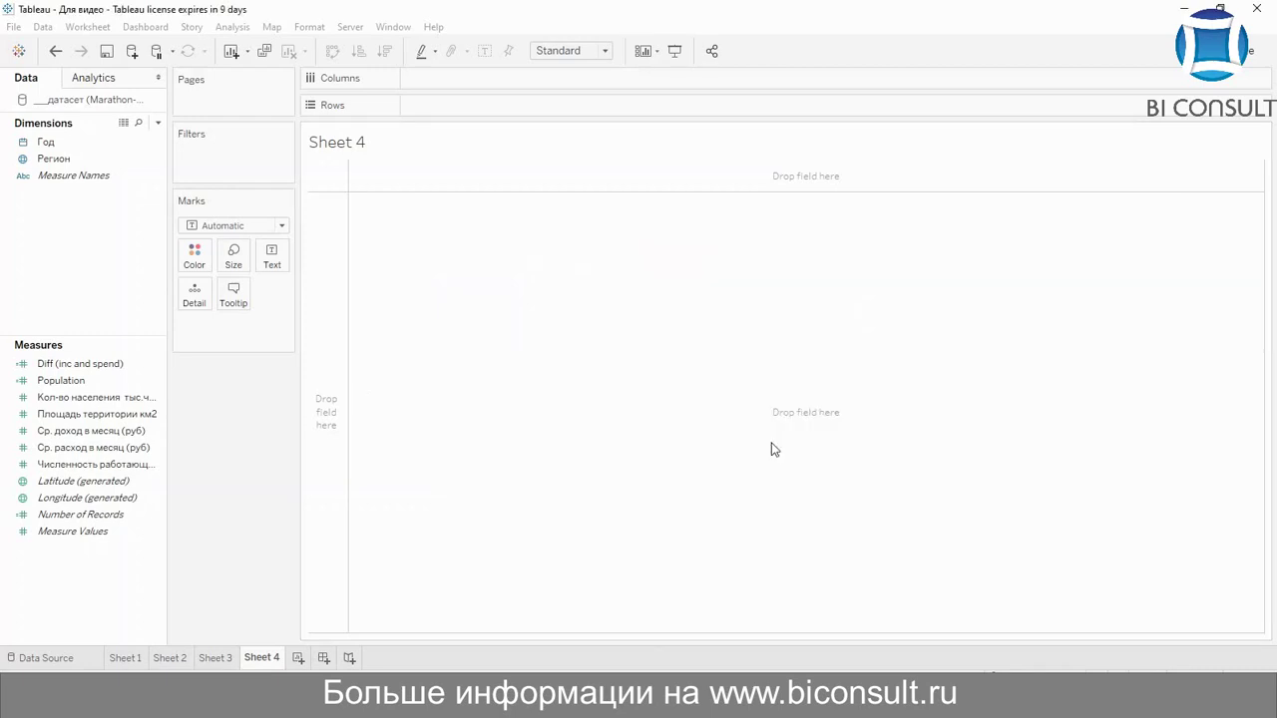
Create a new calculated field named Unemployed.
right_click(33, 579)
click(136, 399)
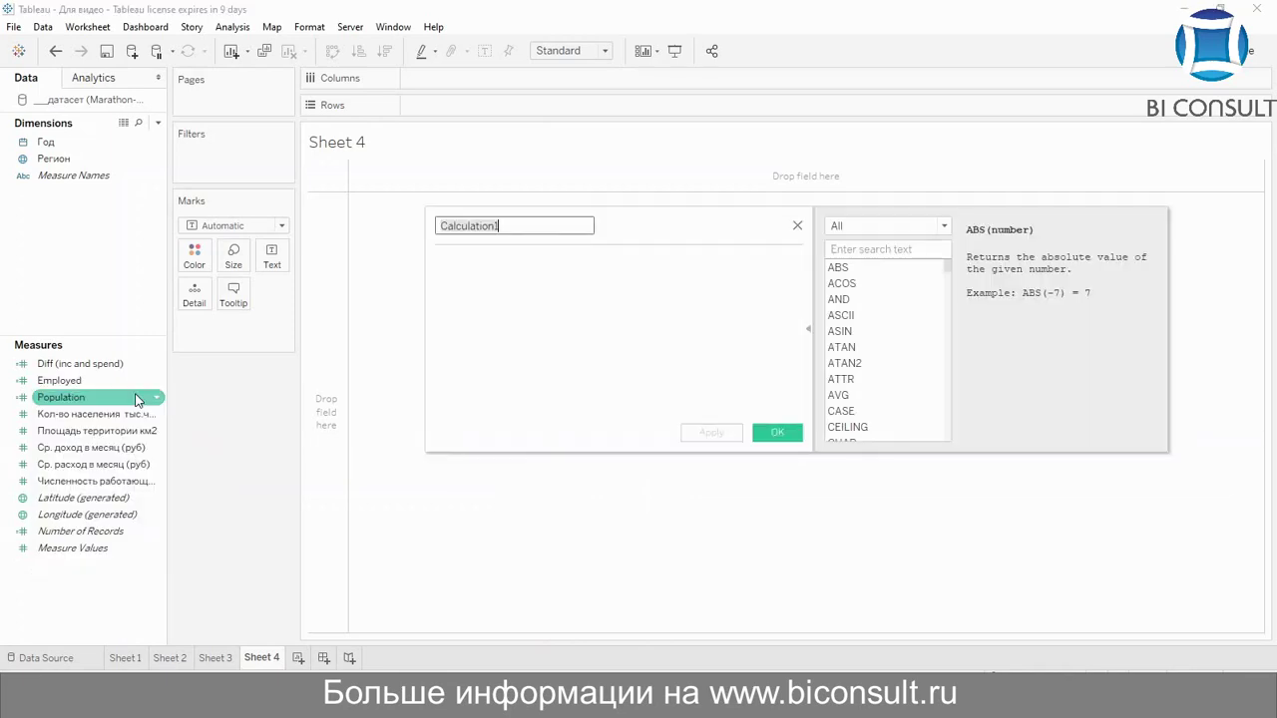
text(Un)
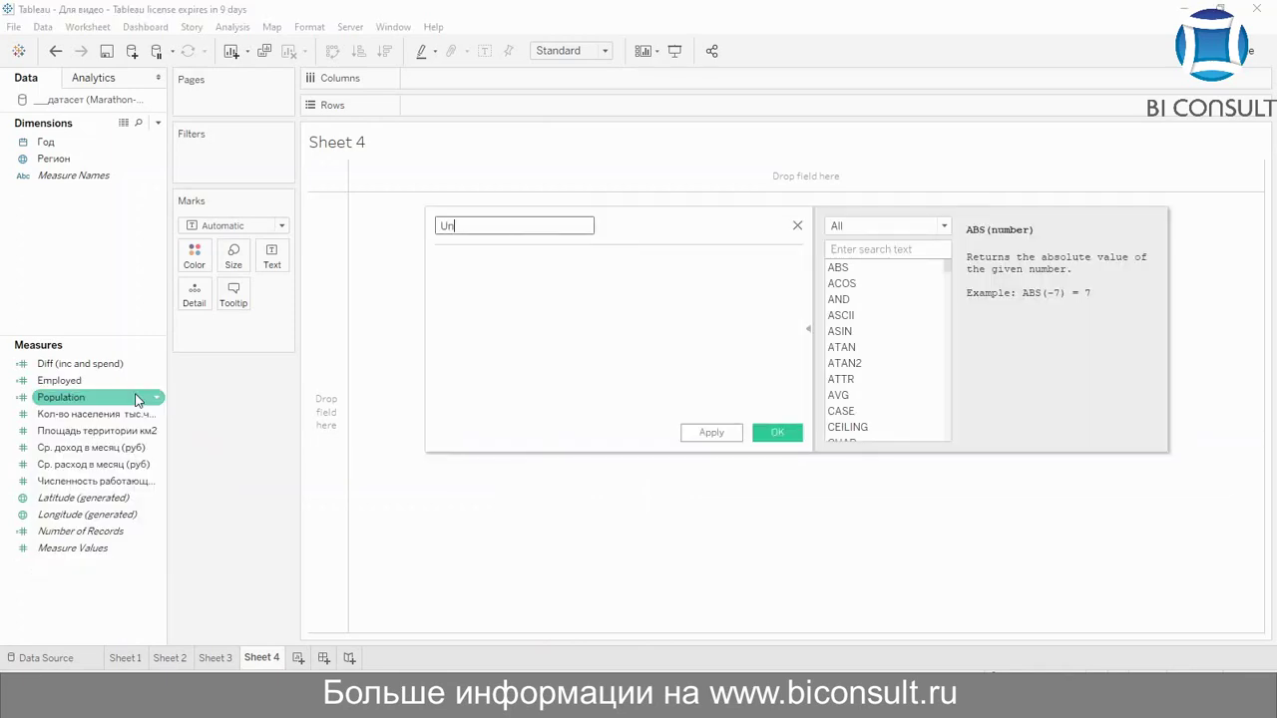
text(employed)
key(Tab)
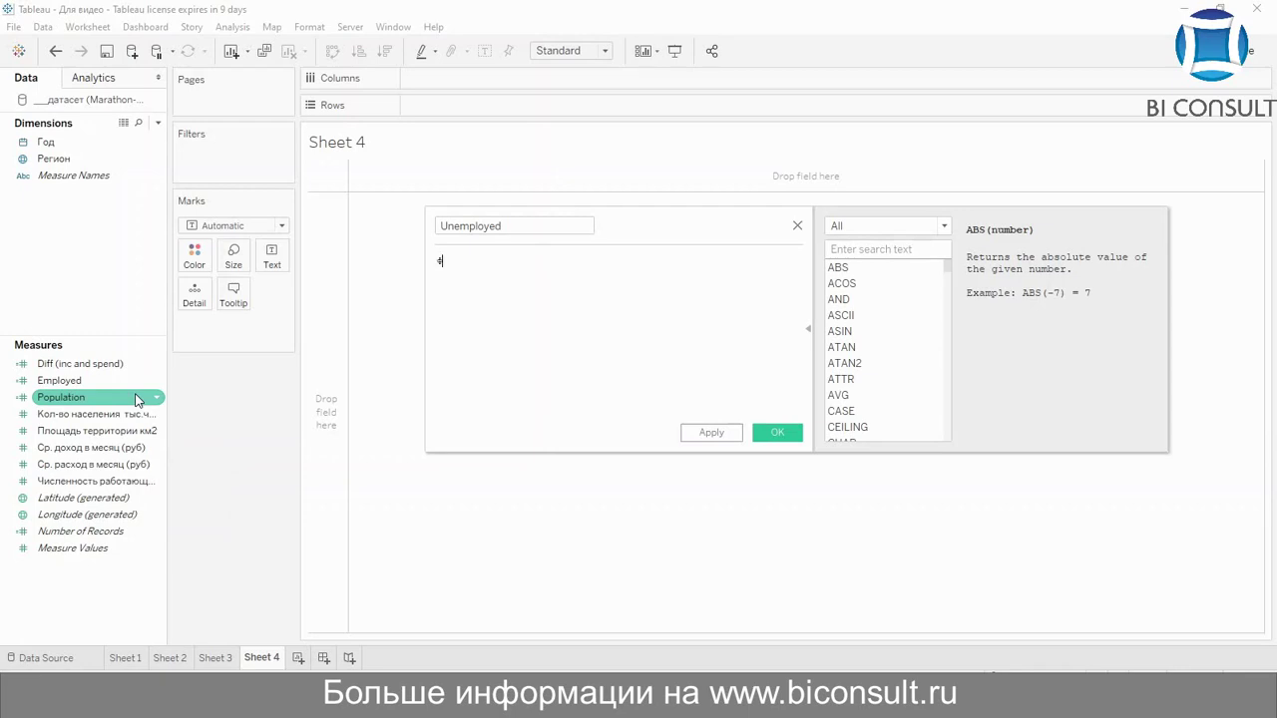
Begin the Unemployed formula with the average of the Population field, AVG([Population]).
text(a)
key(BackSpace)
text(AVG()
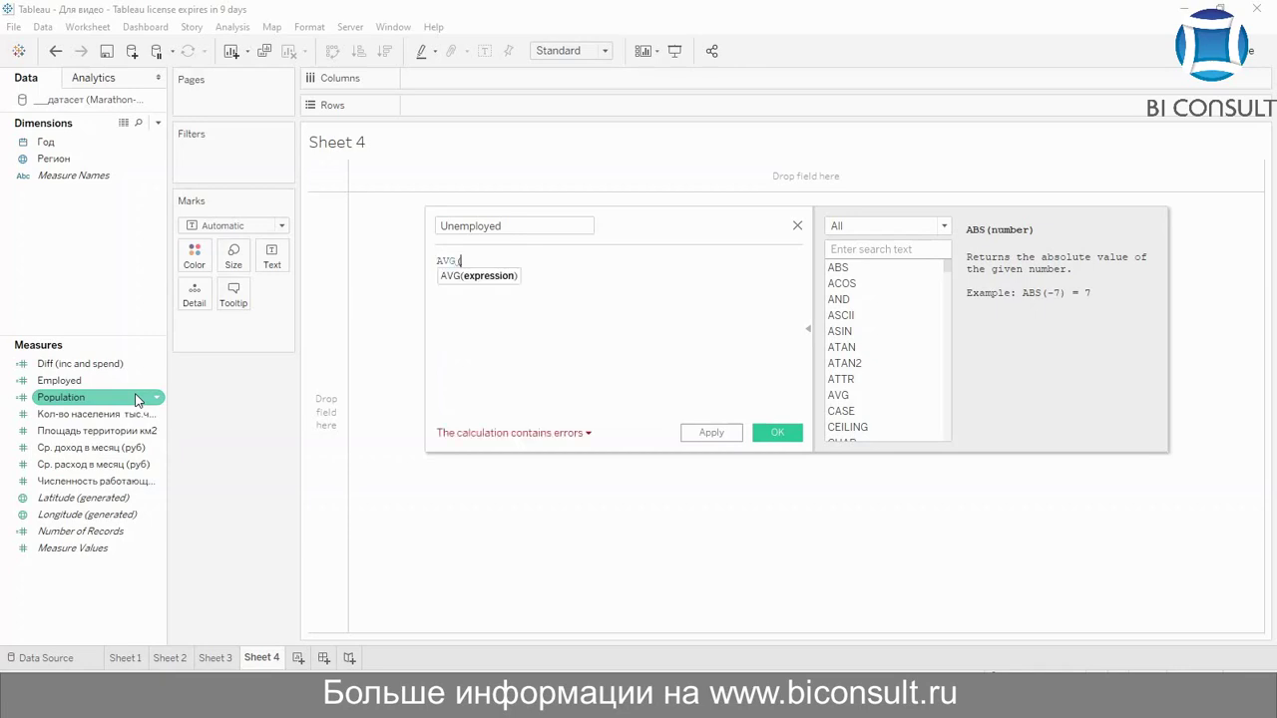
text(Н)
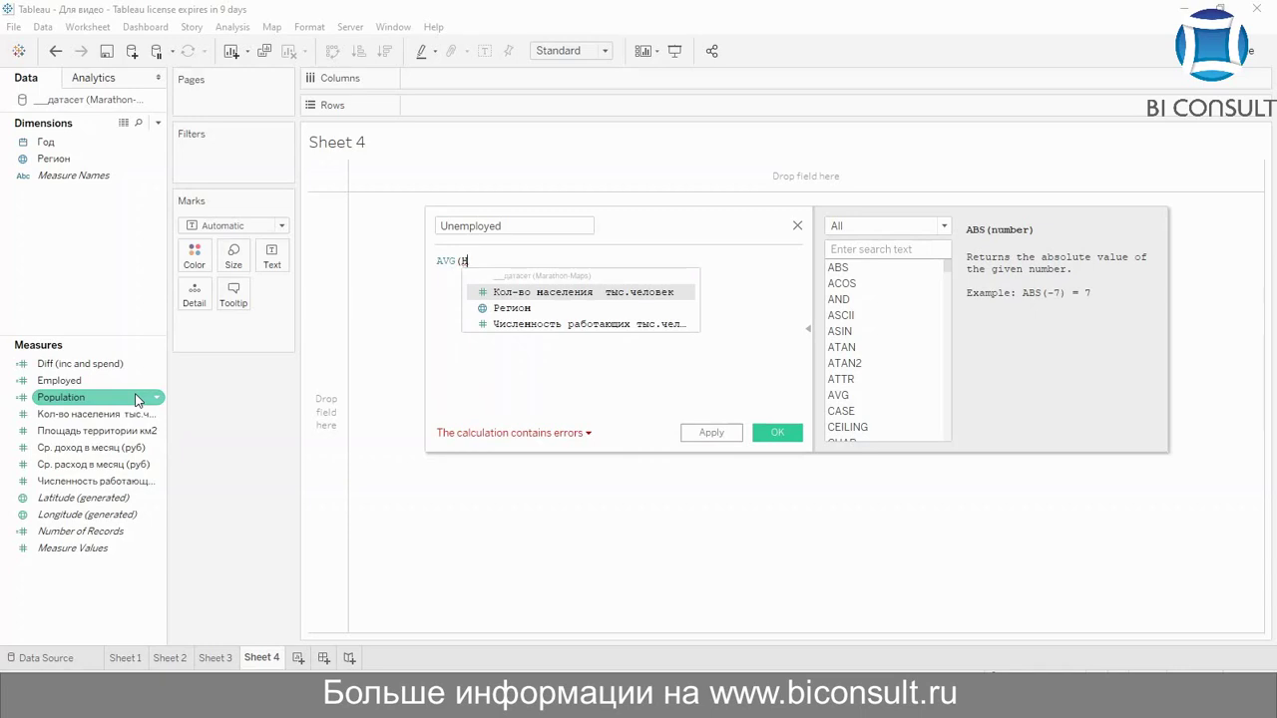
key(BackSpace)
text(P)
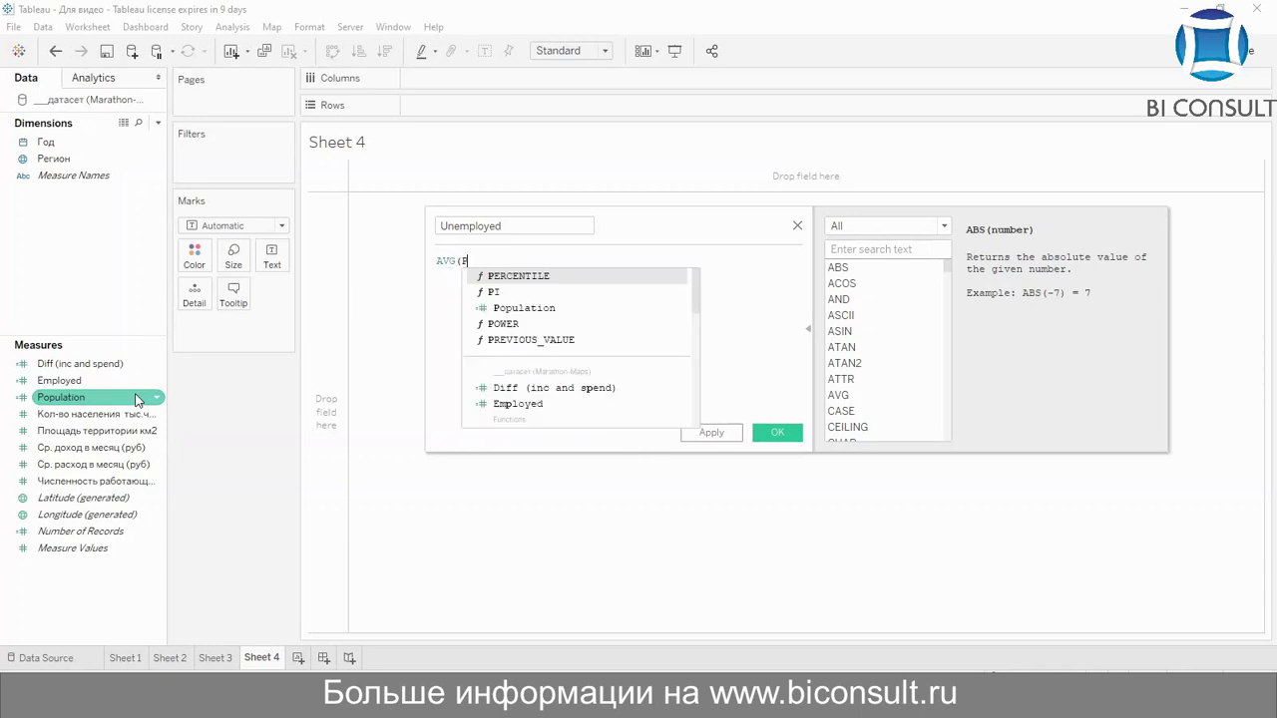
text(o)
key(Return)
text() )
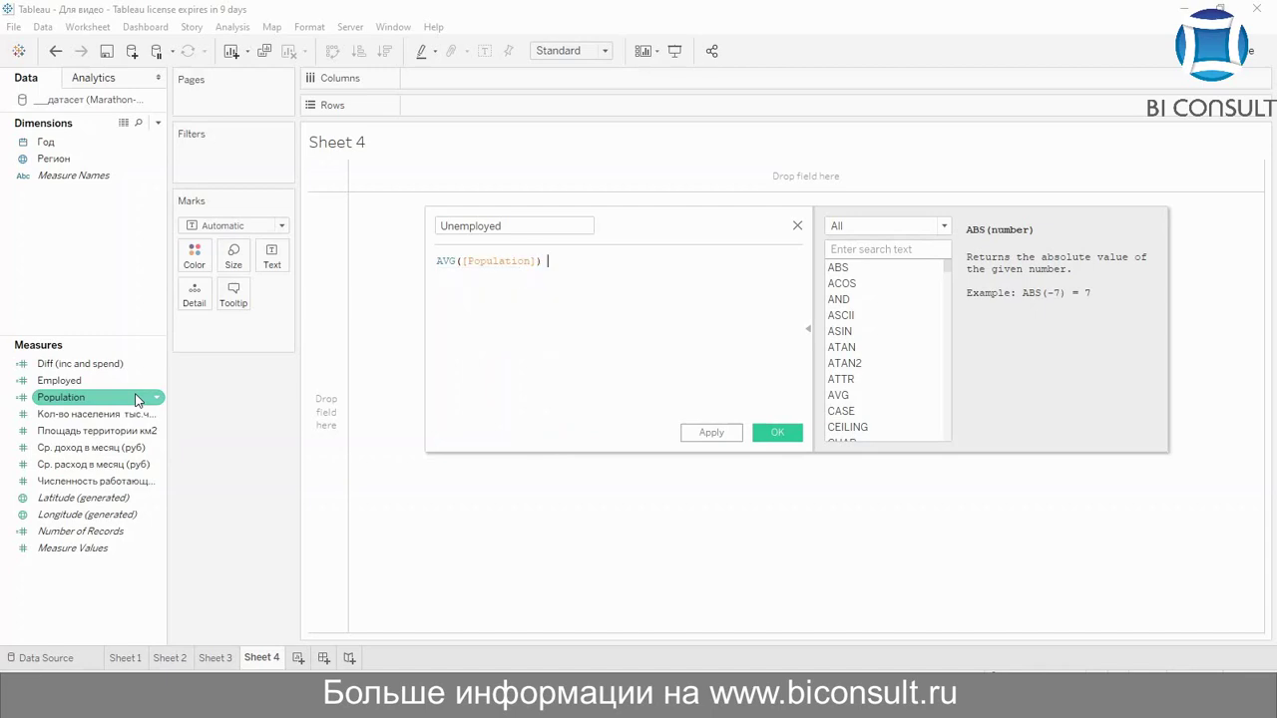
Subtract AVG([Employed]) from the population average in the Unemployed formula and save the calculated field.
text(- AV)
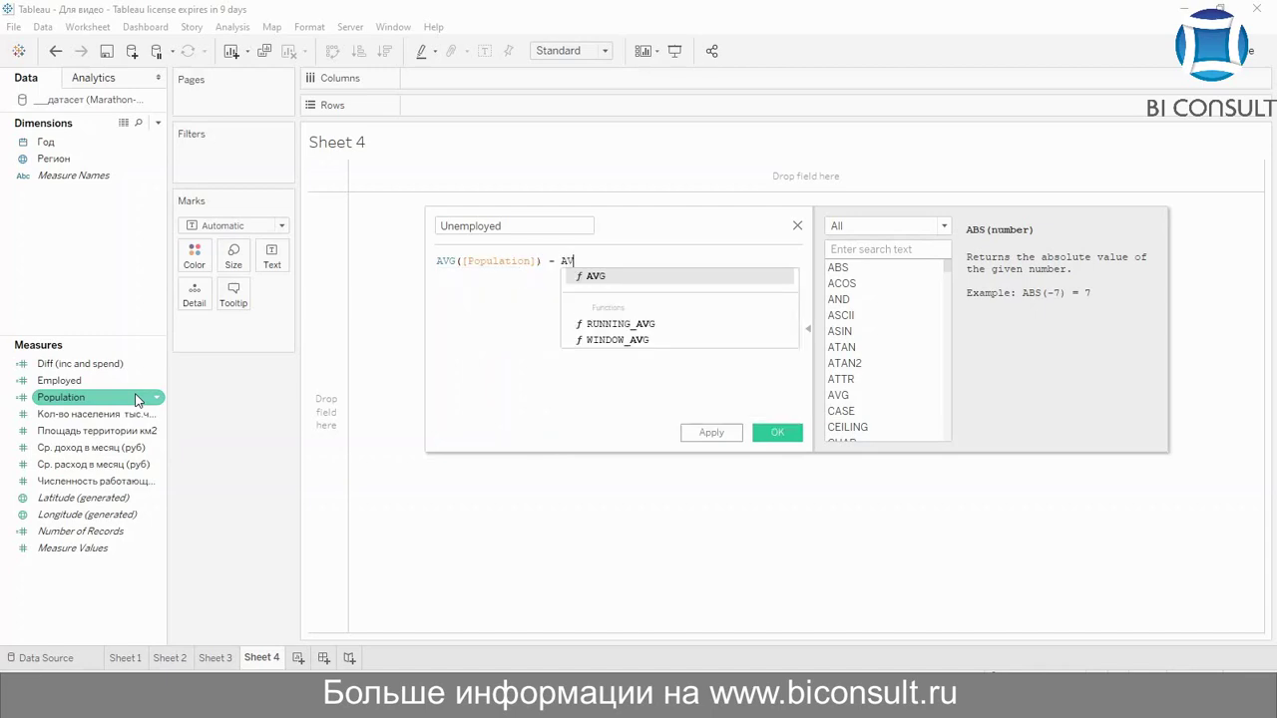
text(G()
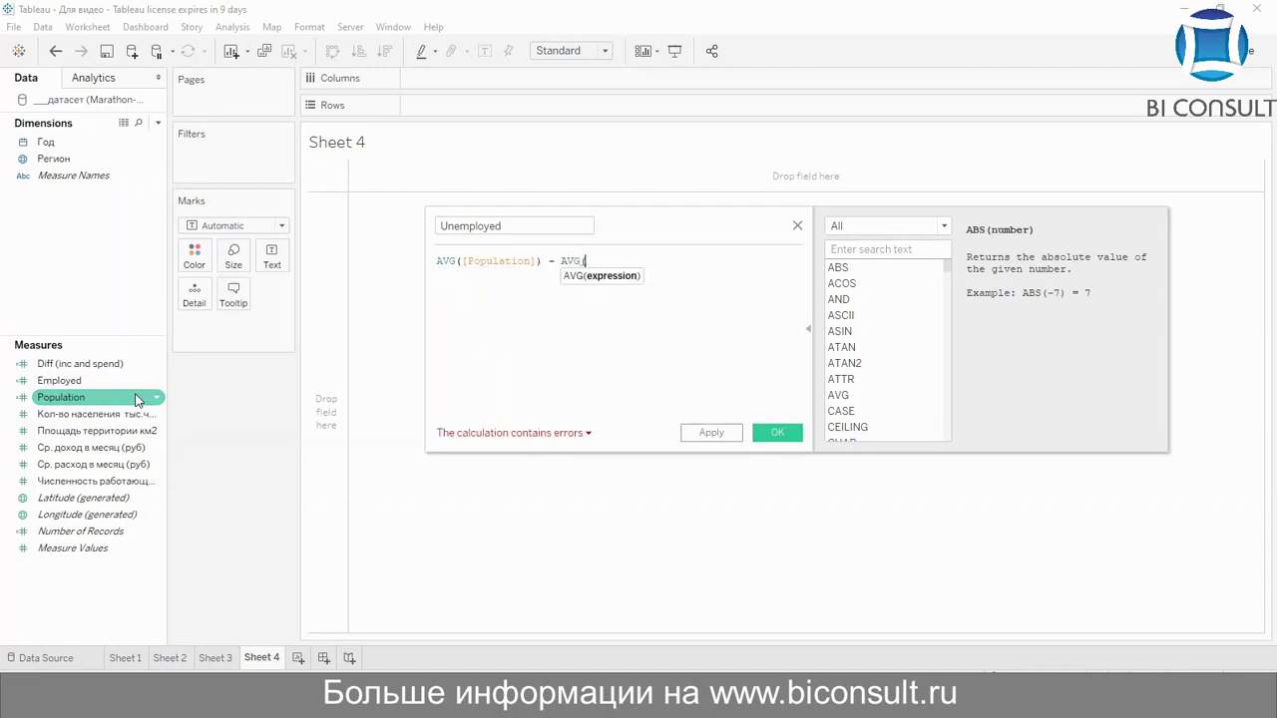
text(E)
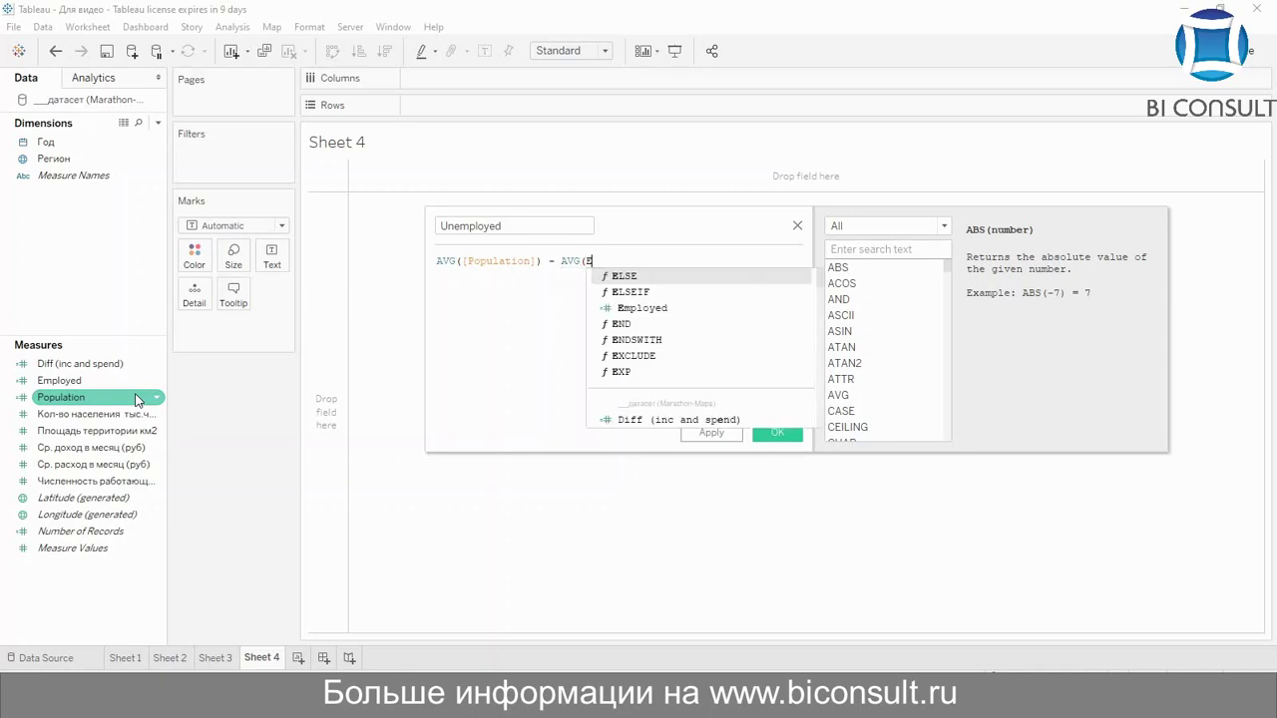
key(Down)
key(Down)
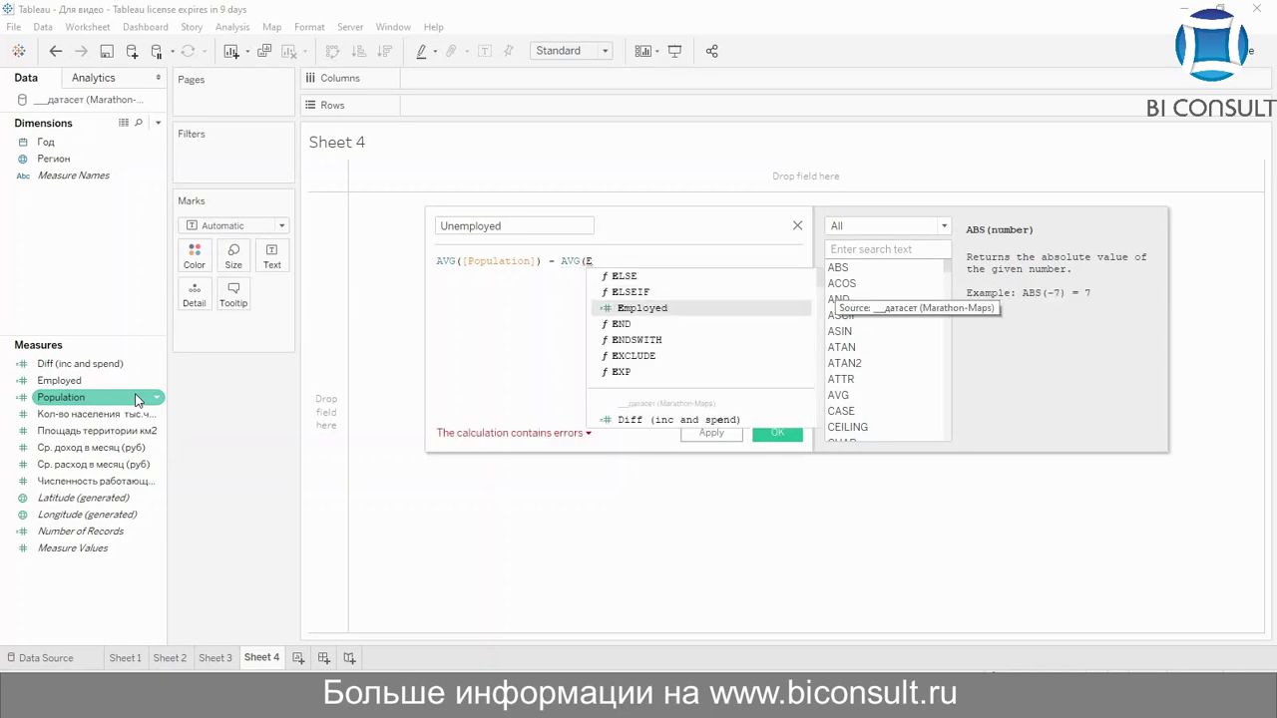
key(Return)
text())
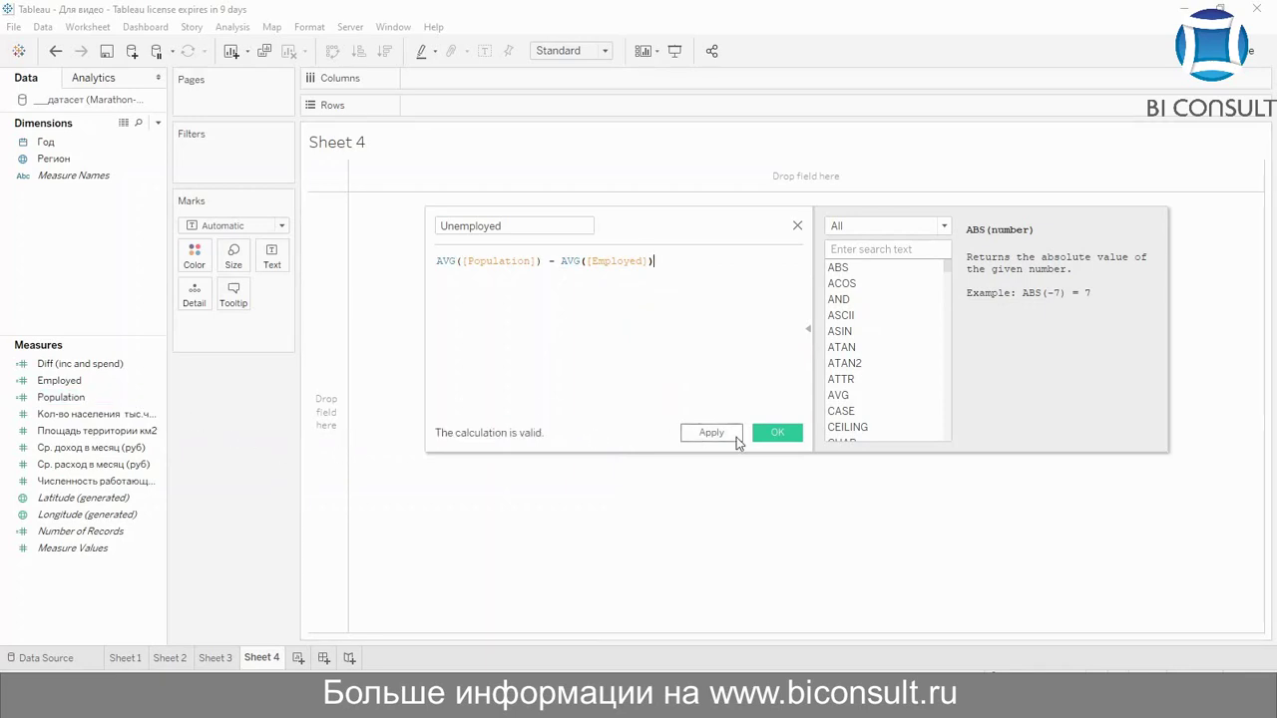
click(773, 434)
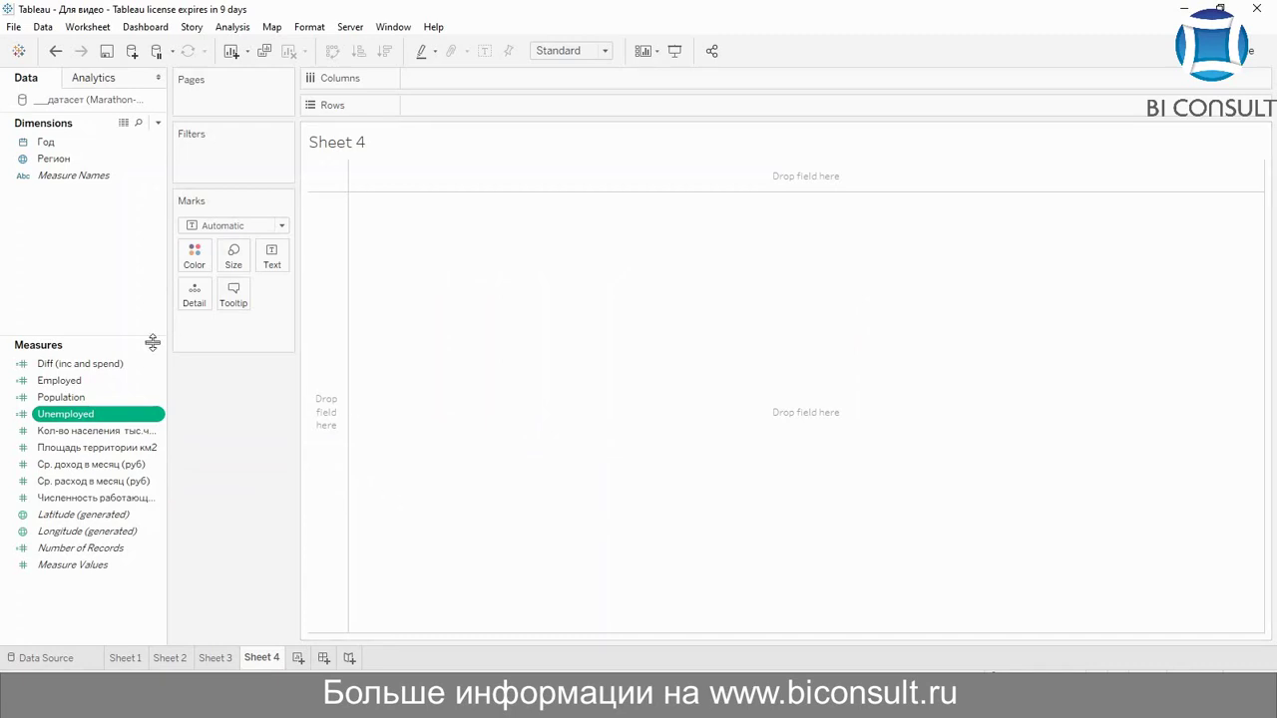
Build a map on Sheet 4 from the generated latitude and longitude, and filter the year of Год to 2016.
double_click(132, 514)
double_click(132, 531)
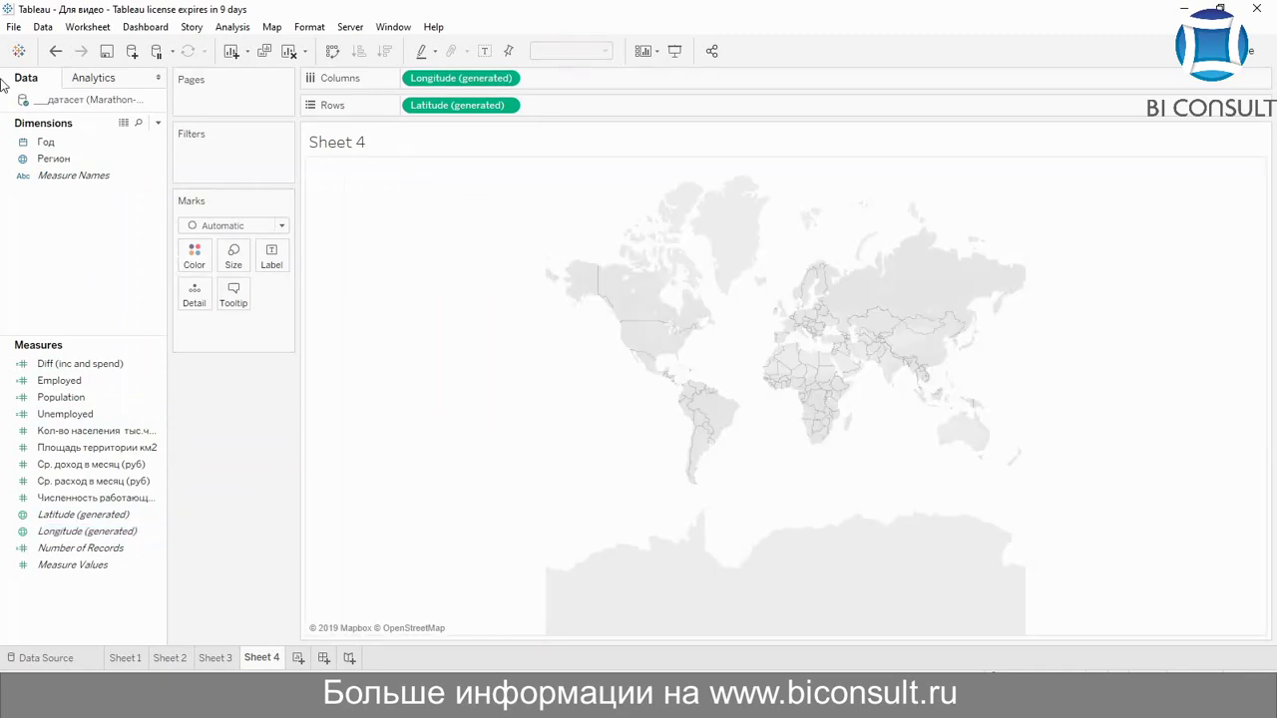
click(63, 143)
drag(64, 143, 263, 163)
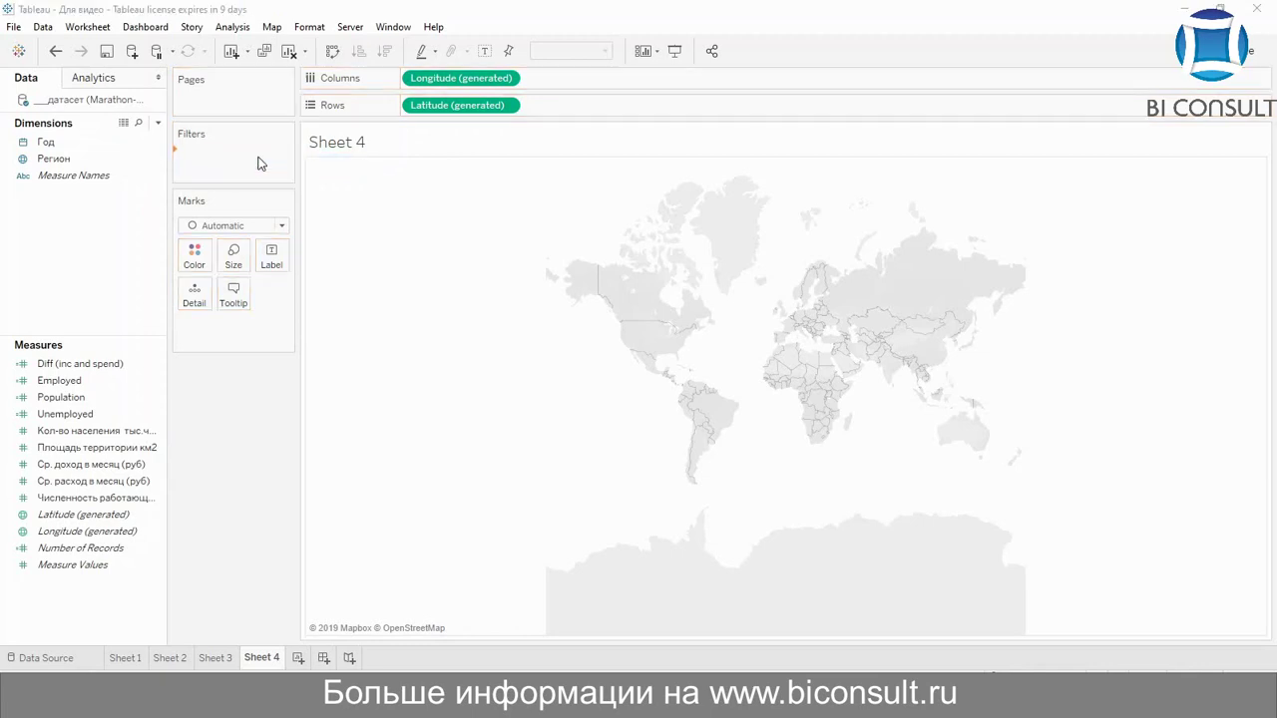
double_click(555, 254)
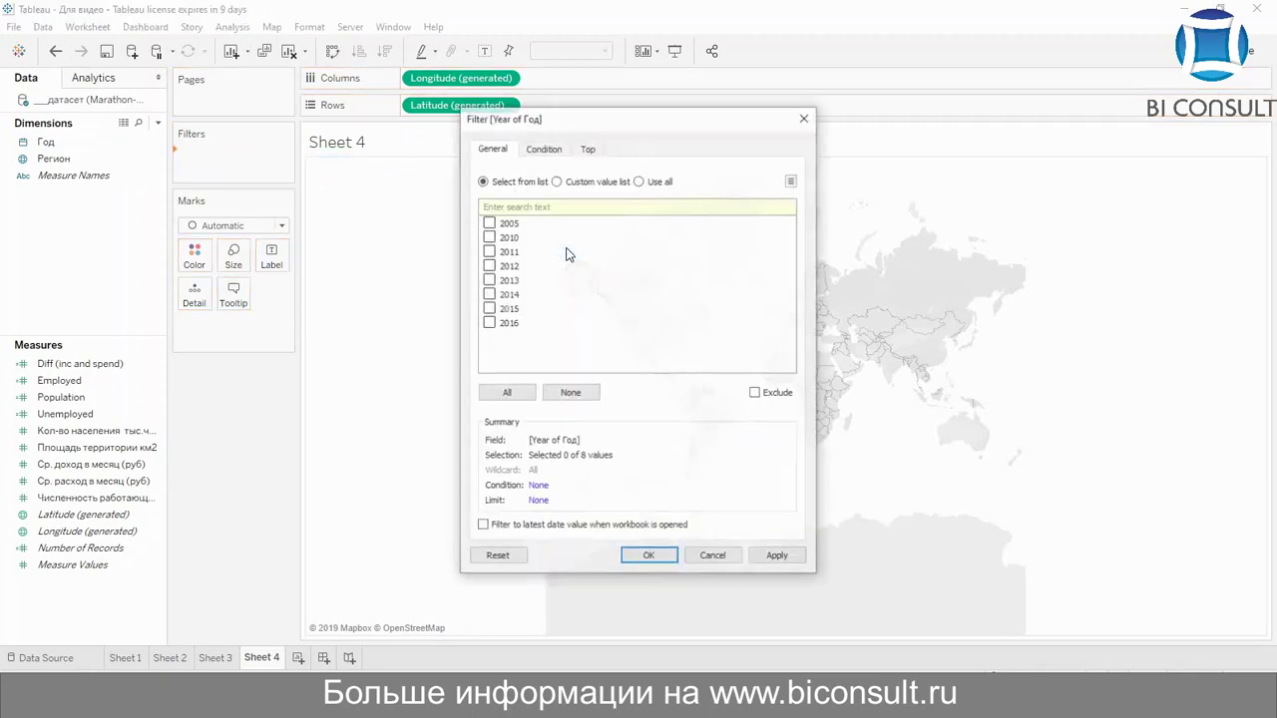
click(487, 323)
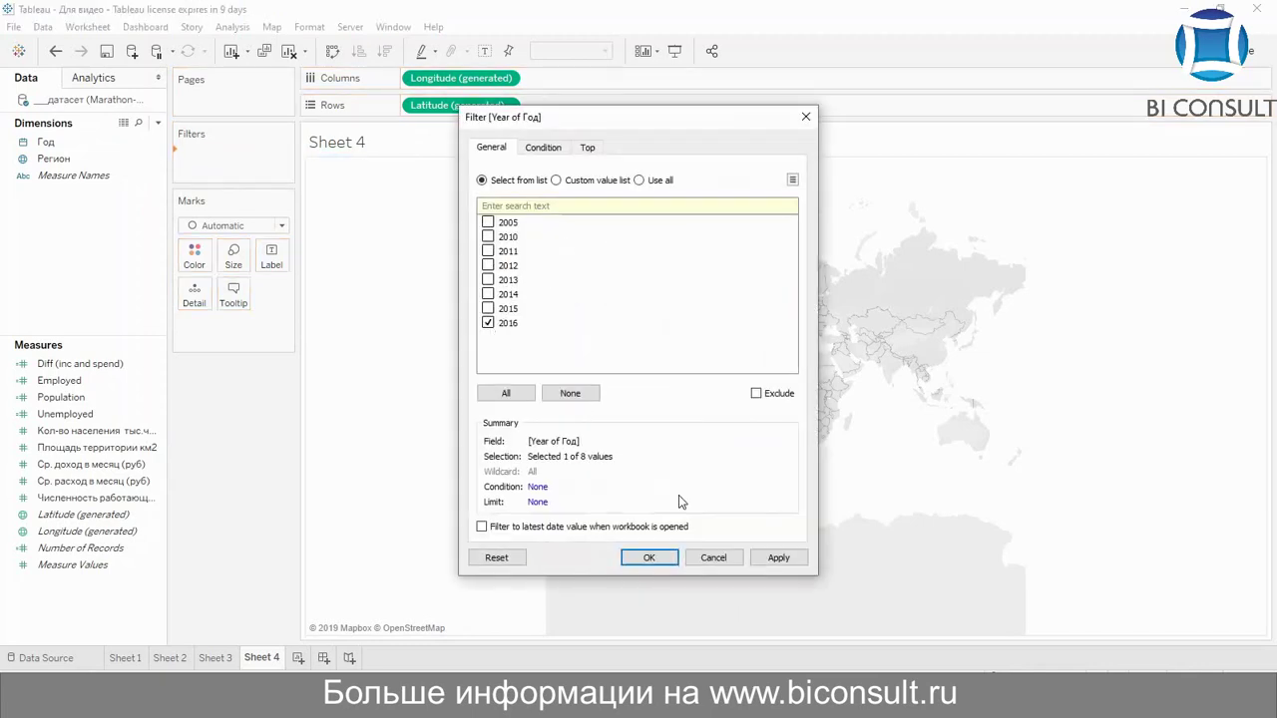
click(779, 558)
click(650, 557)
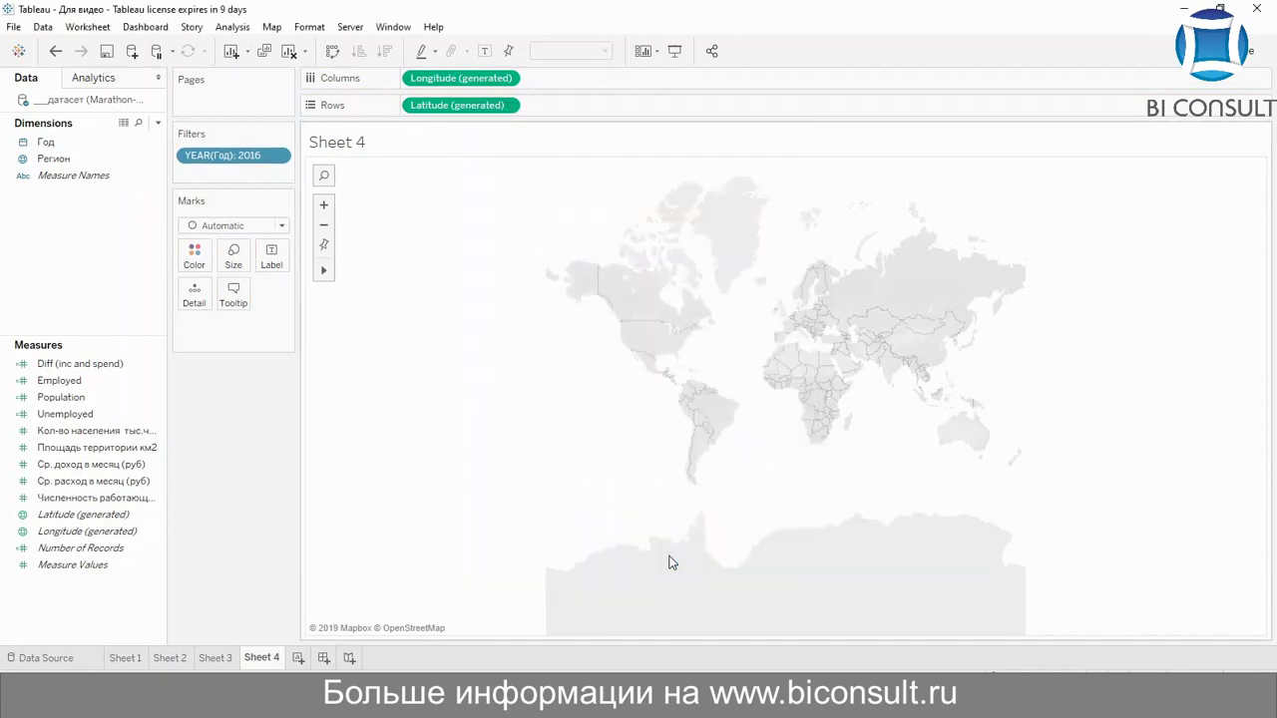
Add Регион to the map as detail and color the regions by Unemployed.
click(52, 143)
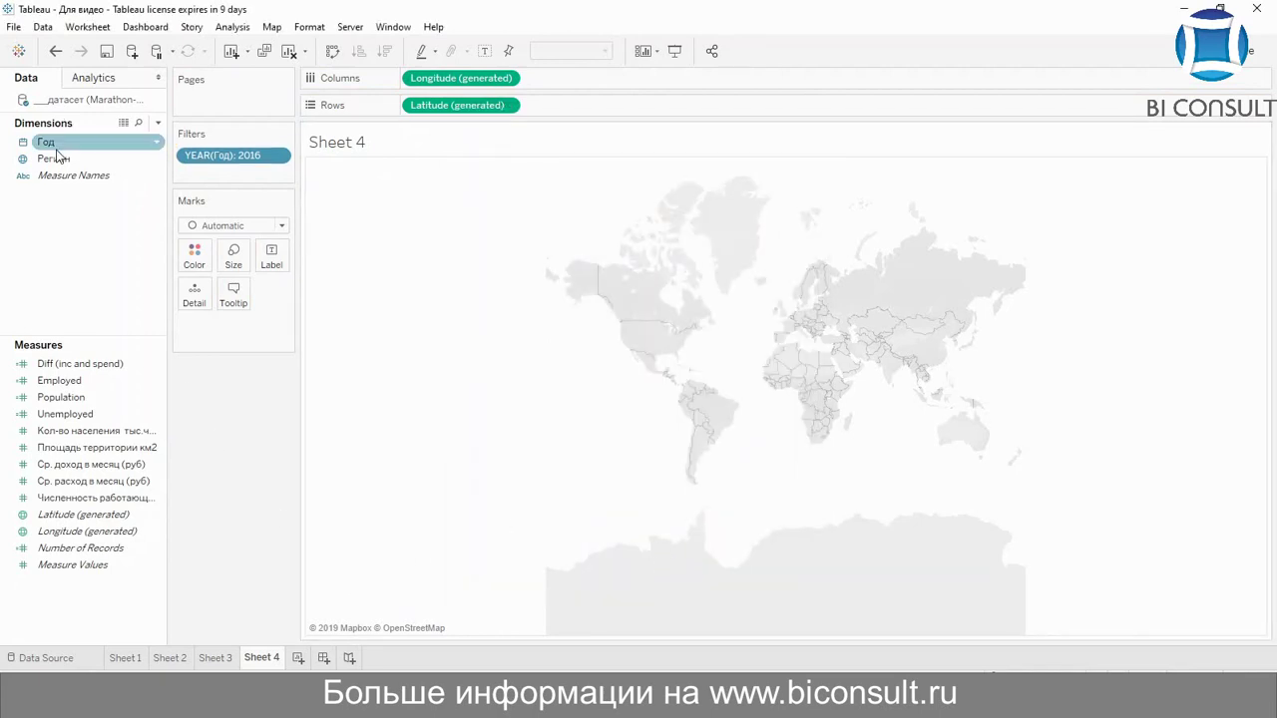
drag(55, 158, 185, 290)
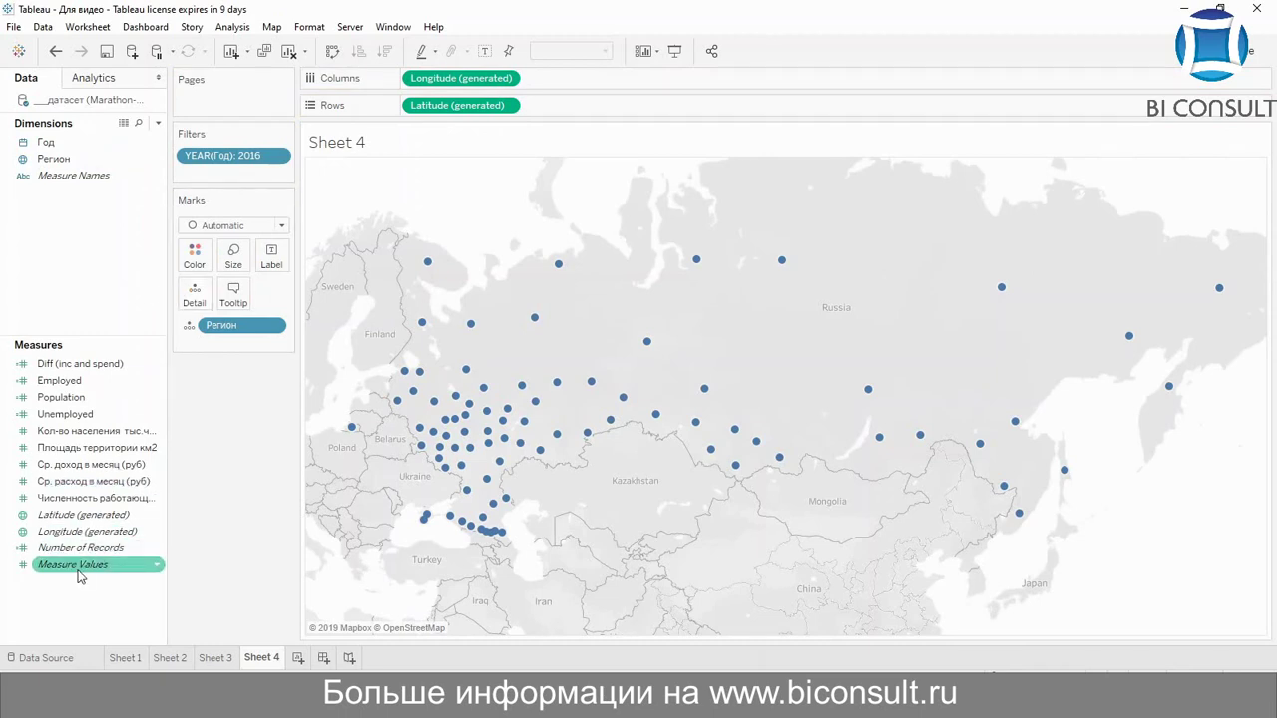
mouse_move(80, 576)
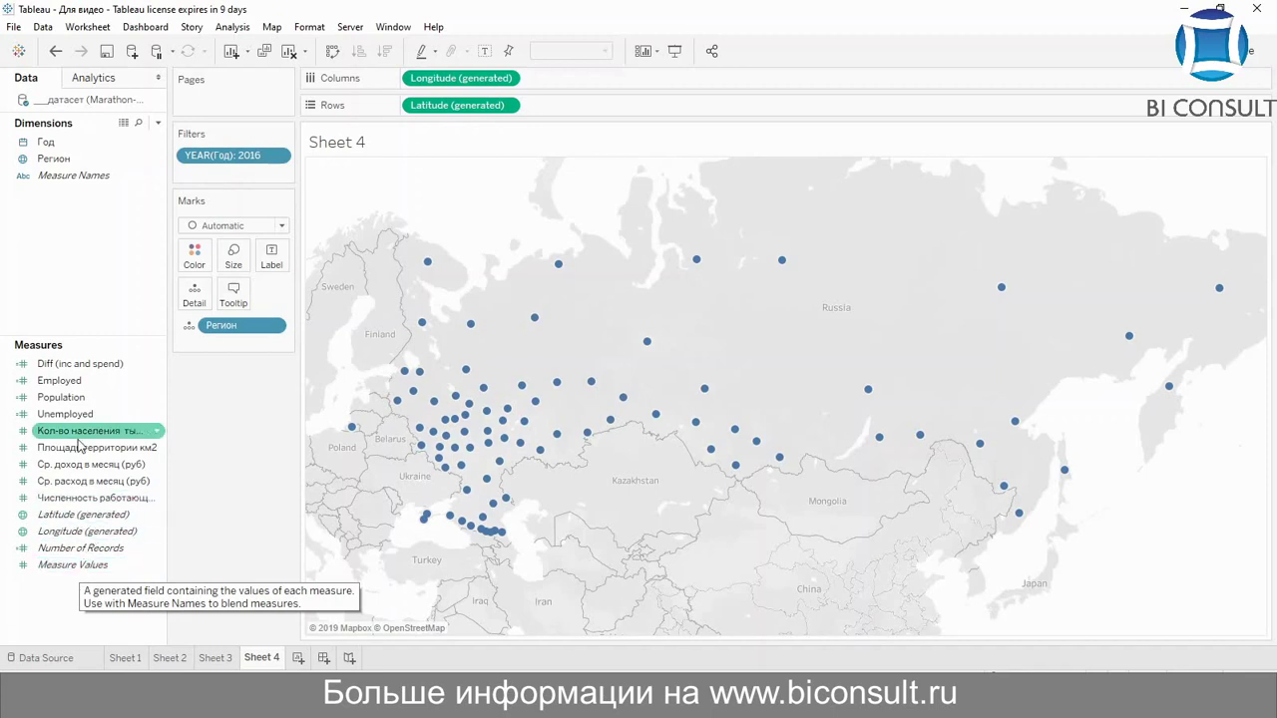
mouse_move(85, 430)
mouse_down()
mouse_move(196, 261)
mouse_move(82, 423)
mouse_up()
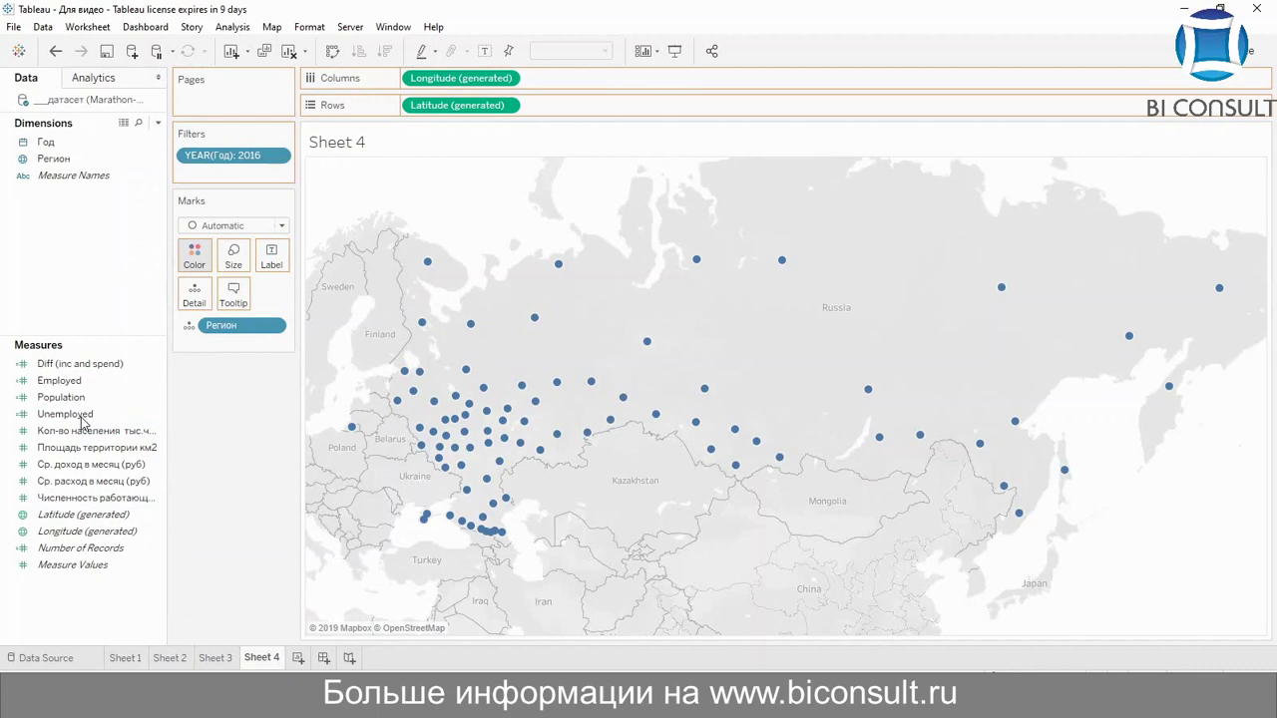
double_click(81, 418)
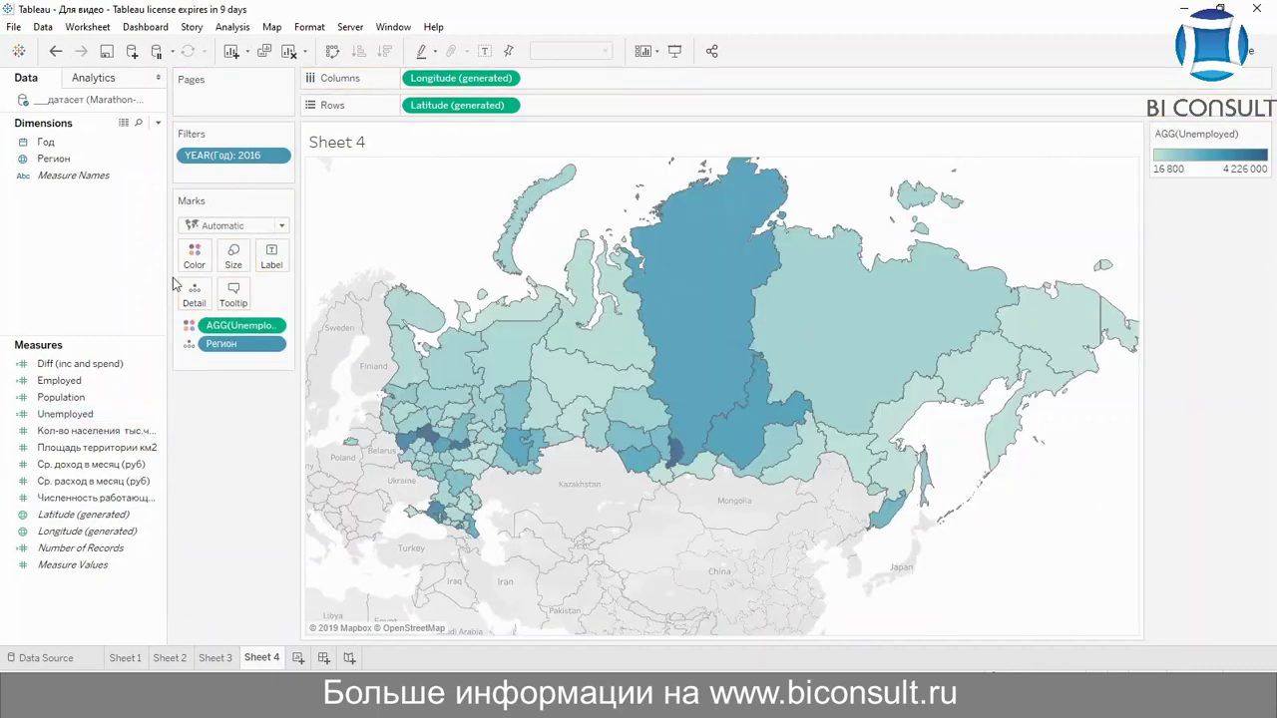
Change the map's mark type to Circle and size the circles by Unemployed.
click(255, 226)
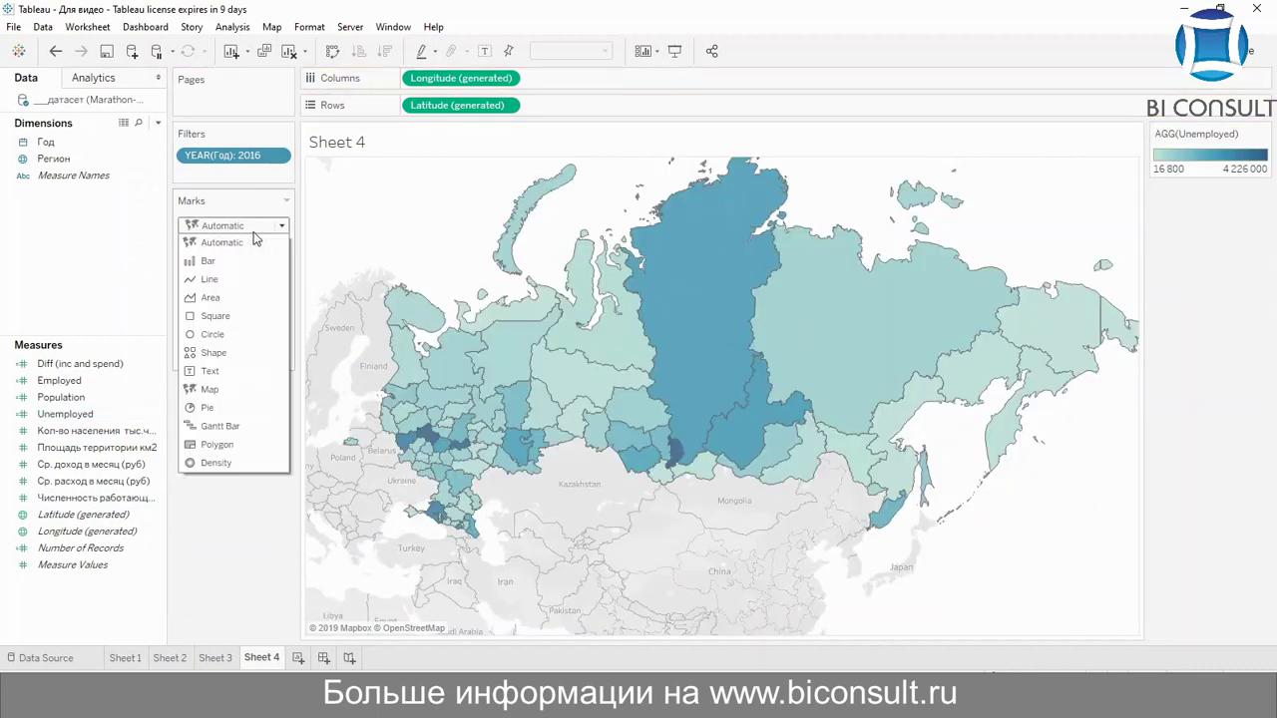
click(227, 337)
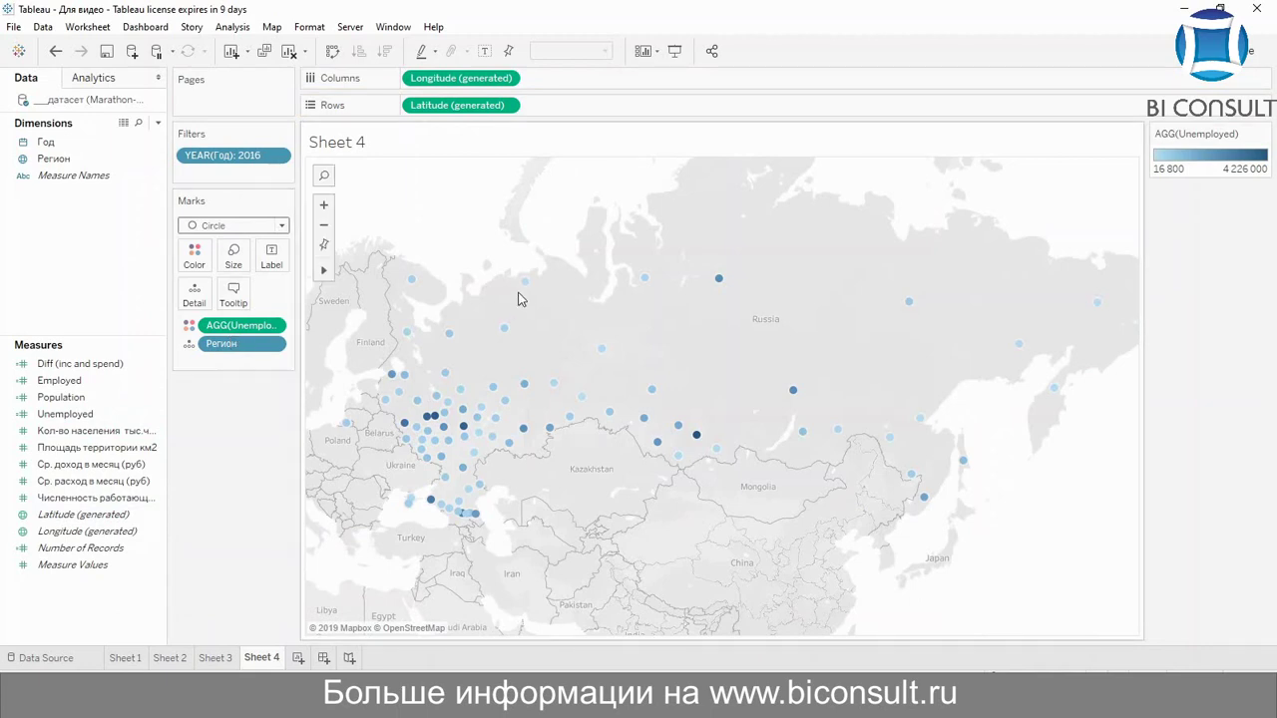
click(70, 417)
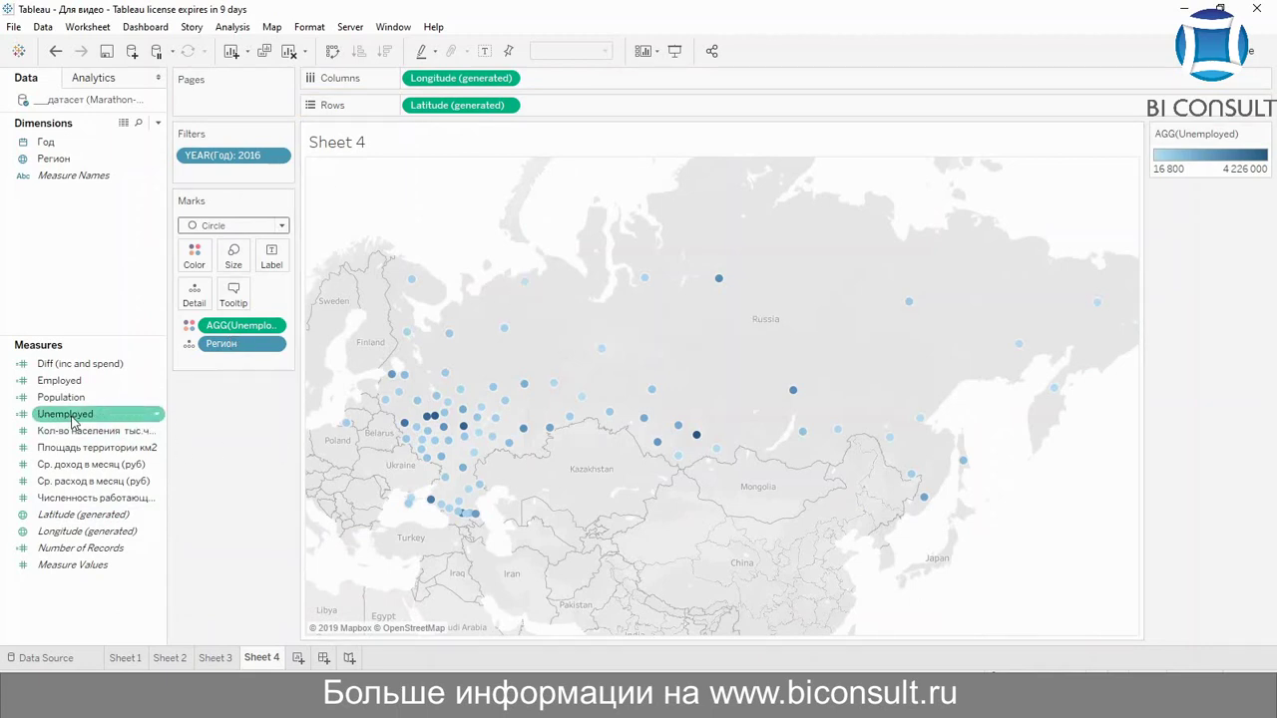
drag(72, 421, 232, 262)
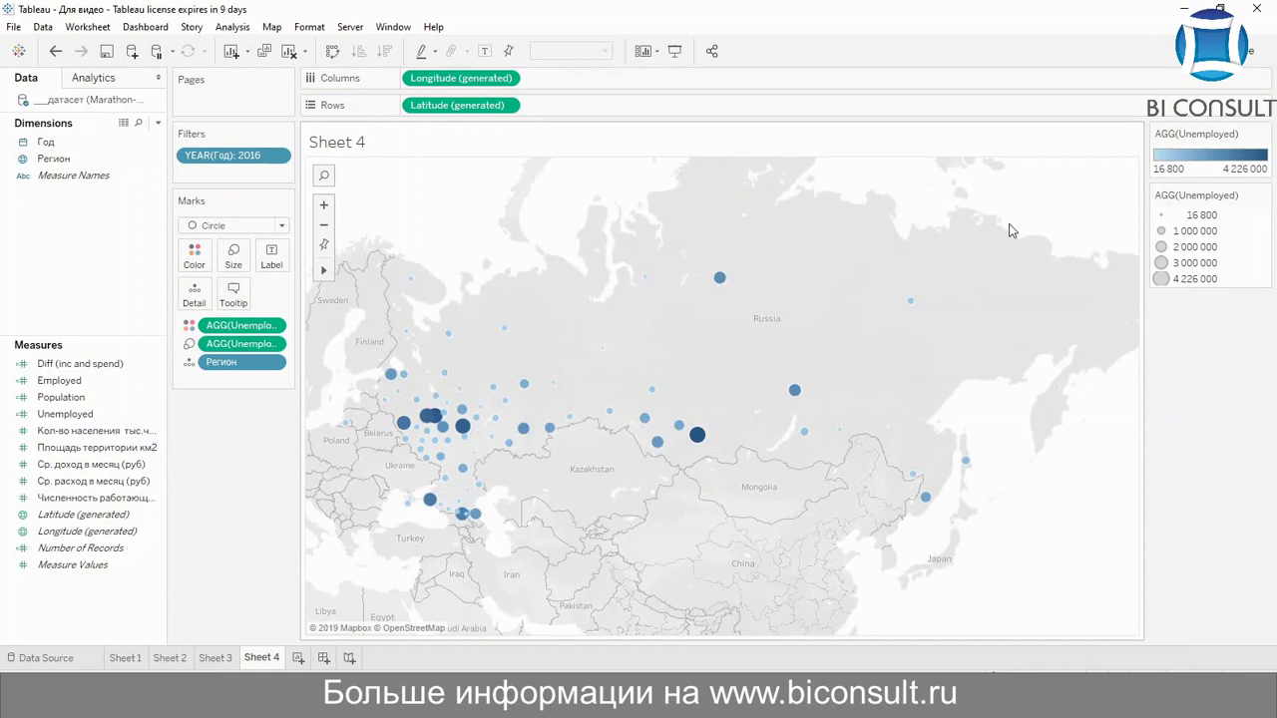
Show mark labels for only the minimum and maximum values and check the tooltips of both labeled regions.
click(275, 260)
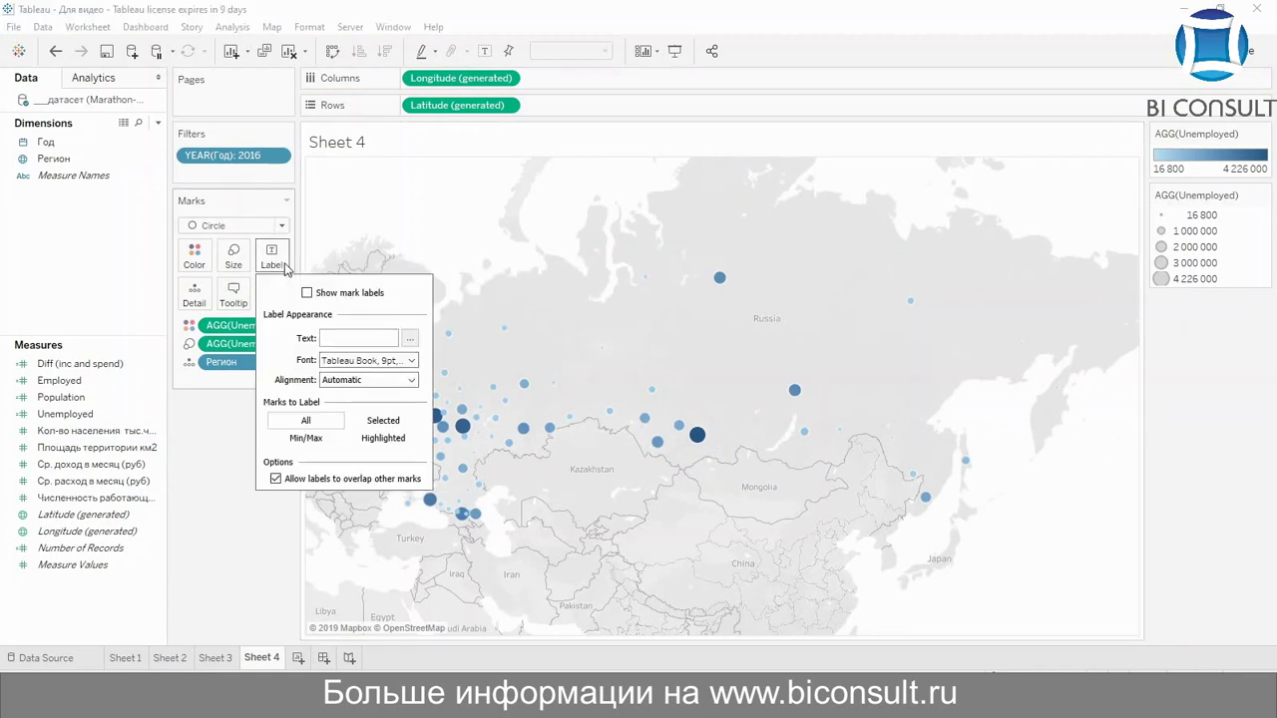
click(307, 293)
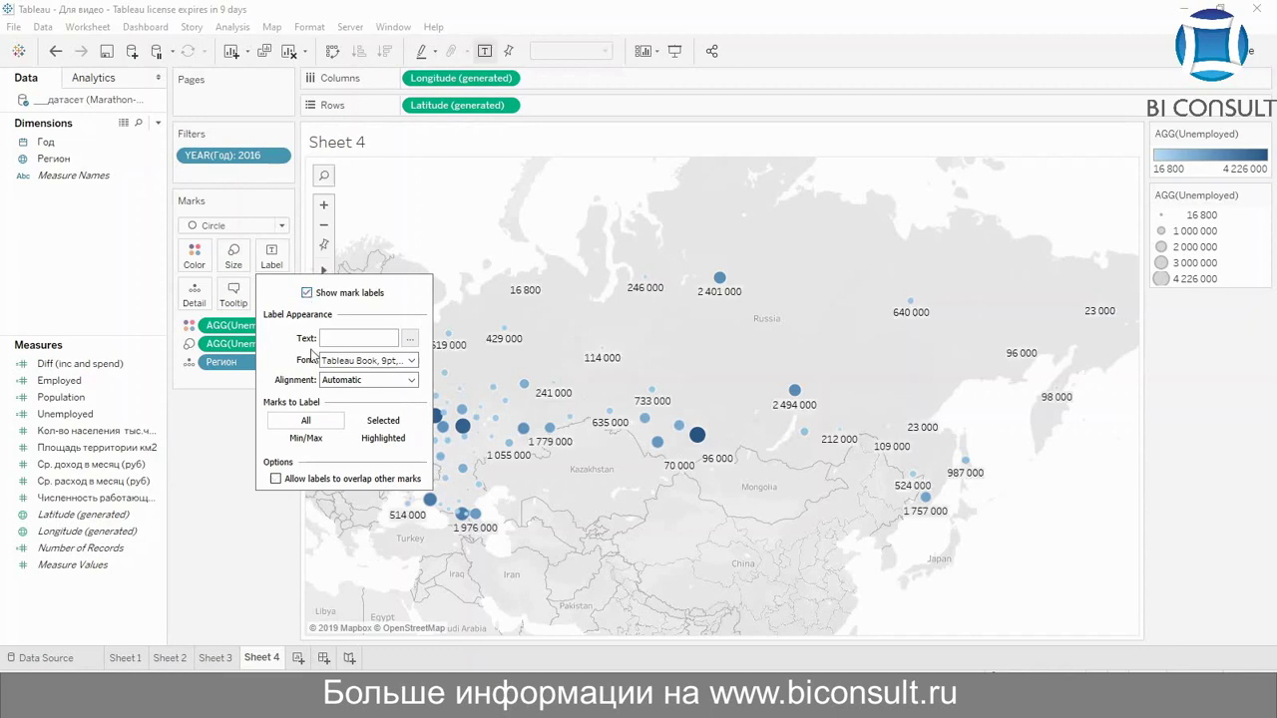
click(305, 437)
click(251, 462)
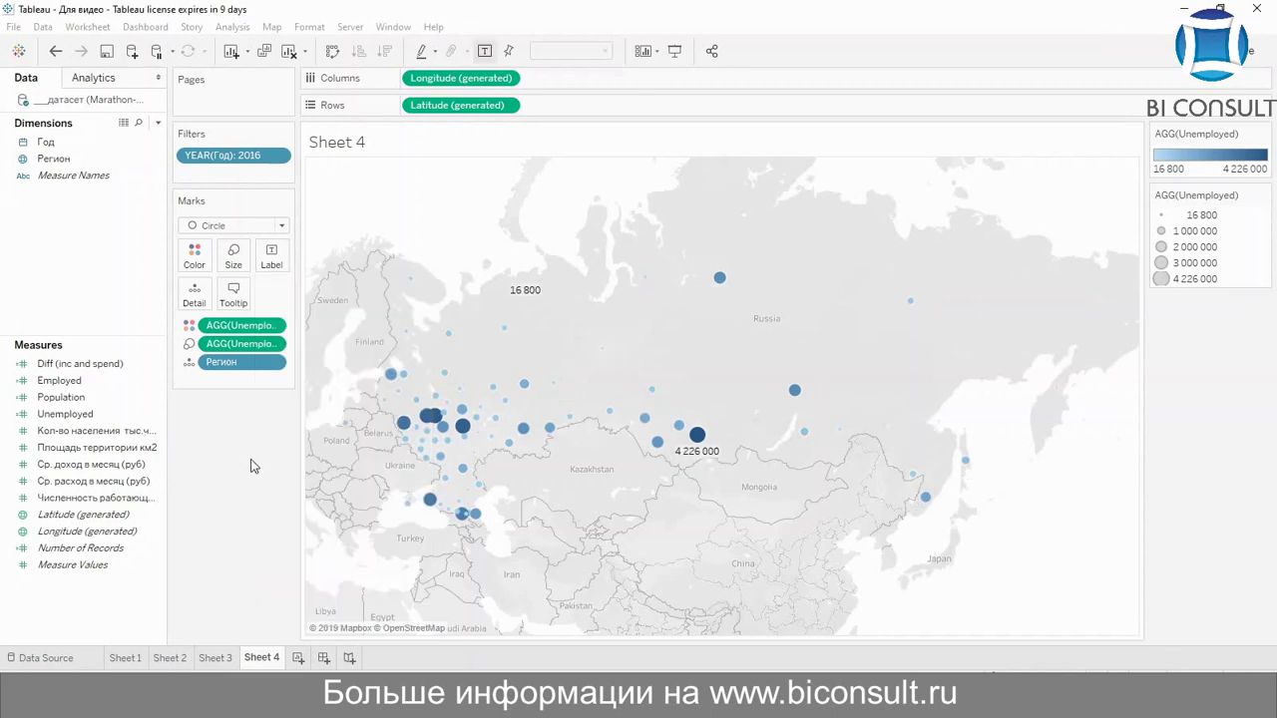
mouse_move(519, 297)
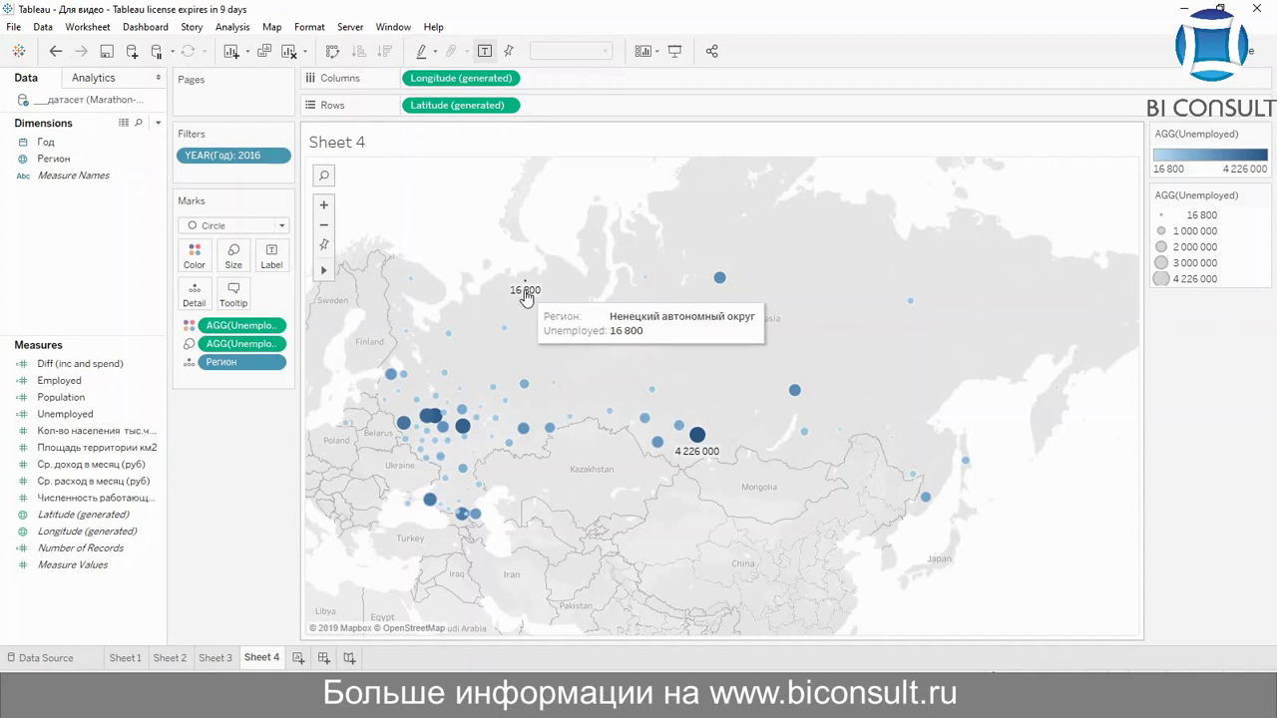
mouse_move(704, 431)
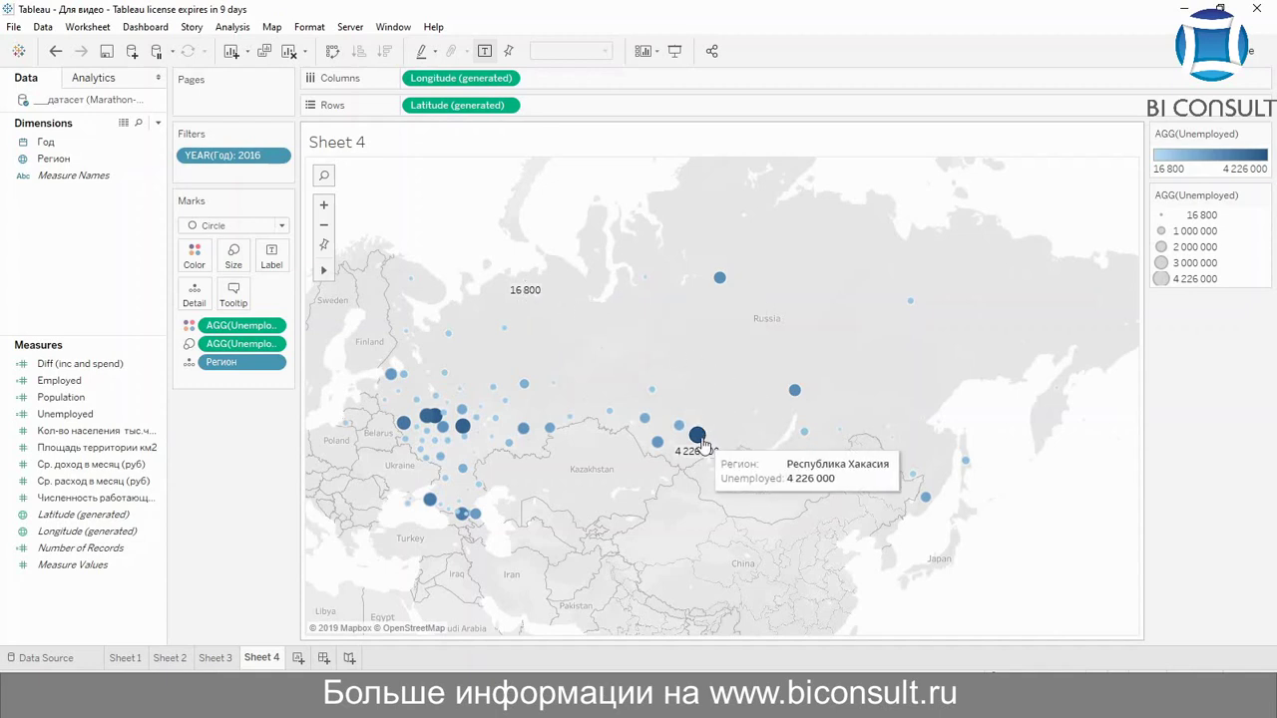